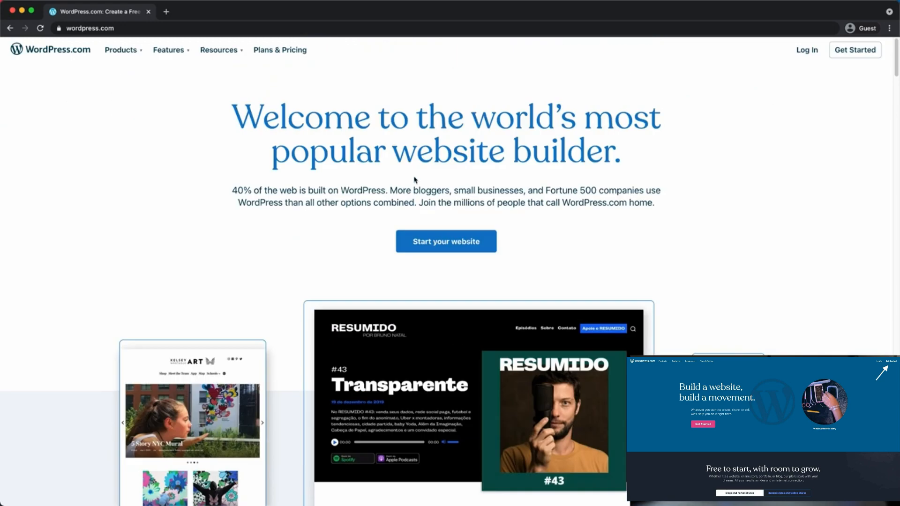
Start the free-plan sign-up from the Plans & Pricing page
{"action": "left_click", "coordinate": [271, 51]}
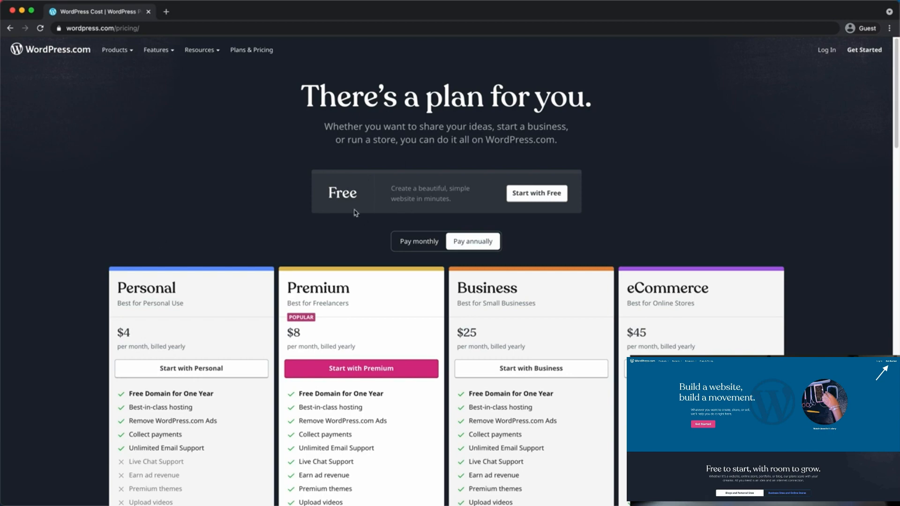
{"action": "left_click", "coordinate": [537, 201]}
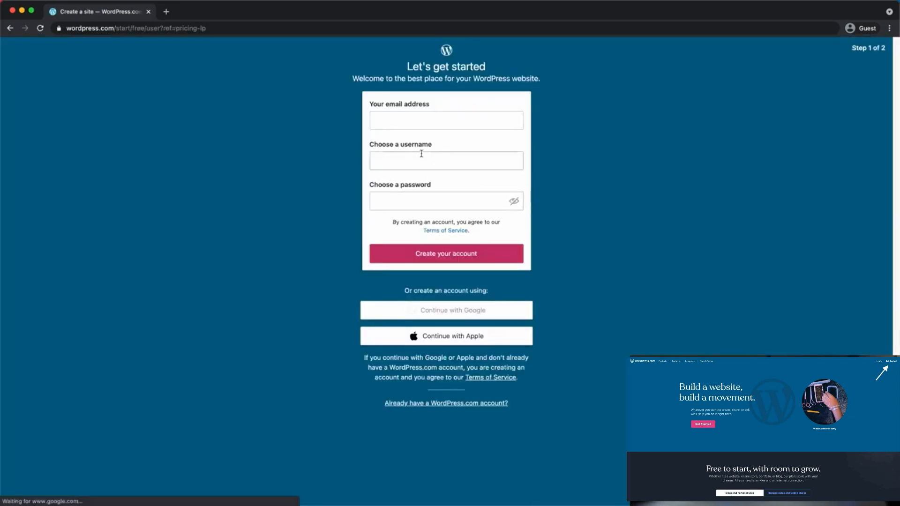
Create the account with the owner's email, the taken username plus a digit, and a password
{"action": "left_click", "coordinate": [412, 119]}
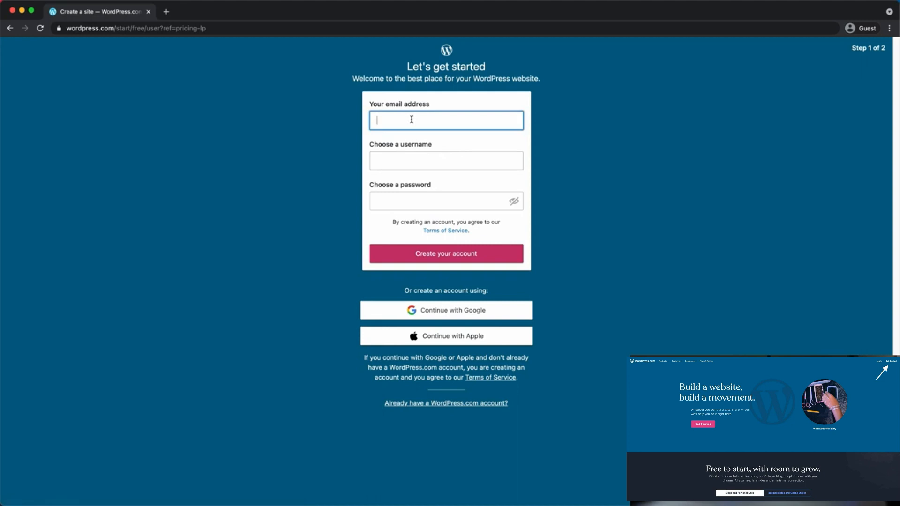
{"action": "key", "text": "Tab"}
{"action": "type", "text": "tonyflorida"}
{"action": "key", "text": "Tab"}
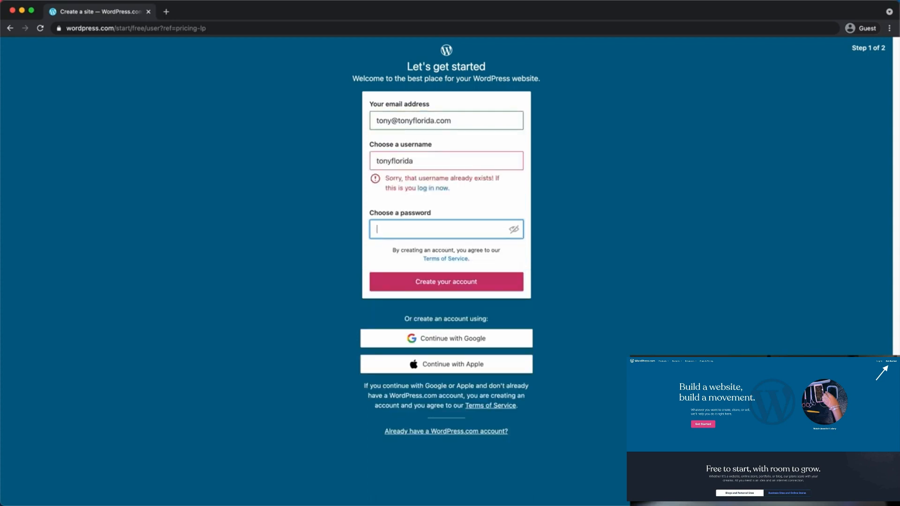
{"action": "left_click_drag", "start_coordinate": [415, 162], "coordinate": [393, 164]}
{"action": "left_click", "coordinate": [424, 165]}
{"action": "type", "text": "1"}
{"action": "left_click", "coordinate": [441, 201]}
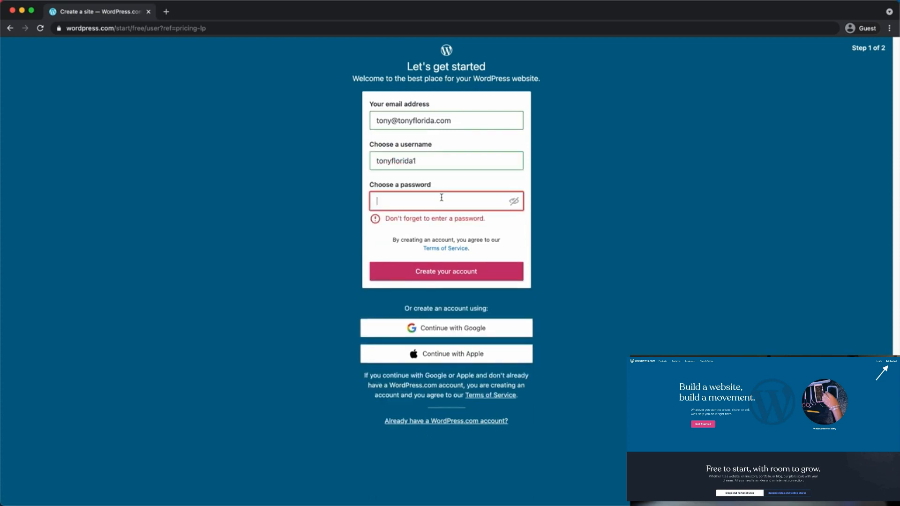
{"action": "type", "text": "********"}
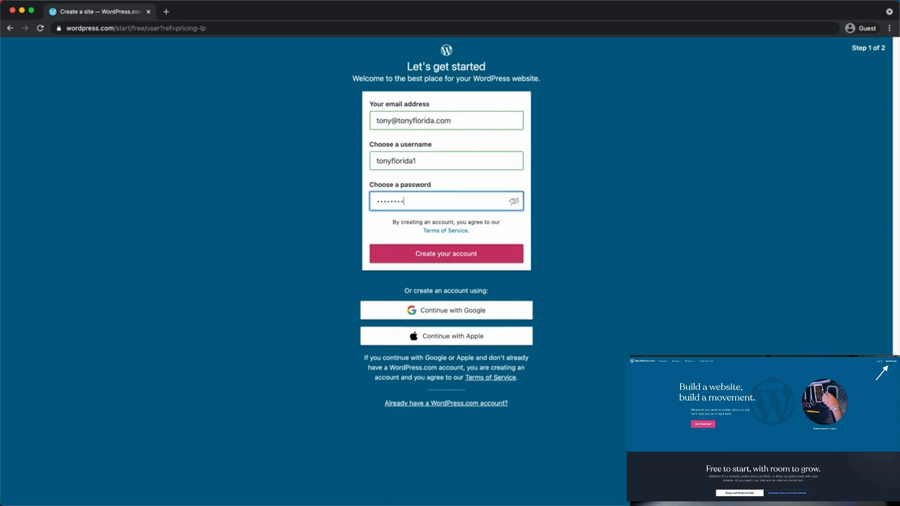
{"action": "left_click", "coordinate": [442, 257]}
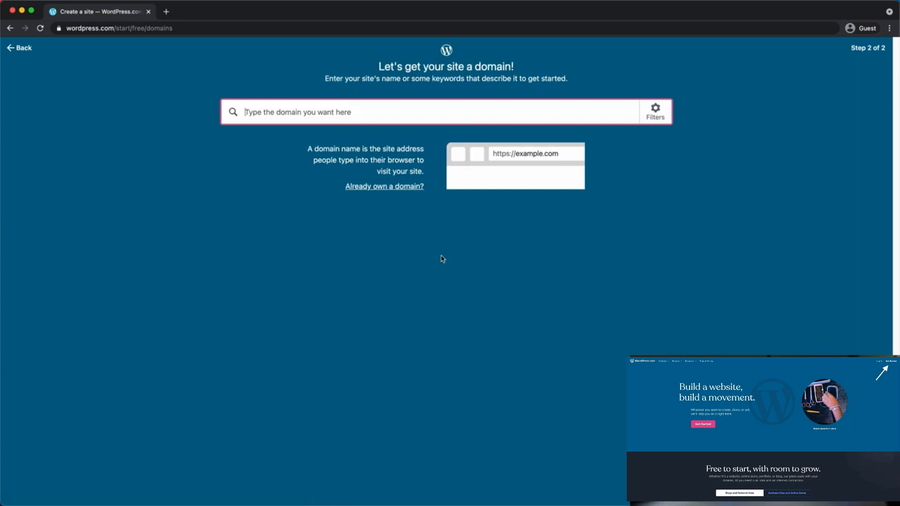
Search the owner's name as the domain and select the free wordpress.com address
{"action": "type", "text": "tonyflorida"}
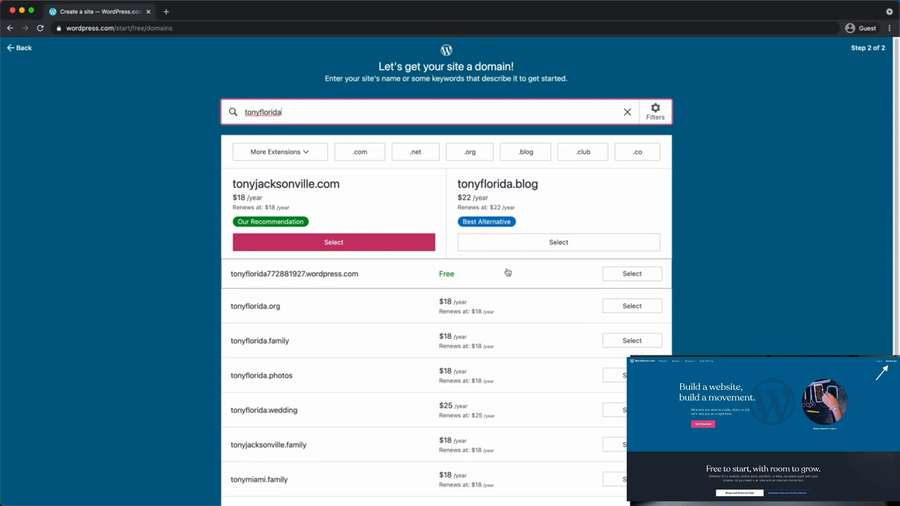
{"action": "left_click", "coordinate": [616, 277]}
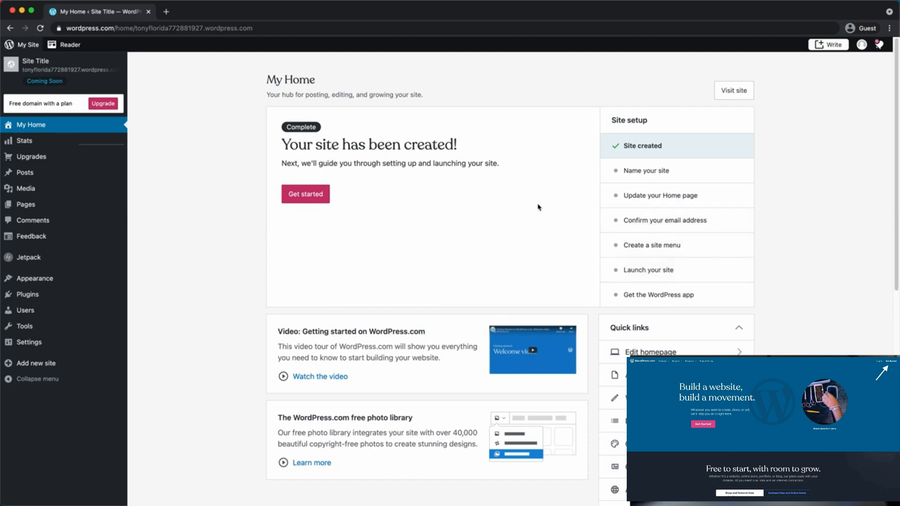
Replace the placeholder site title with the owner's name in site settings
{"action": "left_click", "coordinate": [651, 179]}
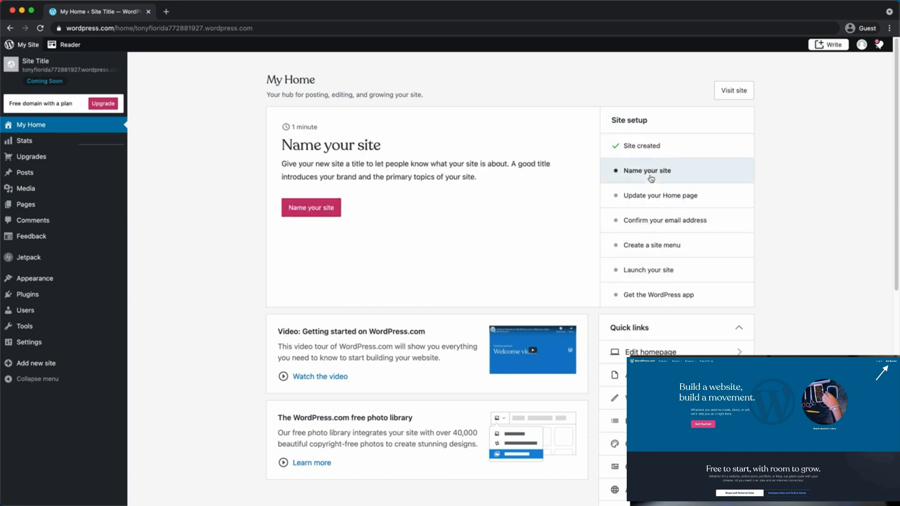
{"action": "left_click", "coordinate": [302, 211]}
{"action": "triple_click", "coordinate": [442, 196]}
{"action": "type", "text": "Tony Florida"}
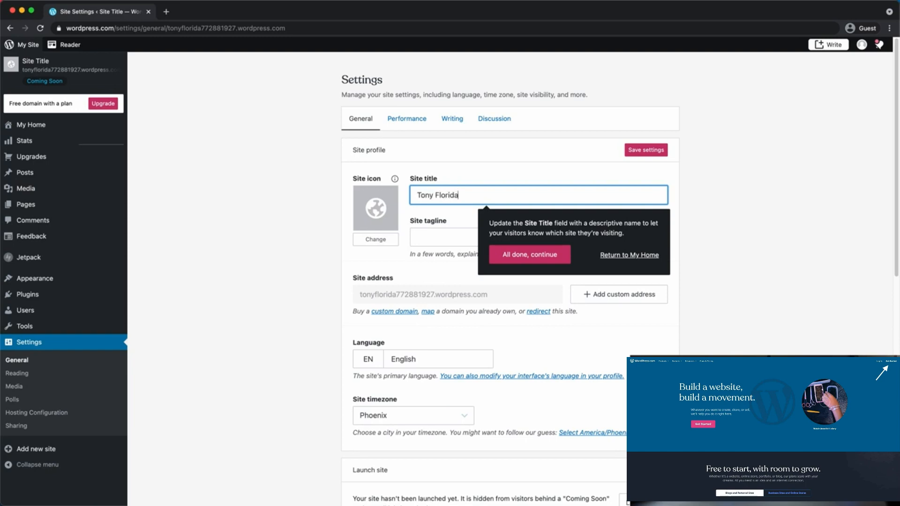
{"action": "left_click", "coordinate": [524, 257]}
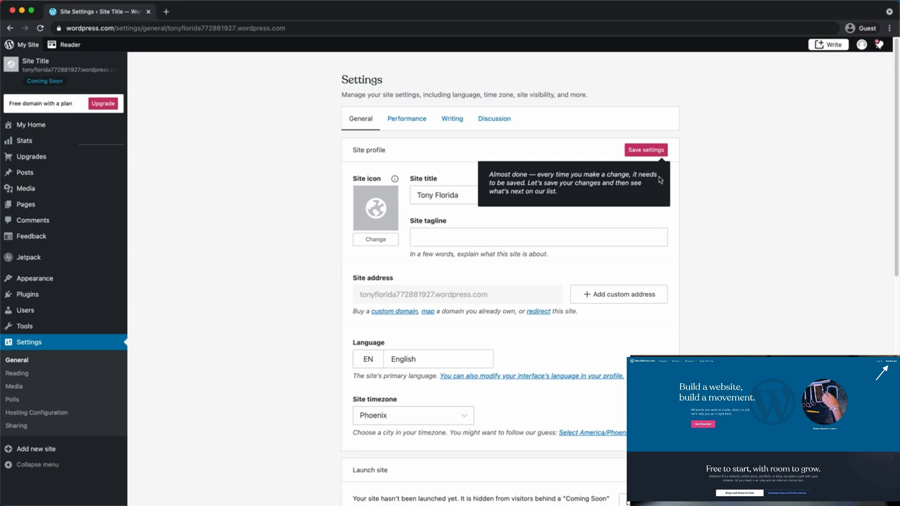
Add the tagline 'My personal blog', save the settings, and return to My Home
{"action": "left_click", "coordinate": [539, 237]}
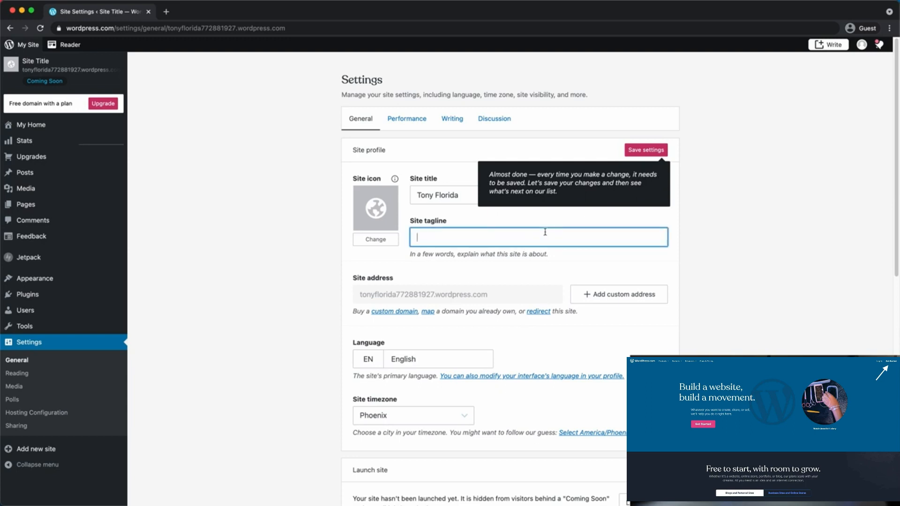
{"action": "type", "text": "My personal blog"}
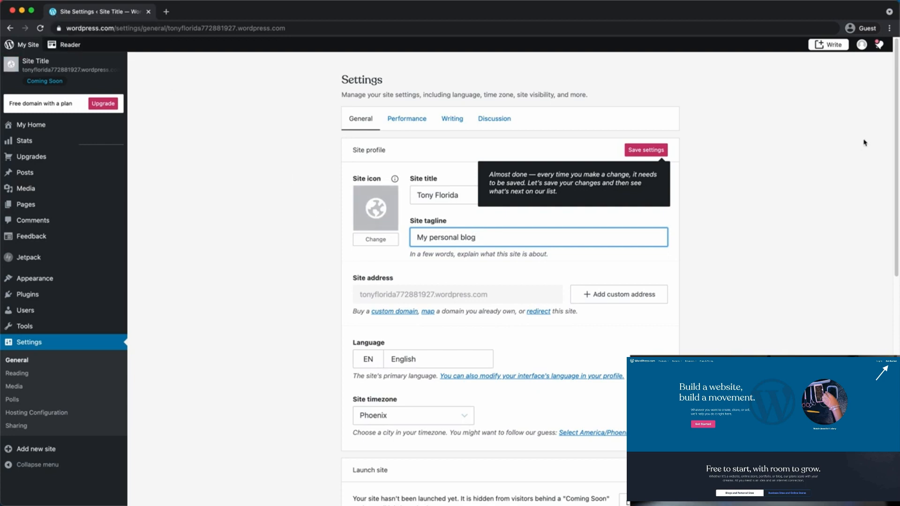
{"action": "scroll", "coordinate": [768, 240], "scroll_direction": "down", "scroll_amount": 3}
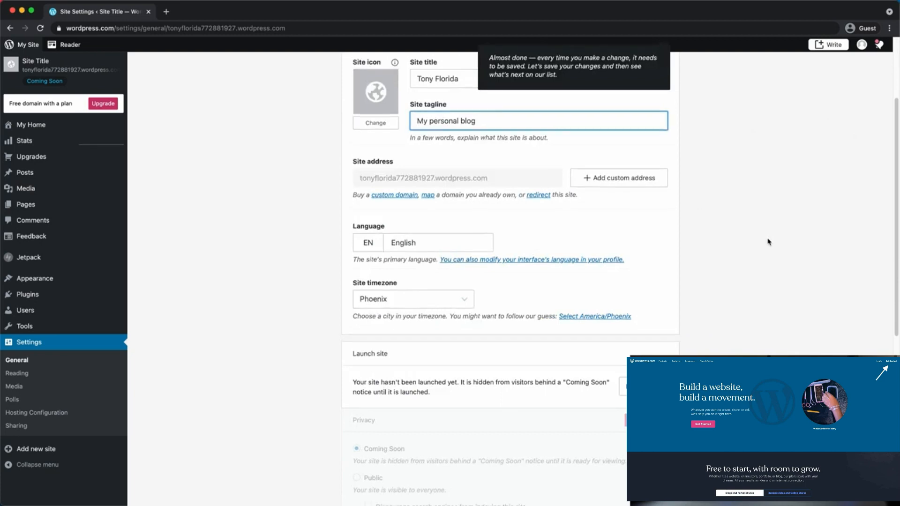
{"action": "scroll", "coordinate": [768, 240], "scroll_direction": "up", "scroll_amount": 3}
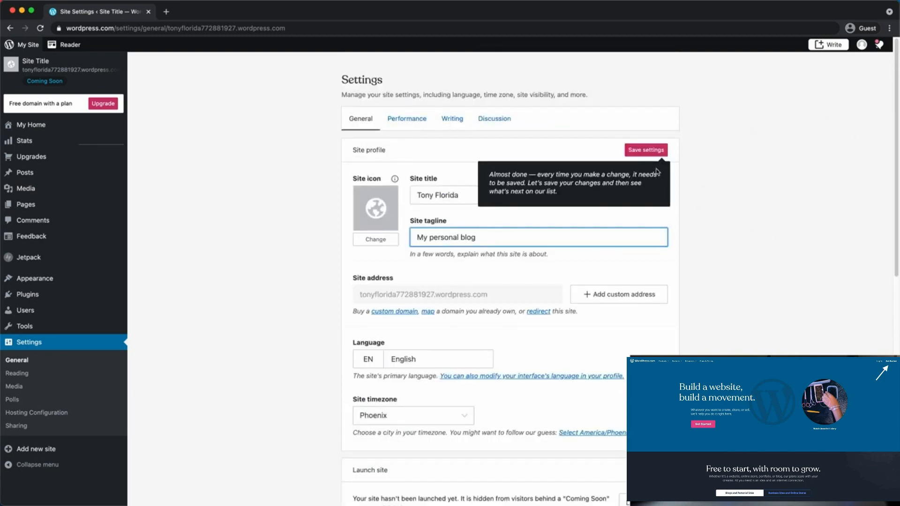
{"action": "left_click", "coordinate": [649, 151]}
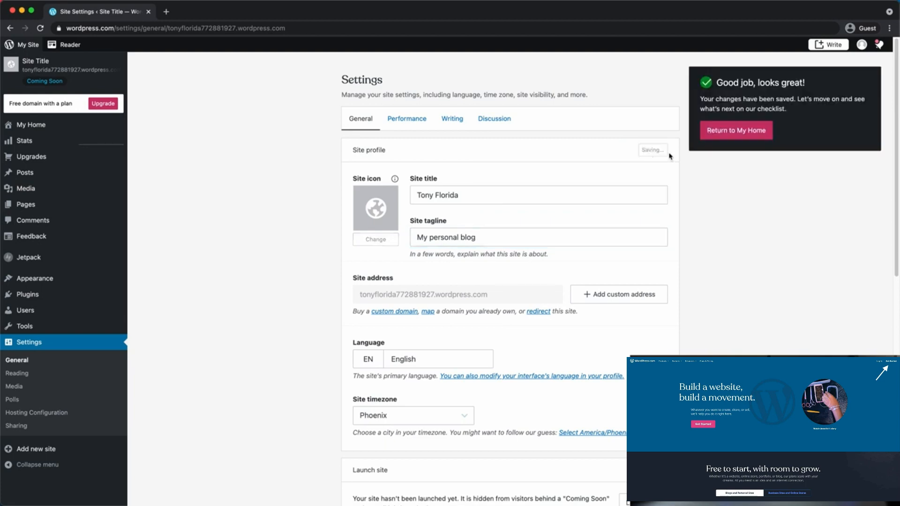
{"action": "left_click", "coordinate": [737, 131]}
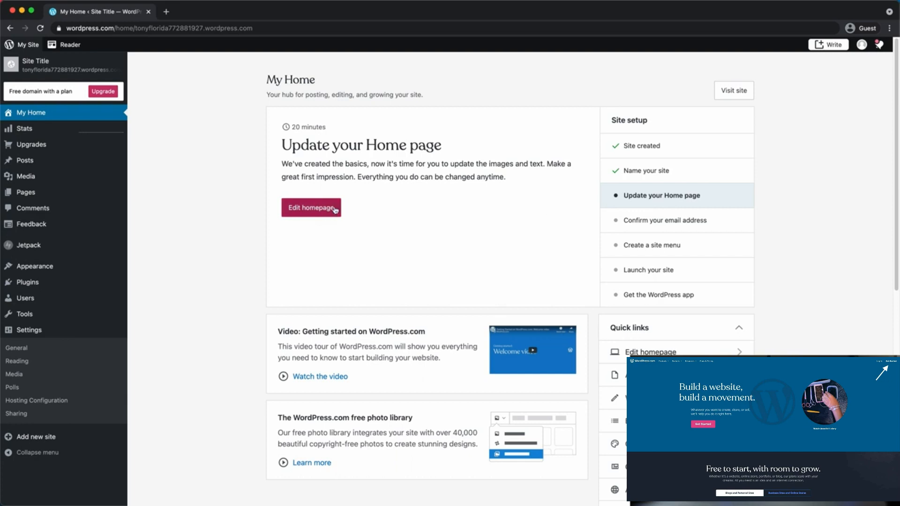
Open the Home page in the editor and skip the Welcome to WordPress tour
{"action": "left_click", "coordinate": [315, 215]}
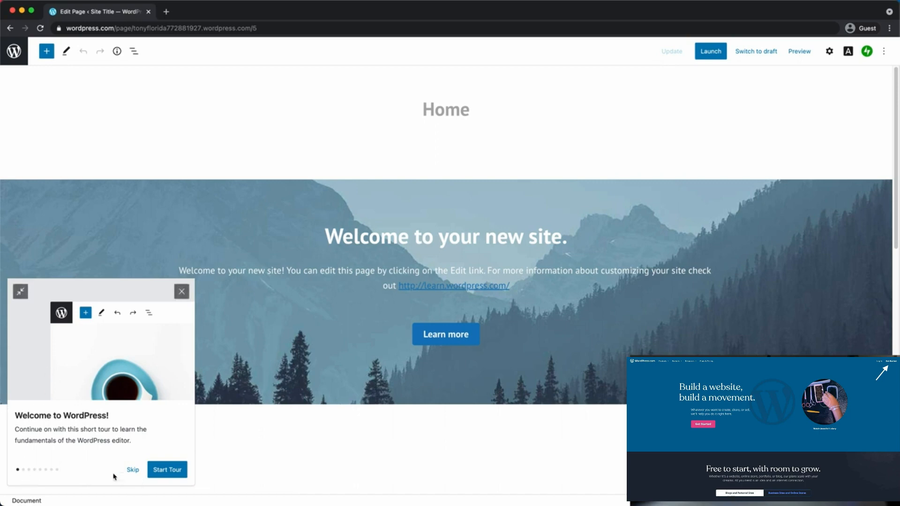
{"action": "left_click", "coordinate": [130, 475]}
{"action": "mouse_move", "coordinate": [241, 412]}
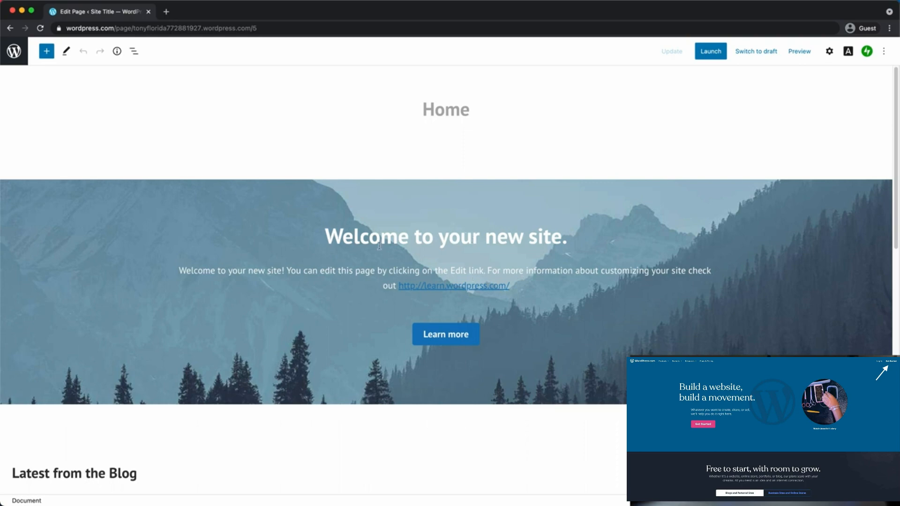
Change the cover heading to a welcome naming the owner's website
{"action": "double_click", "coordinate": [455, 249]}
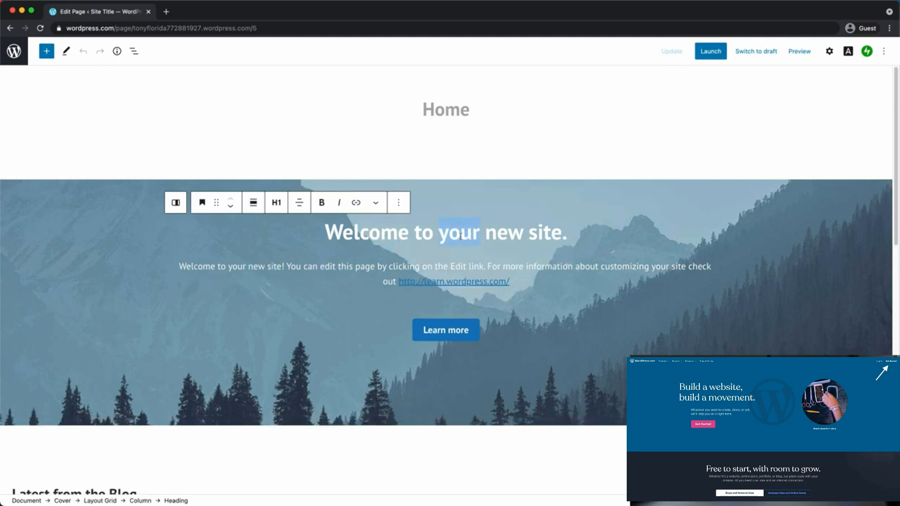
{"action": "triple_click", "coordinate": [460, 236]}
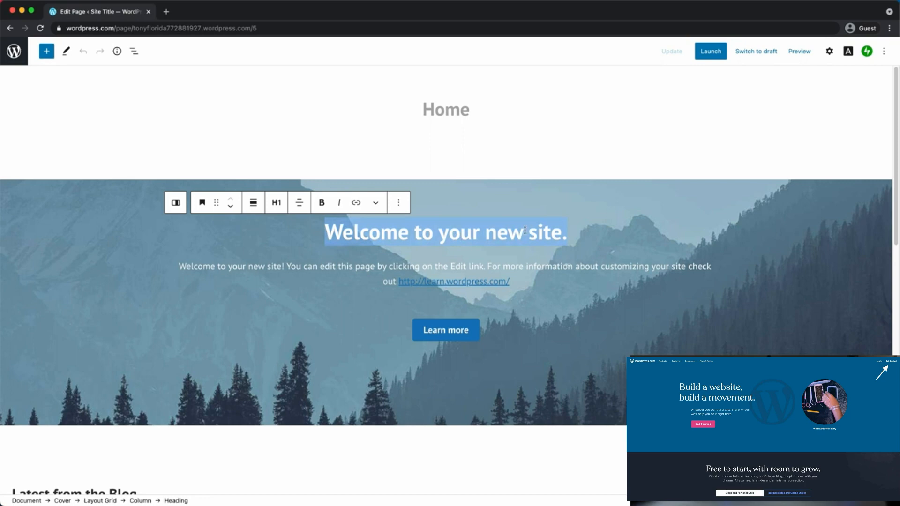
{"action": "type", "text": "Welcome to Tony"}
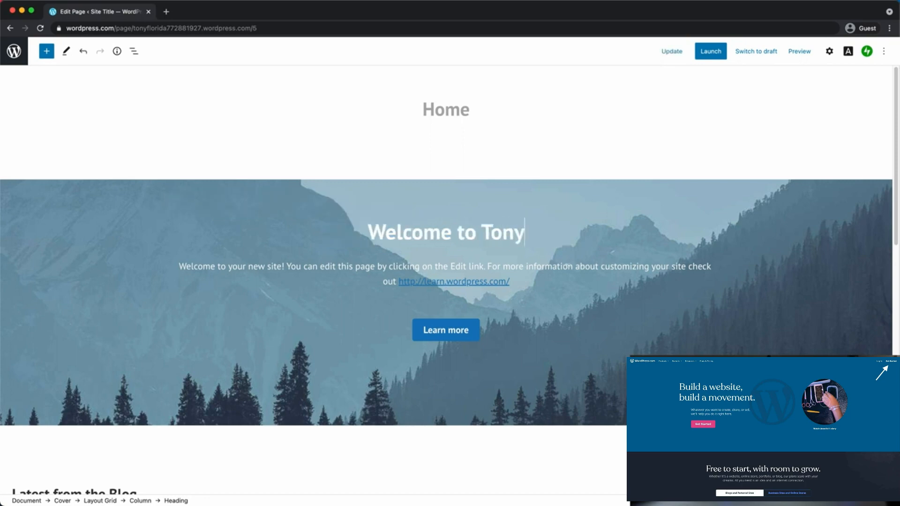
{"action": "key", "text": "Return"}
{"action": "type", "text": "'s"}
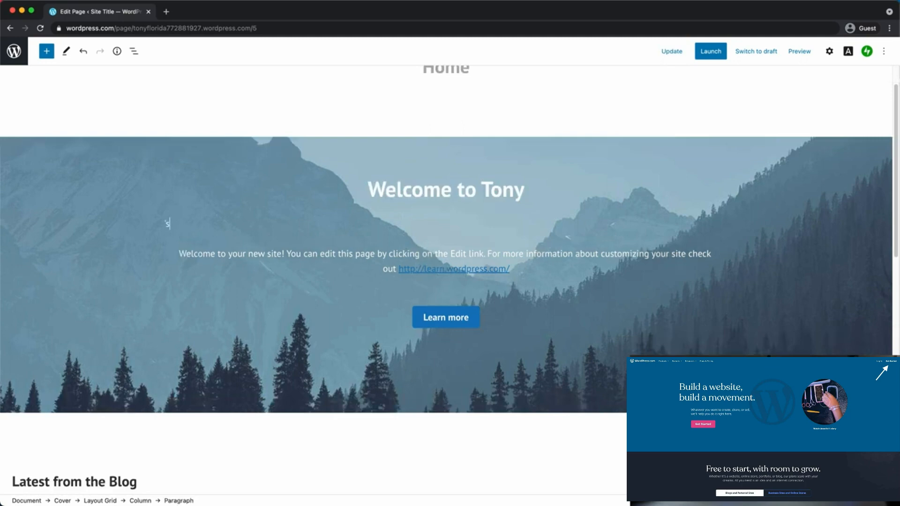
{"action": "key", "text": "BackSpace"}
{"action": "type", "text": "'"}
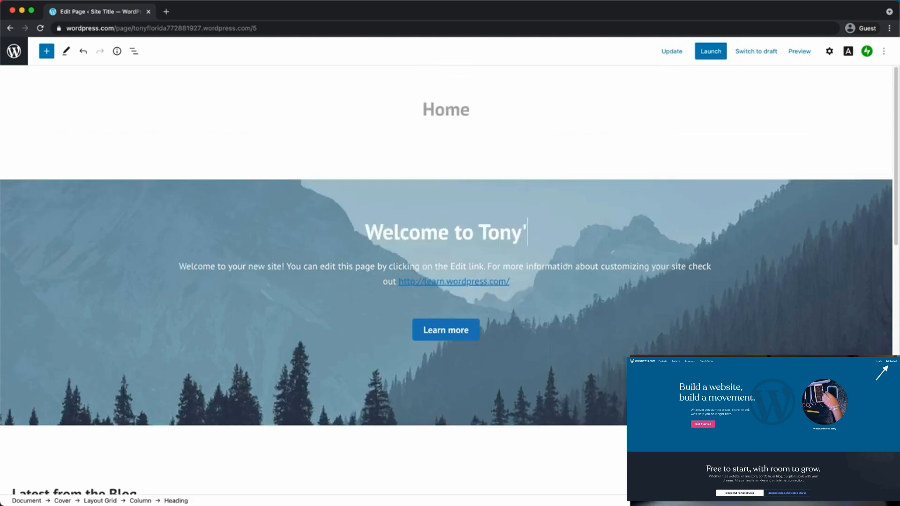
{"action": "type", "text": "s Website"}
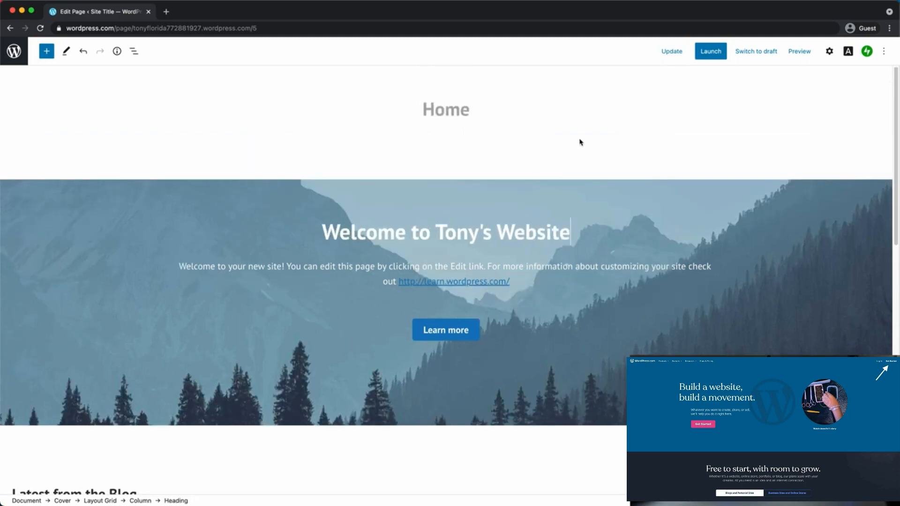
Replace the paragraph under the heading with 'Thanks for stopping by.'
{"action": "left_click_drag", "start_coordinate": [180, 266], "coordinate": [517, 281]}
{"action": "key", "text": "BackSpace"}
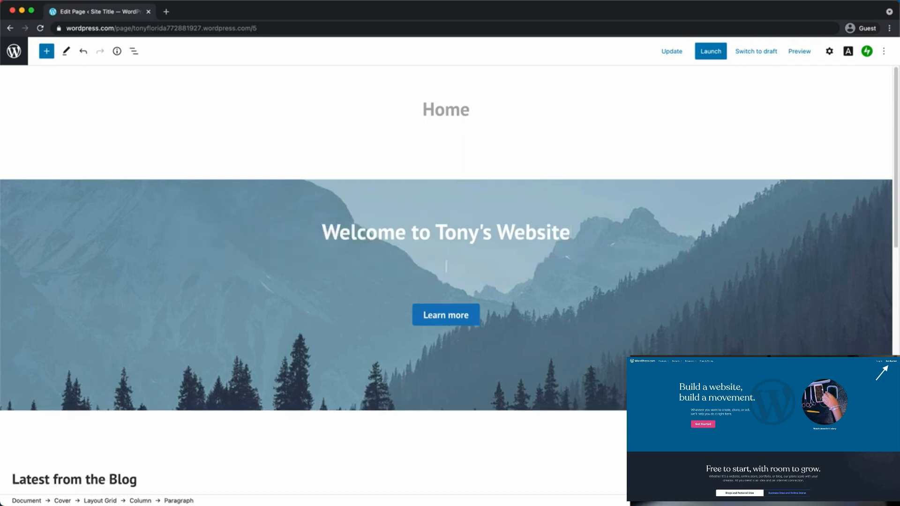
{"action": "type", "text": "Thanks for stopping by."}
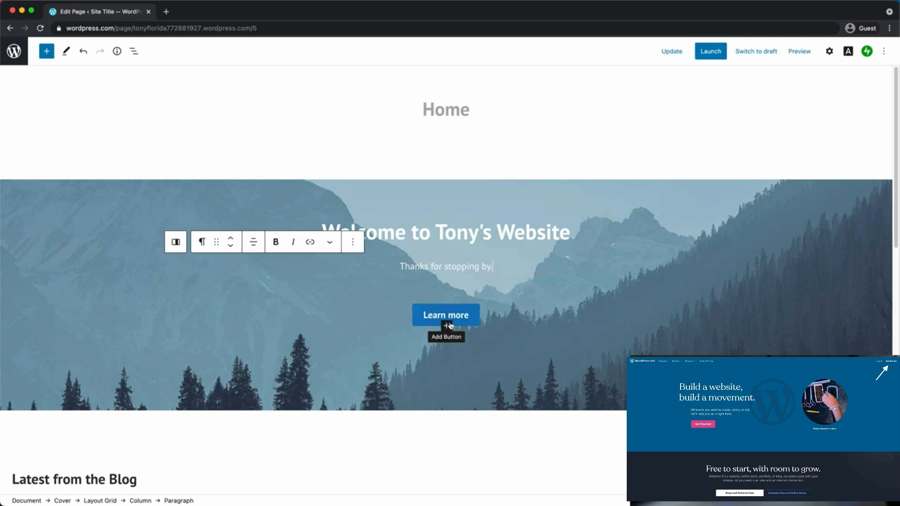
Relabel the Learn more button to 'Start HERE'
{"action": "left_click", "coordinate": [464, 321]}
{"action": "triple_click", "coordinate": [450, 330]}
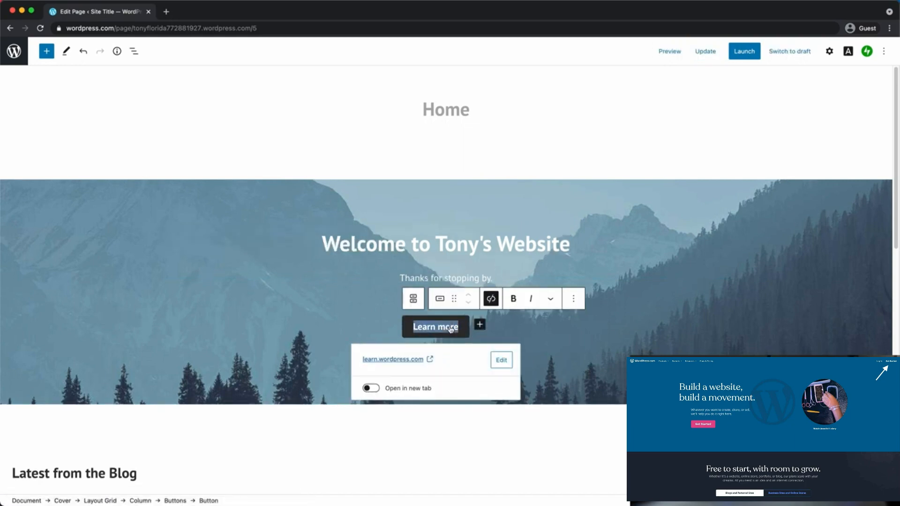
{"action": "type", "text": "Start HERE"}
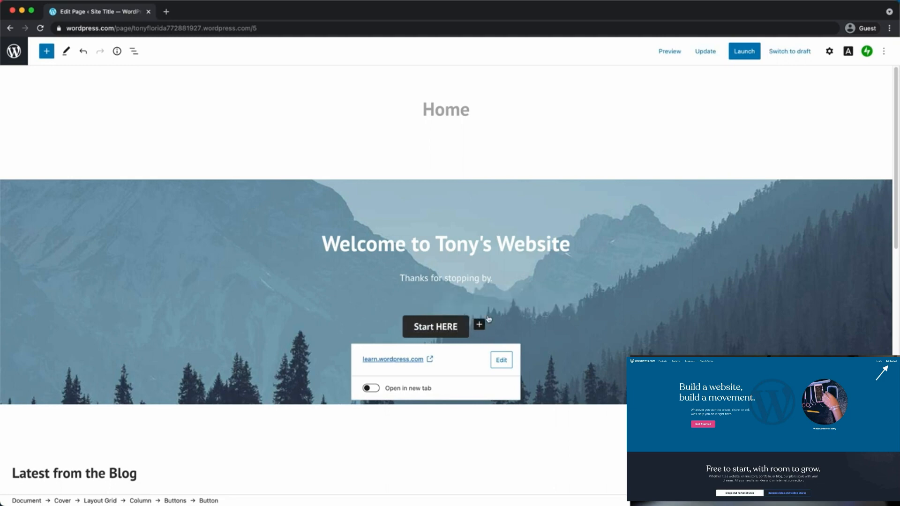
{"action": "left_click", "coordinate": [655, 268]}
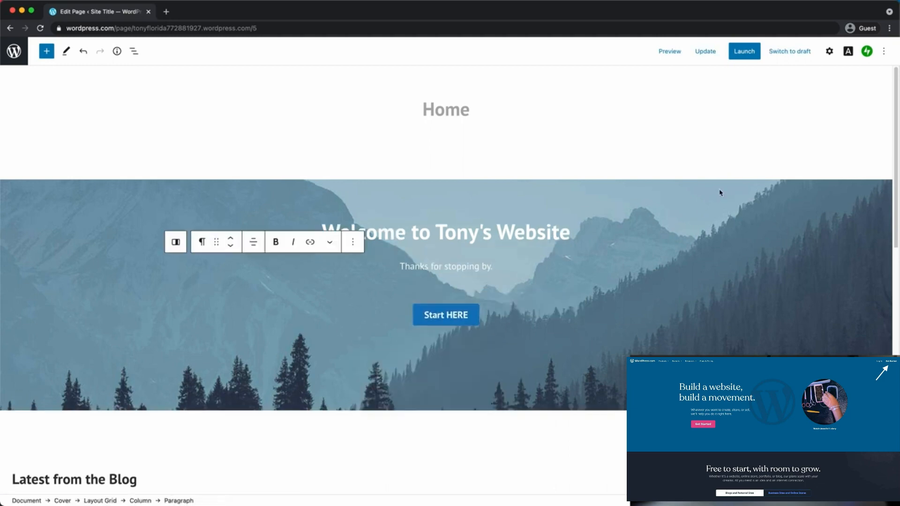
{"action": "left_click", "coordinate": [720, 192]}
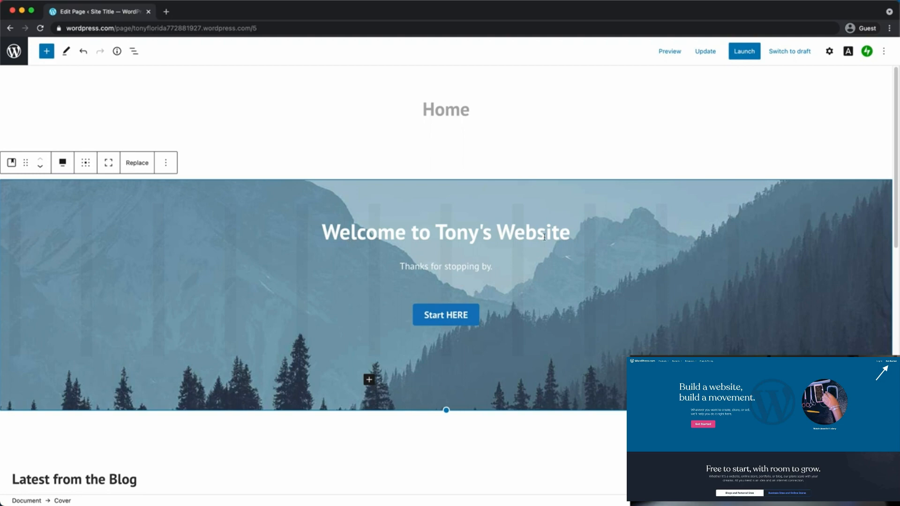
Upload 01122560.jpg from the Desktop as the cover's new background image
{"action": "left_click", "coordinate": [483, 223]}
{"action": "left_click", "coordinate": [565, 220]}
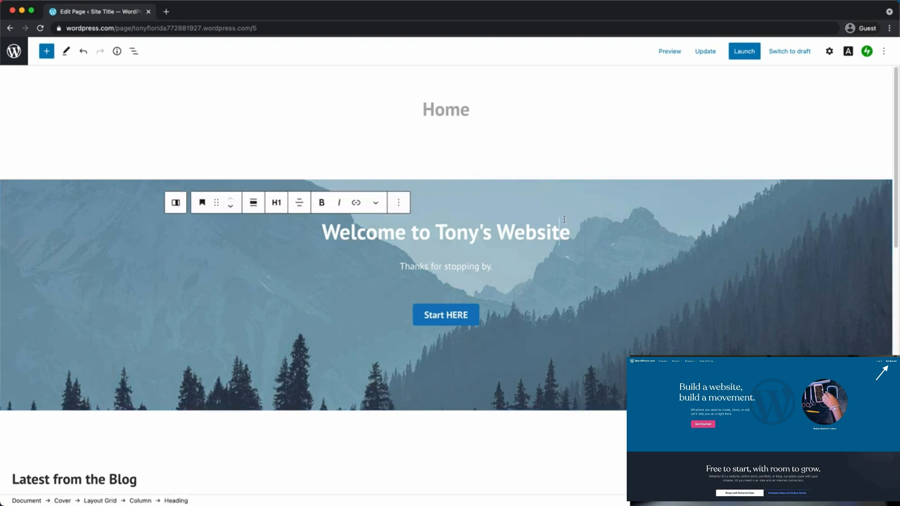
{"action": "left_click", "coordinate": [584, 207]}
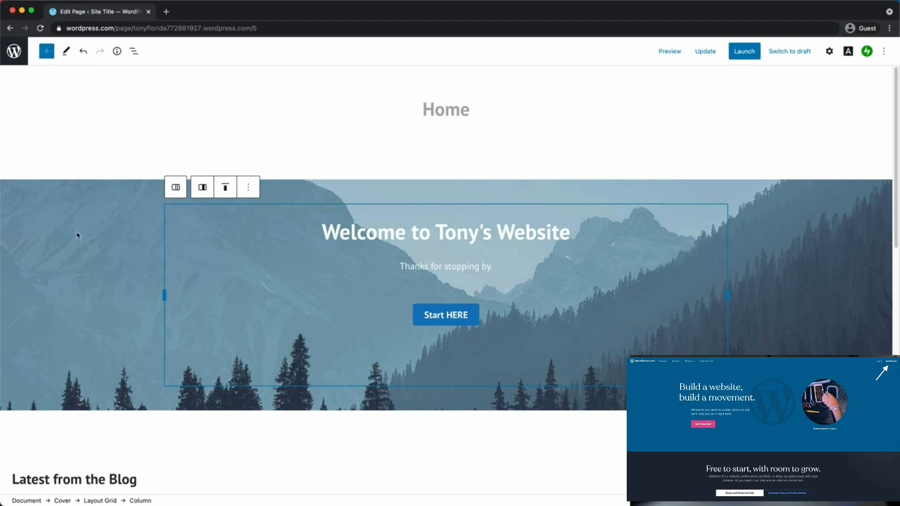
{"action": "left_click", "coordinate": [74, 184]}
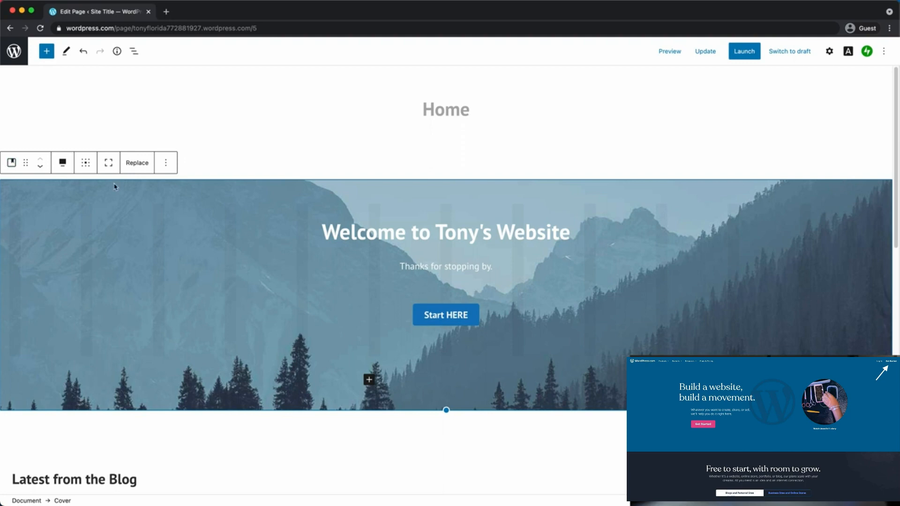
{"action": "left_click", "coordinate": [146, 169]}
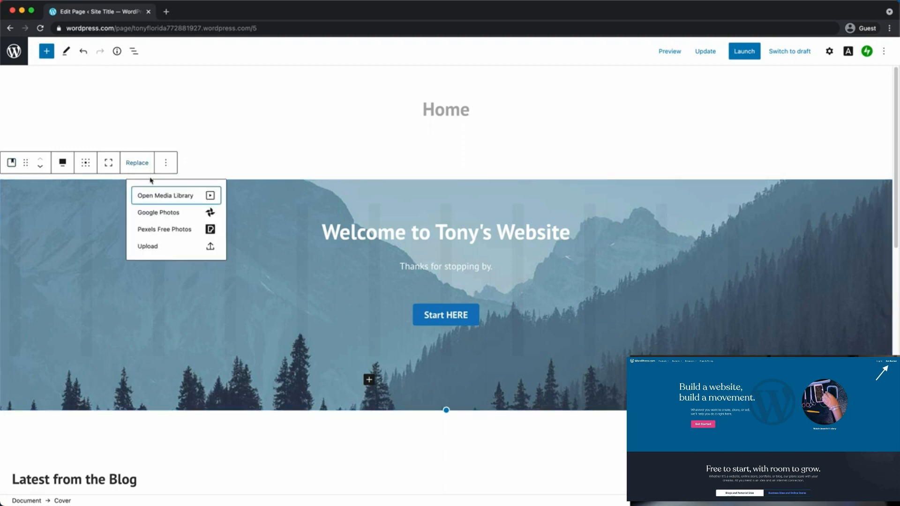
{"action": "left_click", "coordinate": [157, 249]}
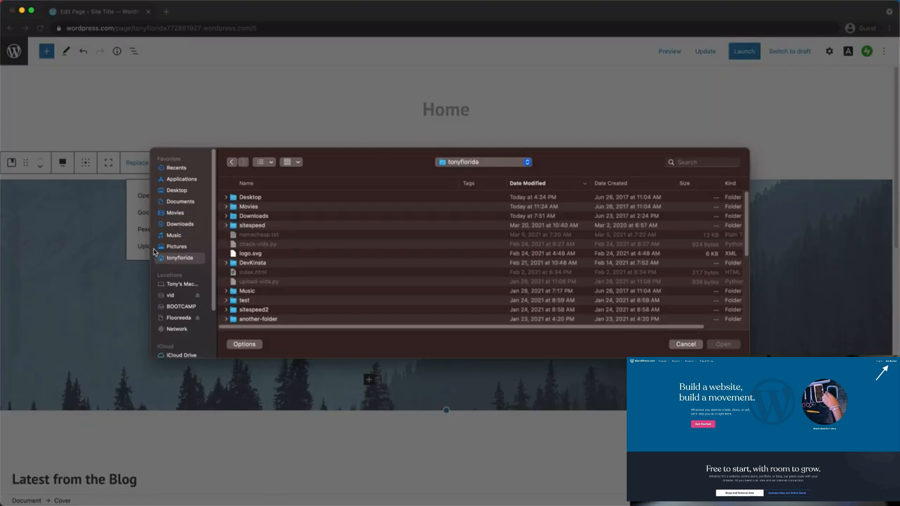
{"action": "left_click", "coordinate": [187, 192]}
{"action": "left_click", "coordinate": [256, 208]}
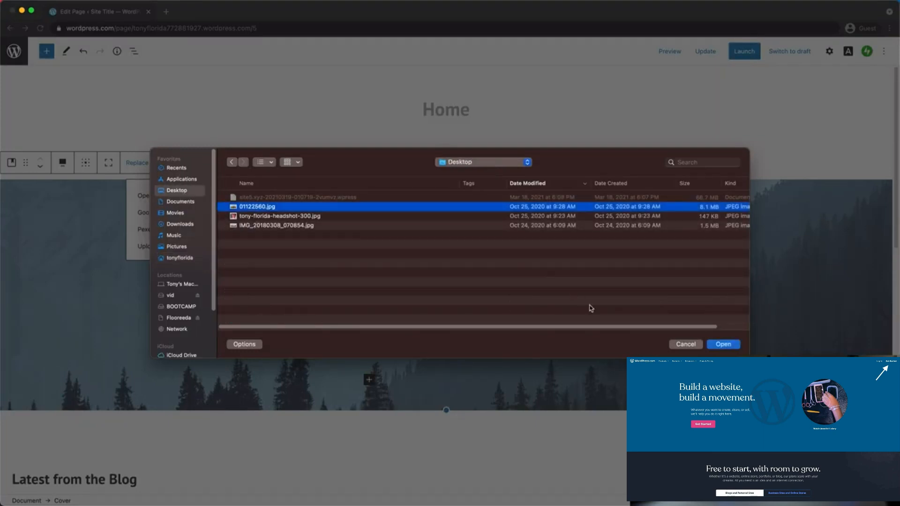
{"action": "left_click", "coordinate": [732, 346]}
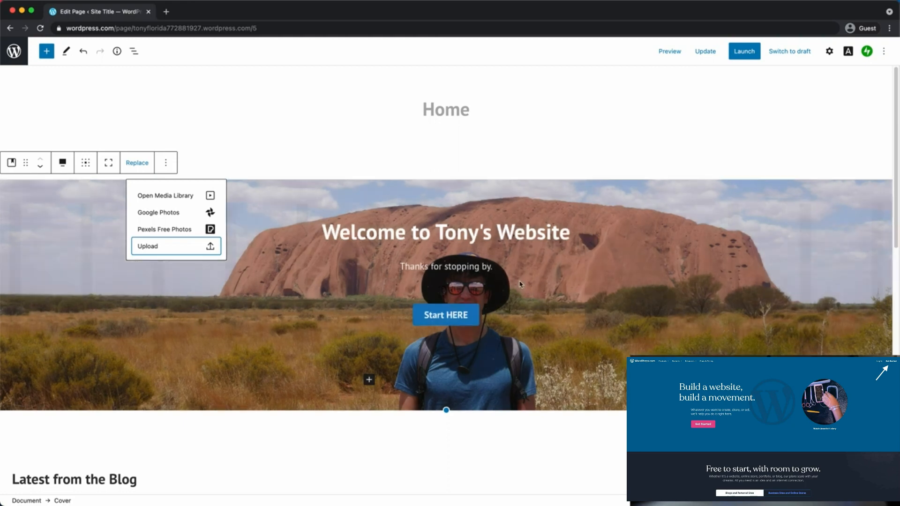
{"action": "left_click", "coordinate": [289, 209]}
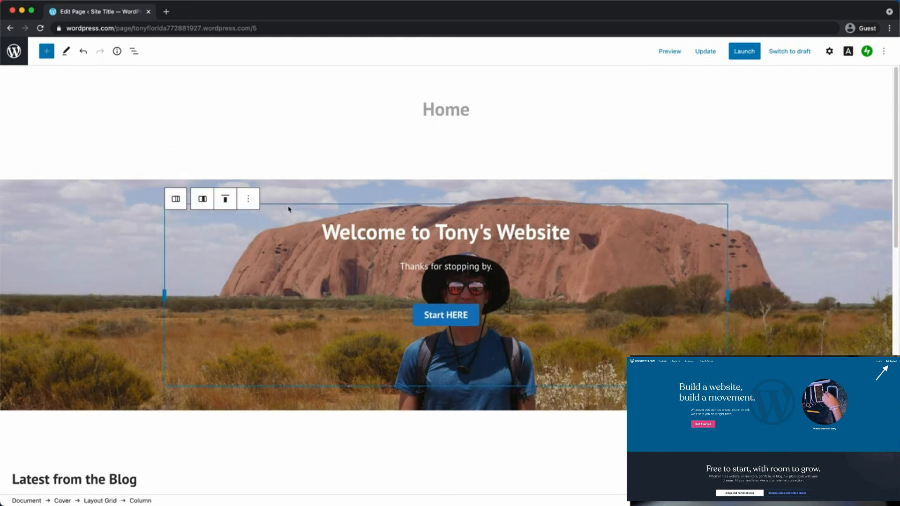
Open the quick block inserter below the 'Thanks for stopping by.' subtitle
{"action": "left_click", "coordinate": [85, 225]}
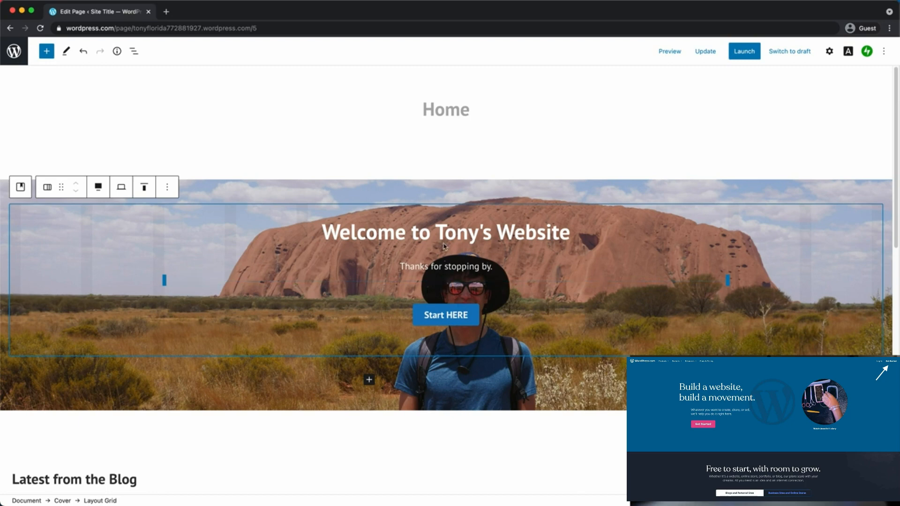
{"action": "left_click", "coordinate": [462, 226]}
{"action": "triple_click", "coordinate": [416, 226]}
{"action": "left_click", "coordinate": [427, 226]}
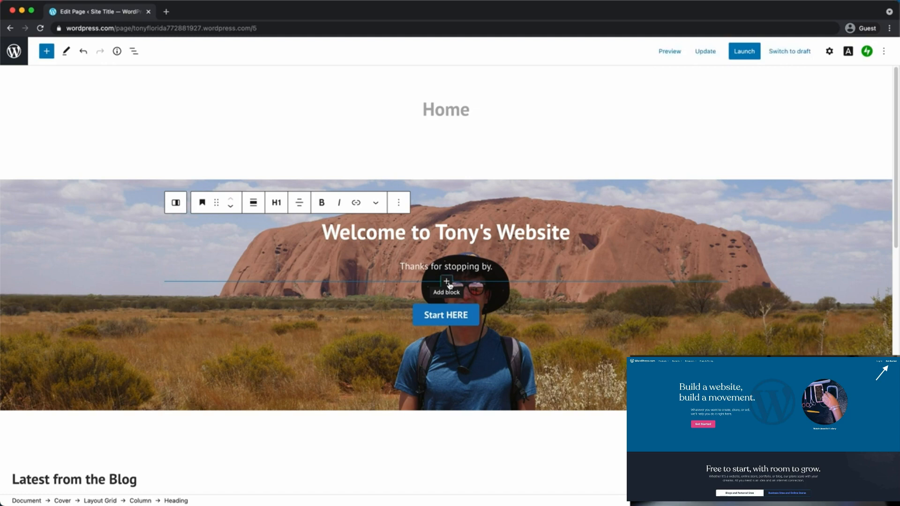
{"action": "left_click", "coordinate": [448, 282]}
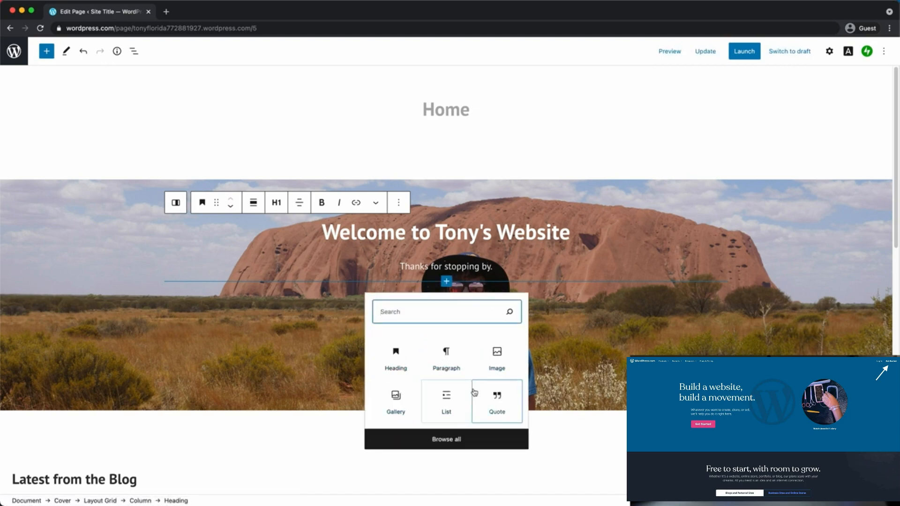
Insert a Spacer block found by searching 'spac' in the block library
{"action": "left_click", "coordinate": [454, 443]}
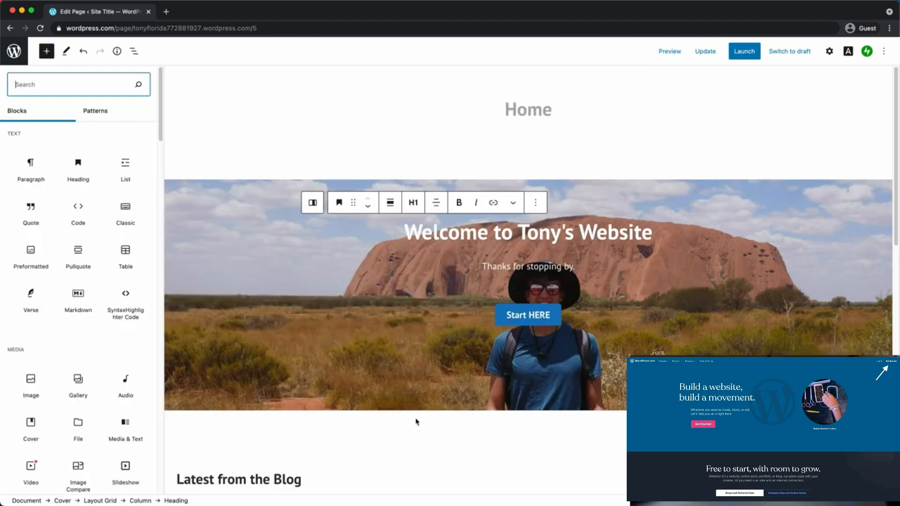
{"action": "left_click_drag", "start_coordinate": [159, 108], "coordinate": [182, 127]}
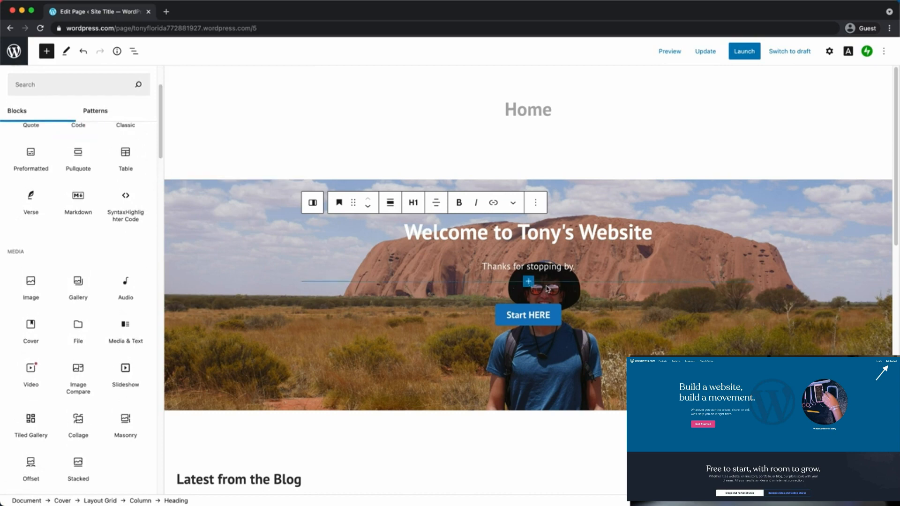
{"action": "left_click", "coordinate": [77, 79]}
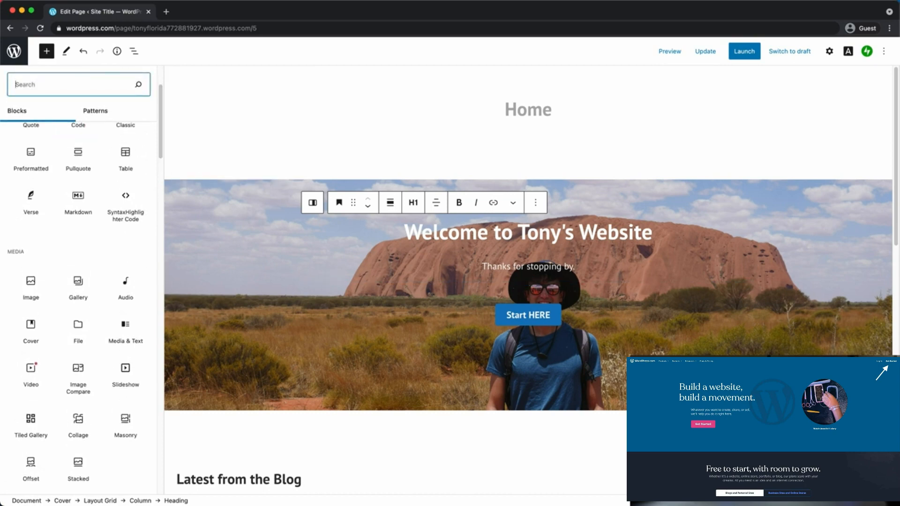
{"action": "type", "text": "spac"}
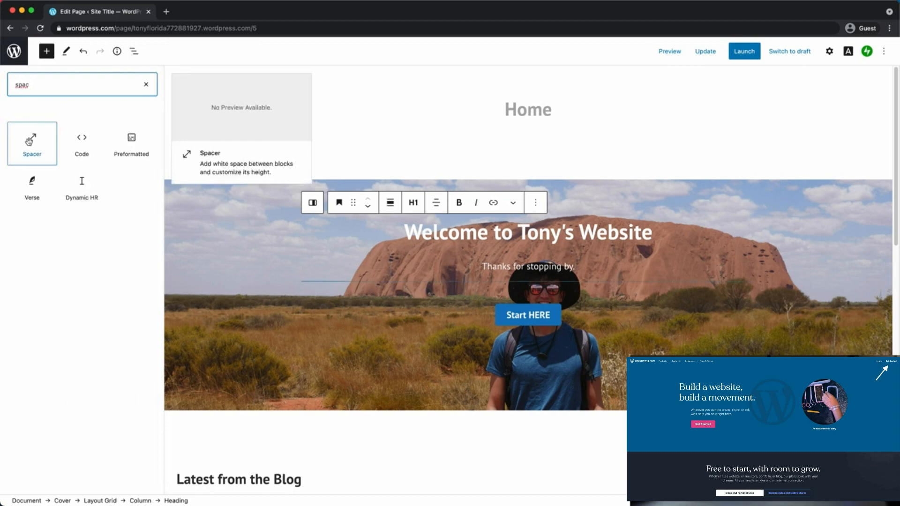
{"action": "left_click", "coordinate": [40, 152]}
{"action": "left_click", "coordinate": [41, 152]}
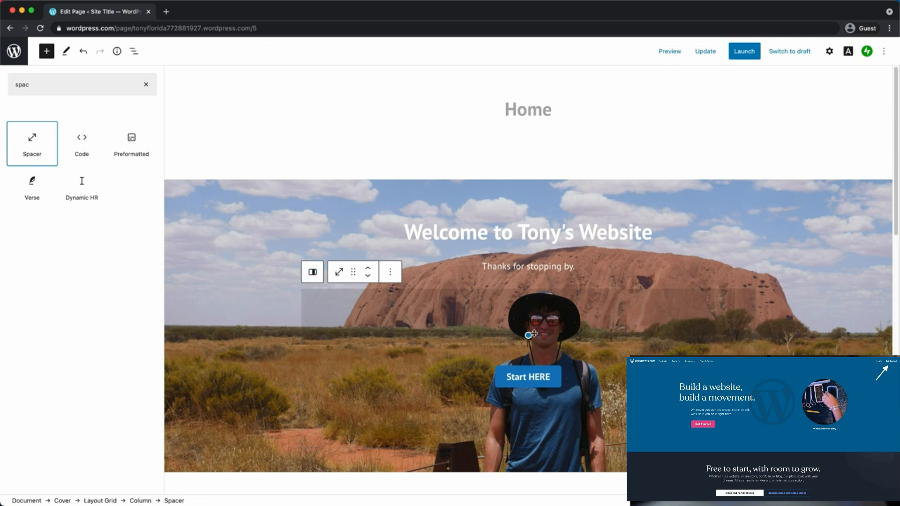
Stretch the spacer to about 280 px, pushing Start HERE lower
{"action": "left_click_drag", "start_coordinate": [528, 336], "coordinate": [544, 391]}
{"action": "left_click_drag", "start_coordinate": [544, 391], "coordinate": [544, 405]}
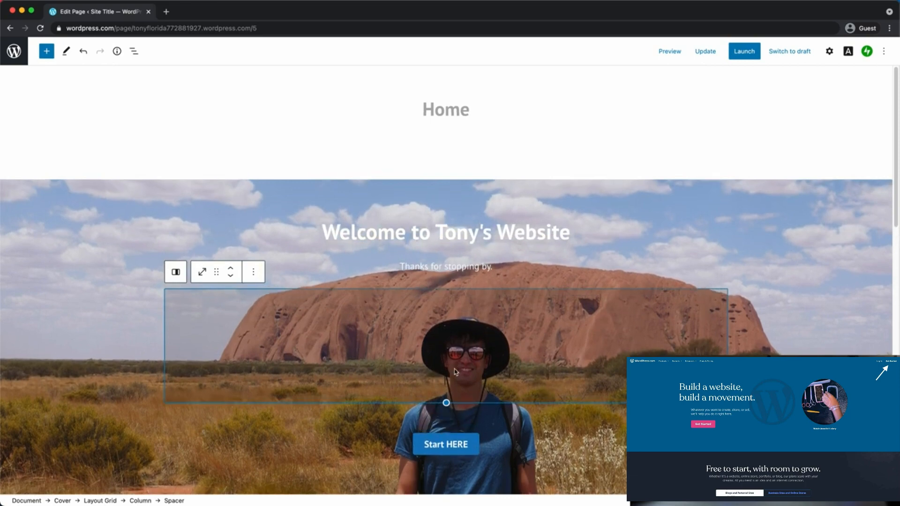
{"action": "left_click_drag", "start_coordinate": [447, 403], "coordinate": [446, 424]}
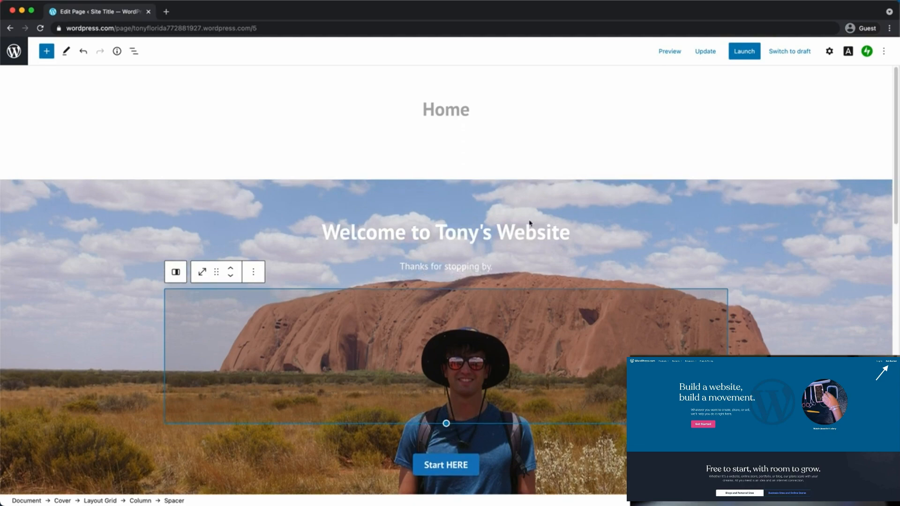
{"action": "scroll", "coordinate": [656, 232], "scroll_direction": "down", "scroll_amount": 5}
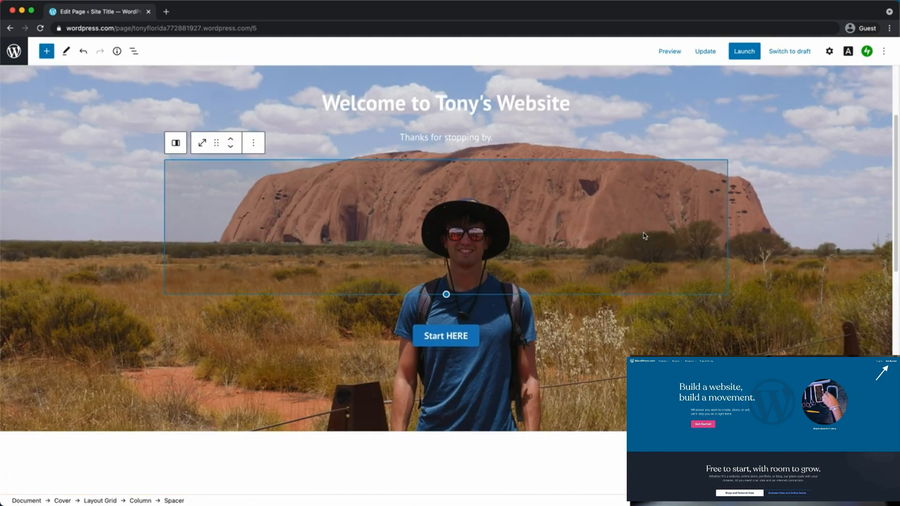
{"action": "scroll", "coordinate": [644, 231], "scroll_direction": "up", "scroll_amount": 5}
{"action": "scroll", "coordinate": [644, 231], "scroll_direction": "down", "scroll_amount": 2}
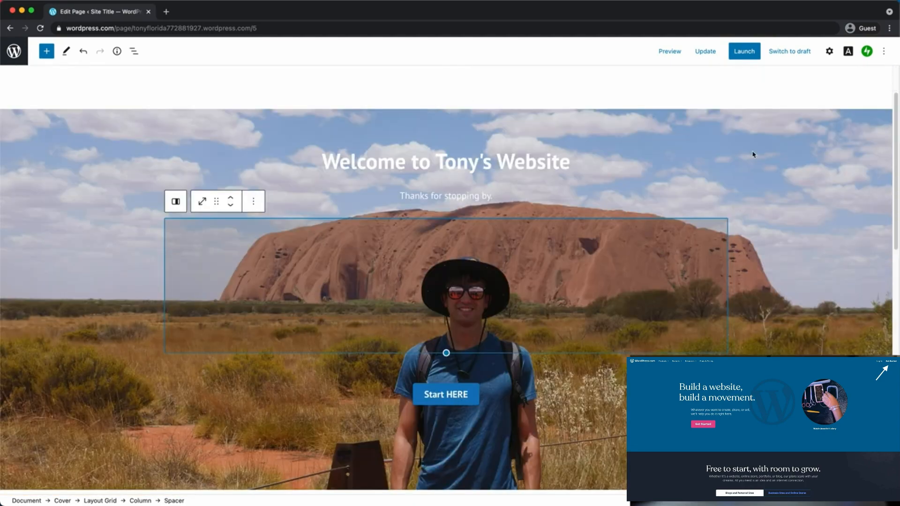
Open the block inserter between the cover and the Latest from the Blog section
{"action": "left_click", "coordinate": [753, 154]}
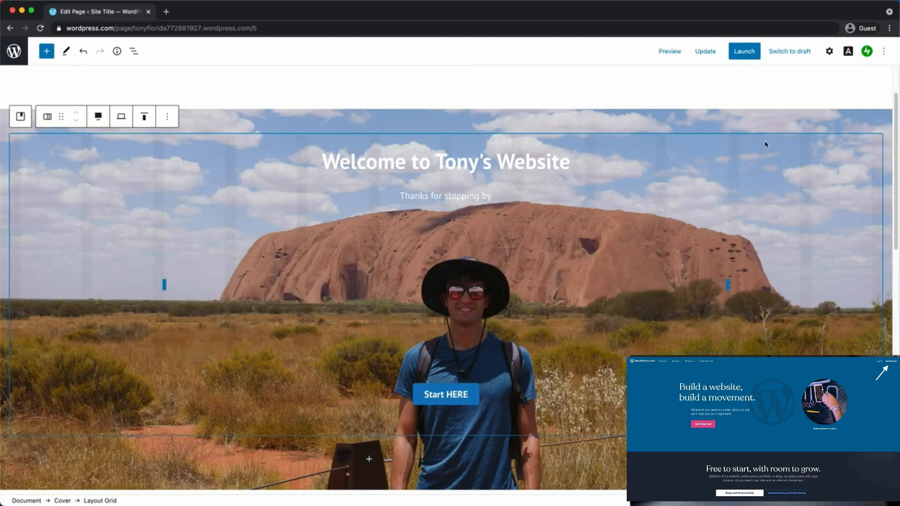
{"action": "left_click", "coordinate": [850, 125]}
{"action": "scroll", "coordinate": [787, 198], "scroll_direction": "down", "scroll_amount": 2}
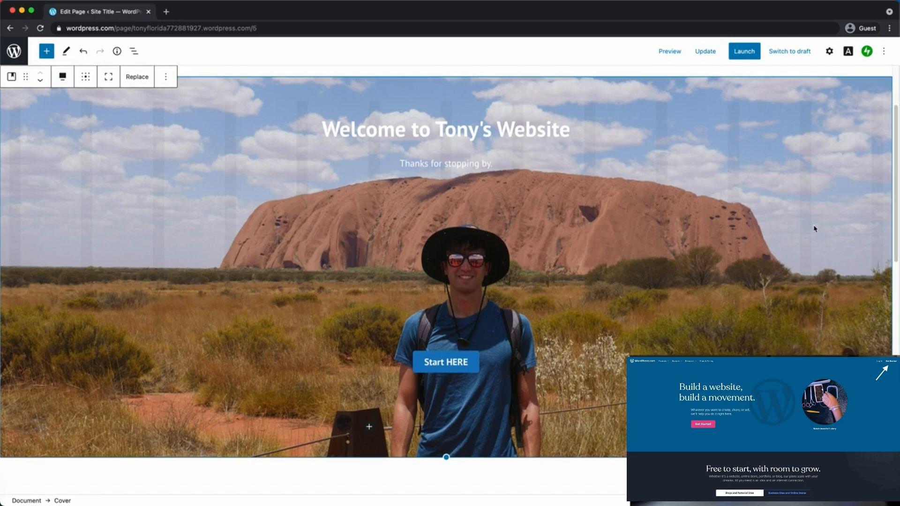
{"action": "scroll", "coordinate": [813, 206], "scroll_direction": "up", "scroll_amount": 2}
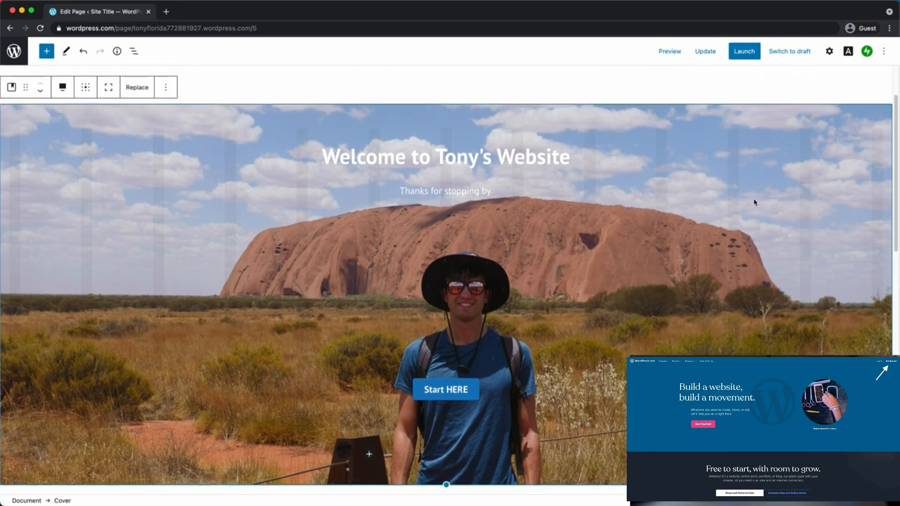
{"action": "scroll", "coordinate": [741, 245], "scroll_direction": "down", "scroll_amount": 2}
{"action": "scroll", "coordinate": [741, 236], "scroll_direction": "down", "scroll_amount": 6}
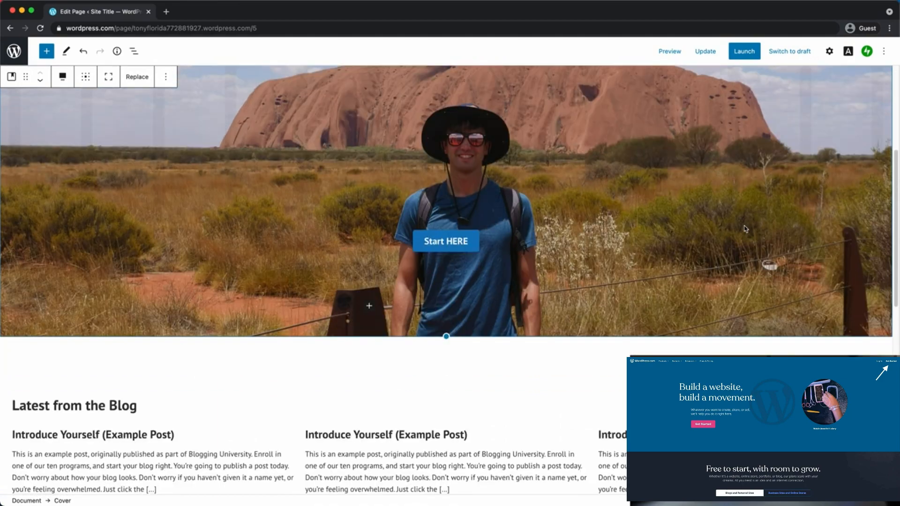
{"action": "scroll", "coordinate": [745, 229], "scroll_direction": "up", "scroll_amount": 8}
{"action": "scroll", "coordinate": [407, 434], "scroll_direction": "down", "scroll_amount": 10}
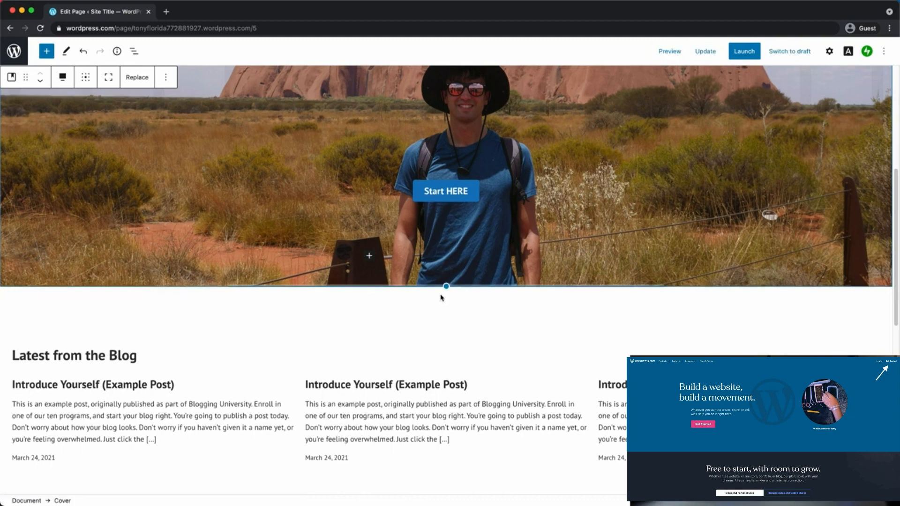
{"action": "left_click", "coordinate": [448, 299]}
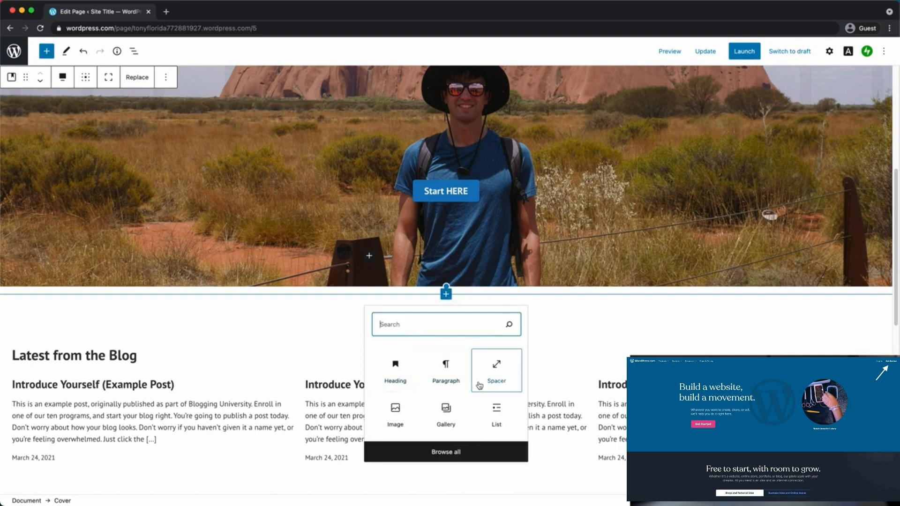
Insert a Star Rating block from the full block library below the cover
{"action": "left_click", "coordinate": [452, 453]}
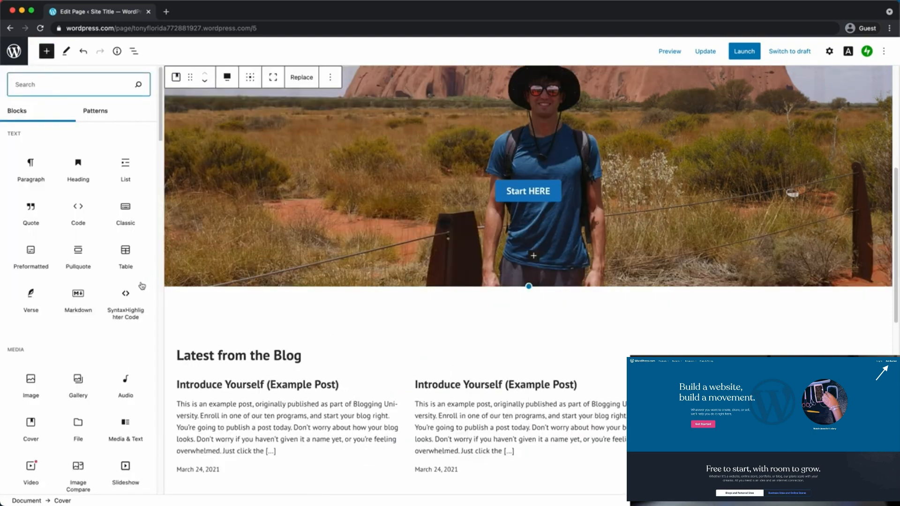
{"action": "scroll", "coordinate": [130, 280], "scroll_direction": "down", "scroll_amount": 7}
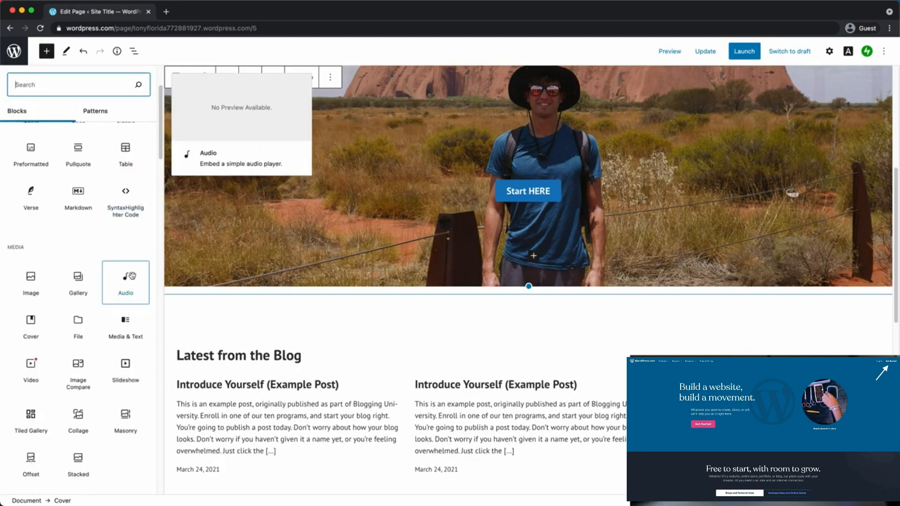
{"action": "scroll", "coordinate": [137, 277], "scroll_direction": "down", "scroll_amount": 4}
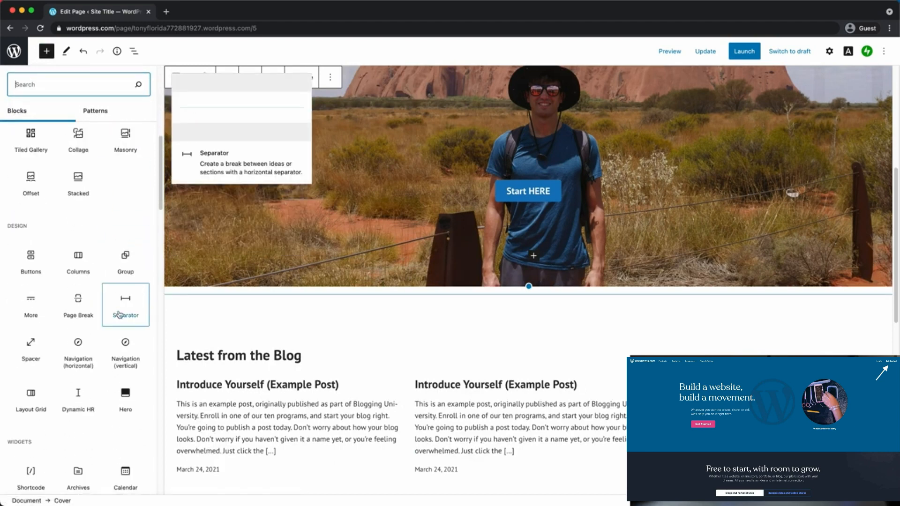
{"action": "scroll", "coordinate": [119, 311], "scroll_direction": "down", "scroll_amount": 5}
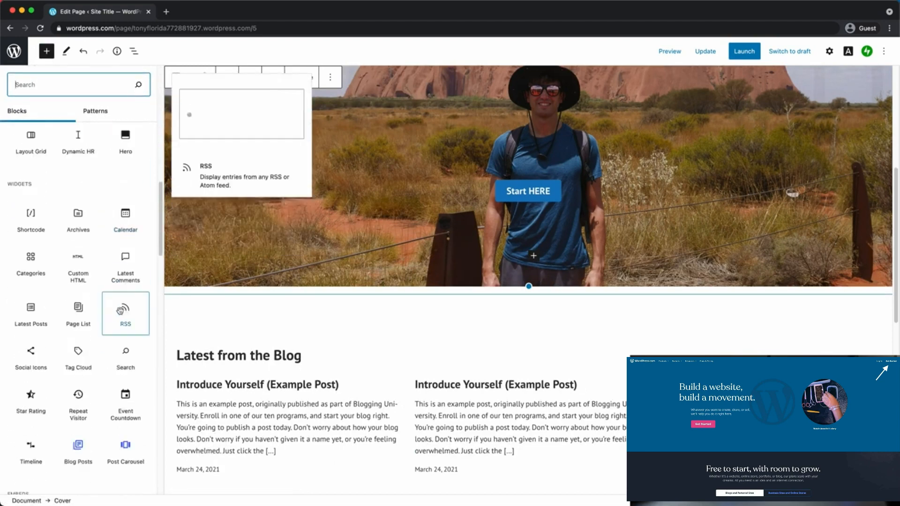
{"action": "left_click", "coordinate": [41, 327]}
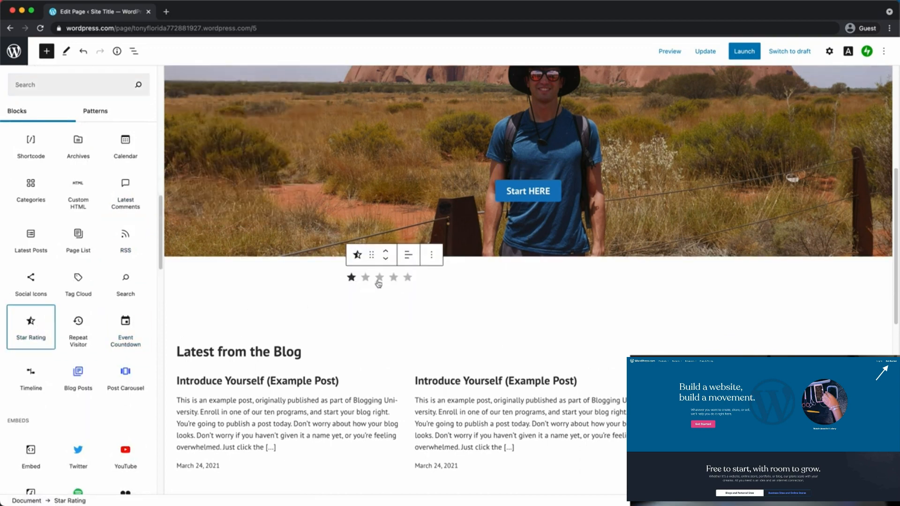
Move the Star Rating directly under the cover, centre it, and give it four stars
{"action": "left_click", "coordinate": [431, 256]}
{"action": "left_click", "coordinate": [349, 257]}
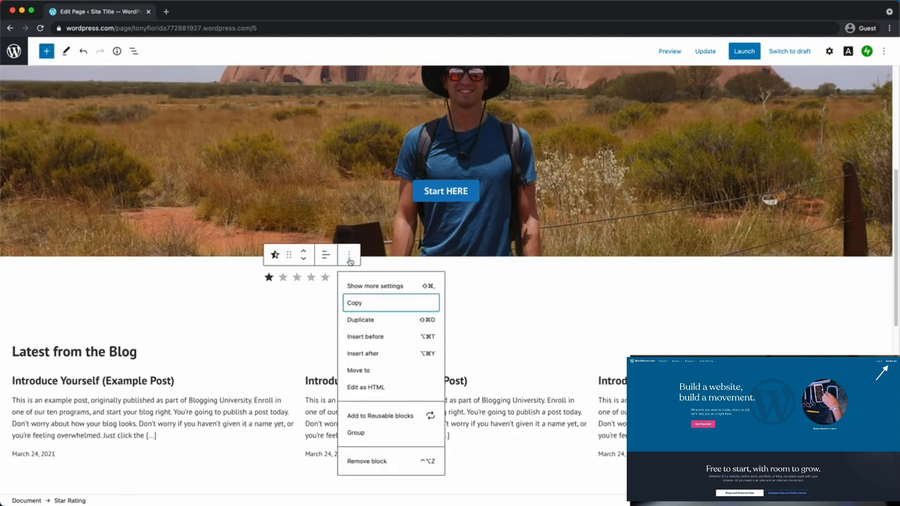
{"action": "left_click", "coordinate": [346, 259]}
{"action": "left_click", "coordinate": [301, 260]}
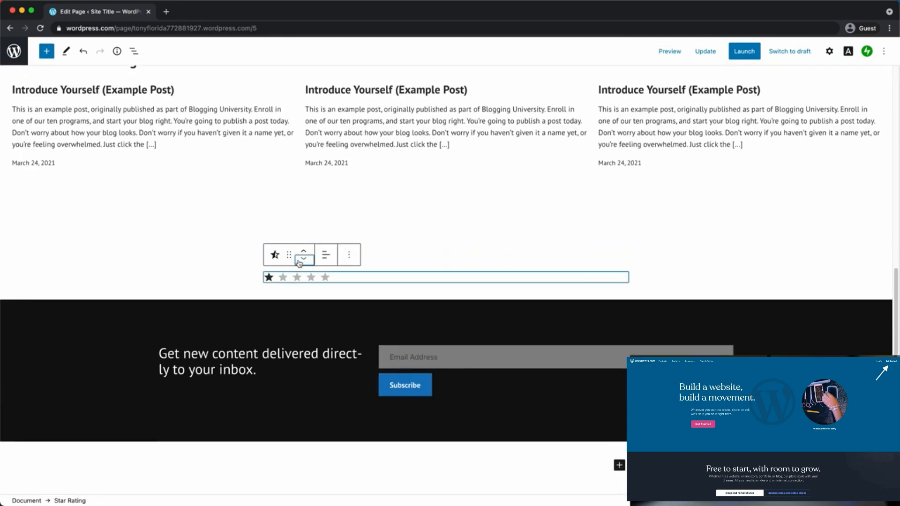
{"action": "left_click", "coordinate": [303, 253]}
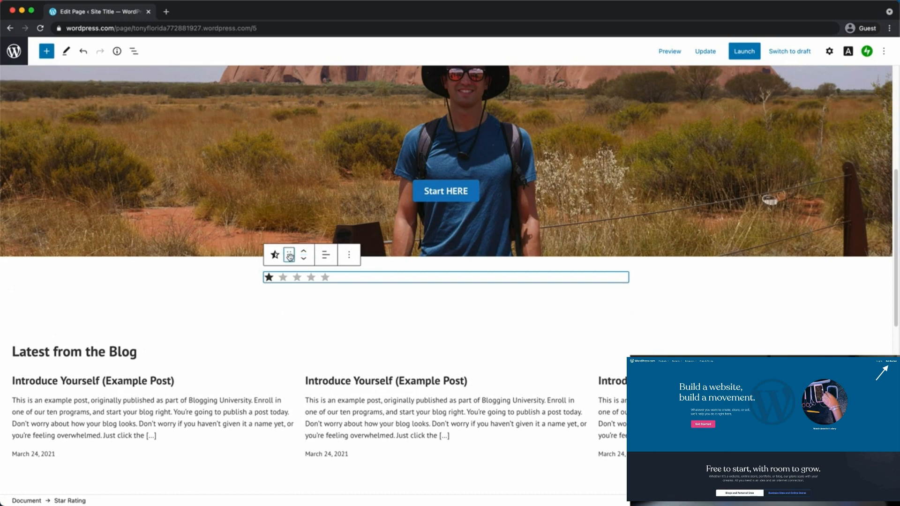
{"action": "left_click", "coordinate": [325, 256]}
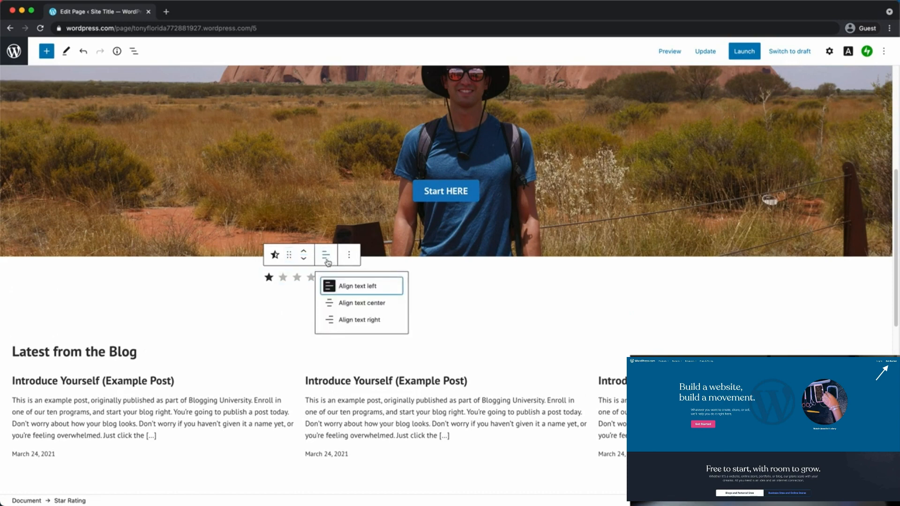
{"action": "left_click", "coordinate": [362, 306]}
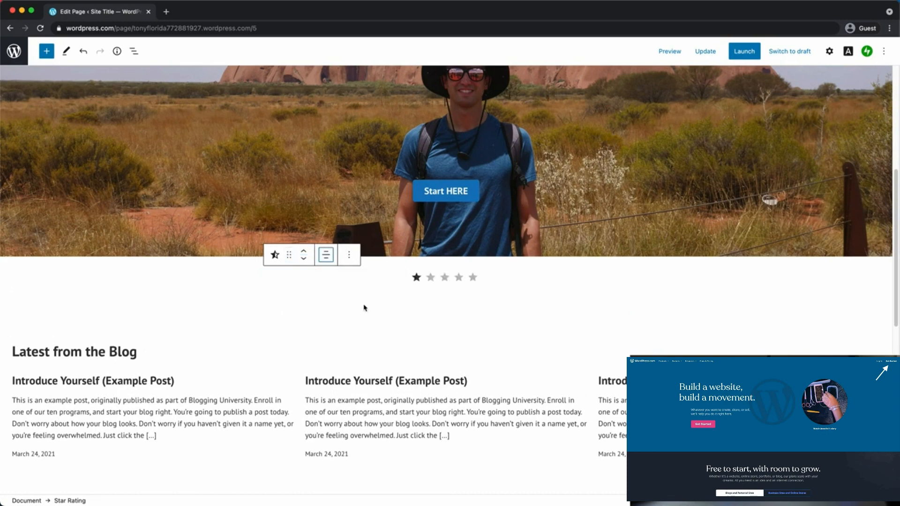
{"action": "left_click", "coordinate": [458, 278]}
{"action": "left_click", "coordinate": [452, 311]}
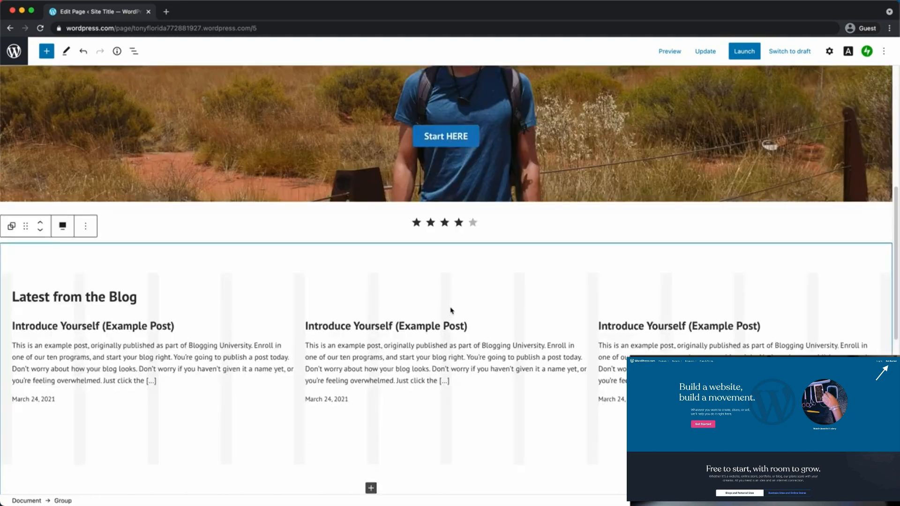
{"action": "scroll", "coordinate": [448, 286], "scroll_direction": "up", "scroll_amount": 3}
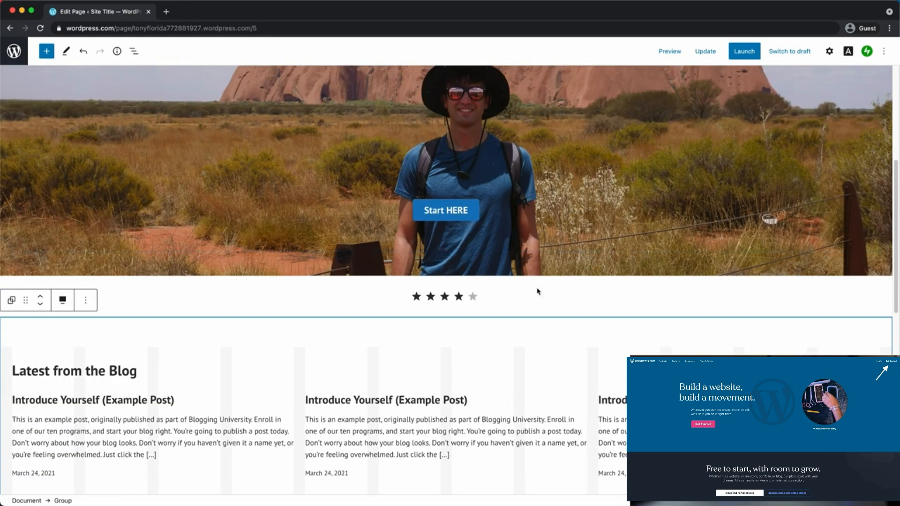
{"action": "scroll", "coordinate": [539, 292], "scroll_direction": "down", "scroll_amount": 5}
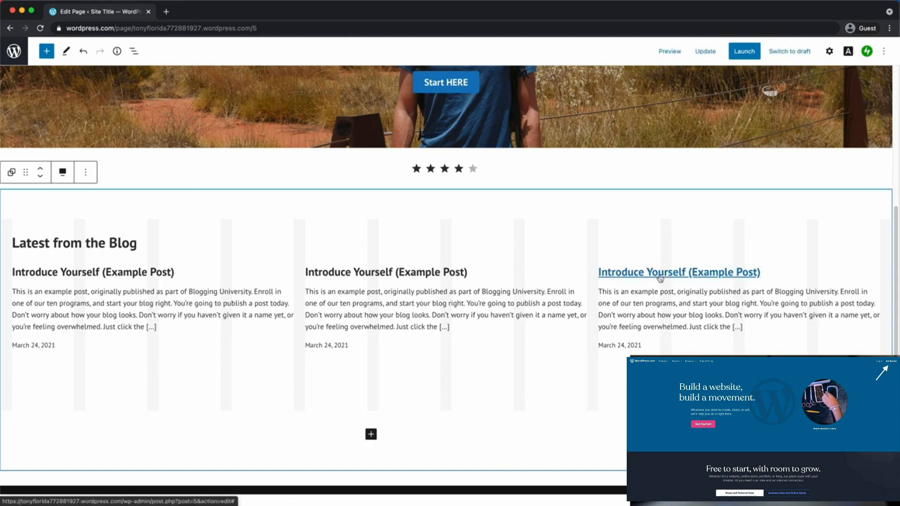
{"action": "scroll", "coordinate": [544, 274], "scroll_direction": "up", "scroll_amount": 7}
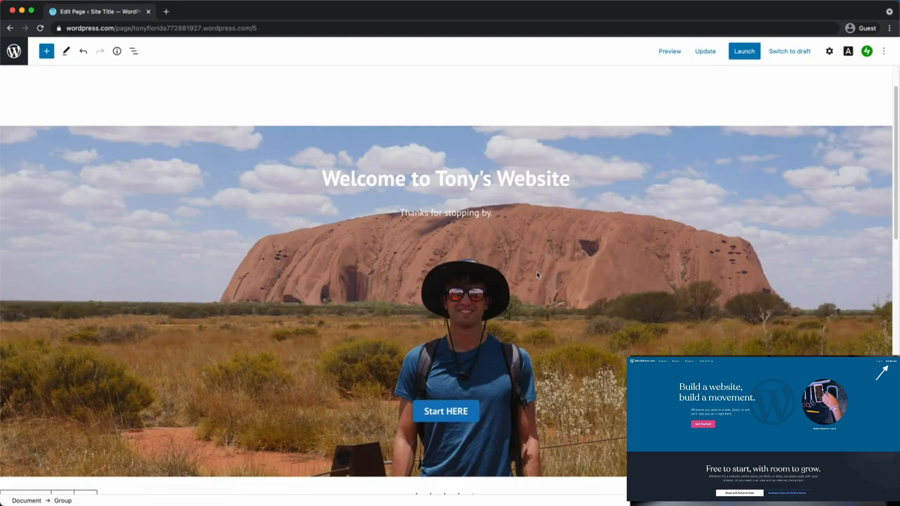
{"action": "scroll", "coordinate": [557, 310], "scroll_direction": "down", "scroll_amount": 6}
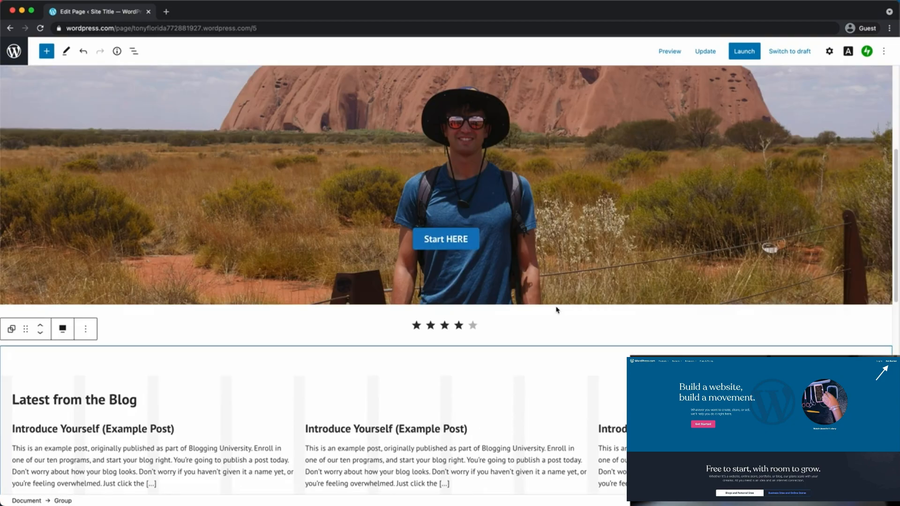
{"action": "scroll", "coordinate": [558, 311], "scroll_direction": "down", "scroll_amount": 3}
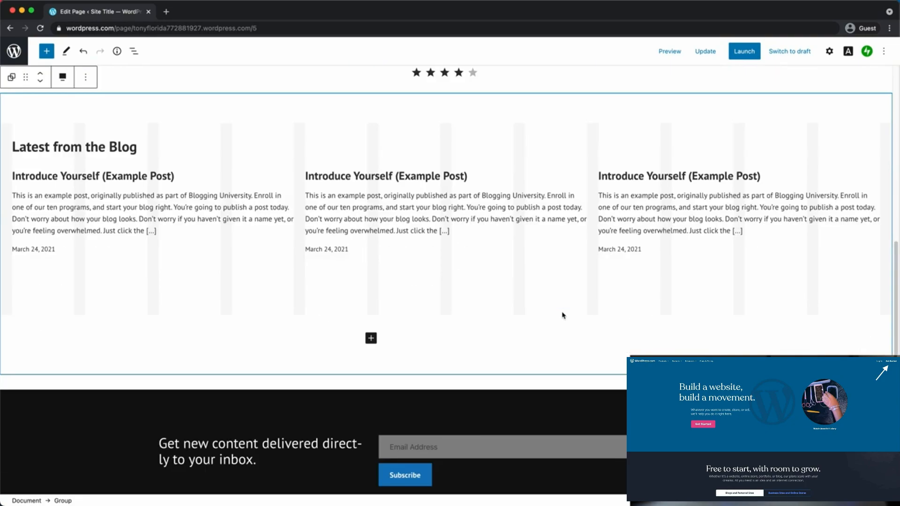
{"action": "scroll", "coordinate": [562, 315], "scroll_direction": "up", "scroll_amount": 8}
{"action": "scroll", "coordinate": [565, 318], "scroll_direction": "up", "scroll_amount": 2}
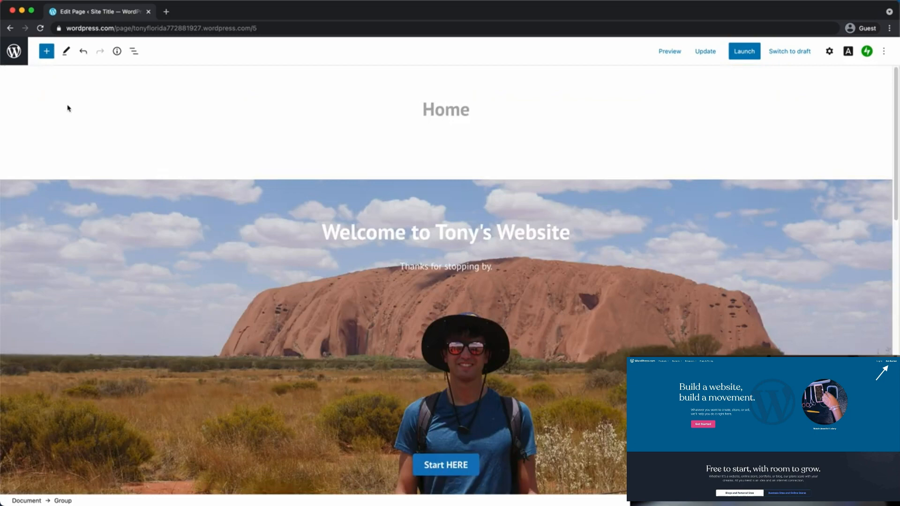
Cancel the leave-page prompt to keep the unsaved Home page edits
{"action": "left_click", "coordinate": [11, 57]}
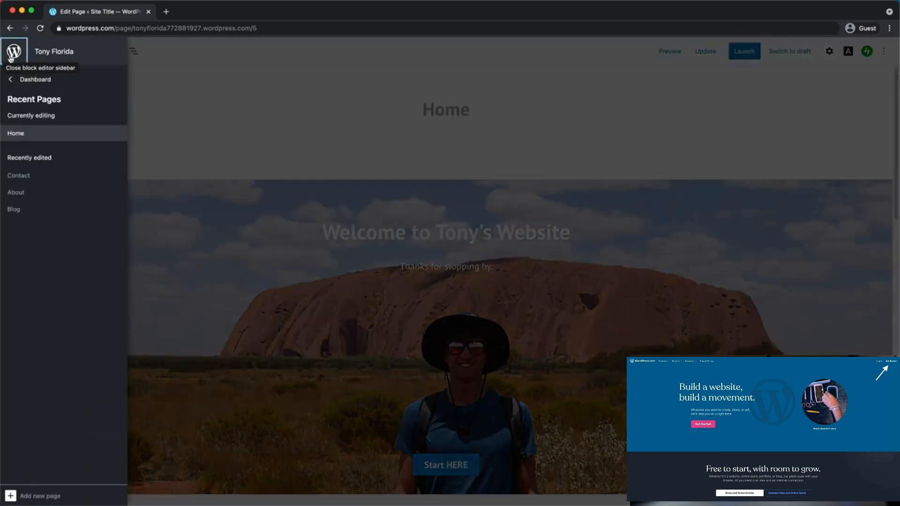
{"action": "left_click", "coordinate": [35, 82]}
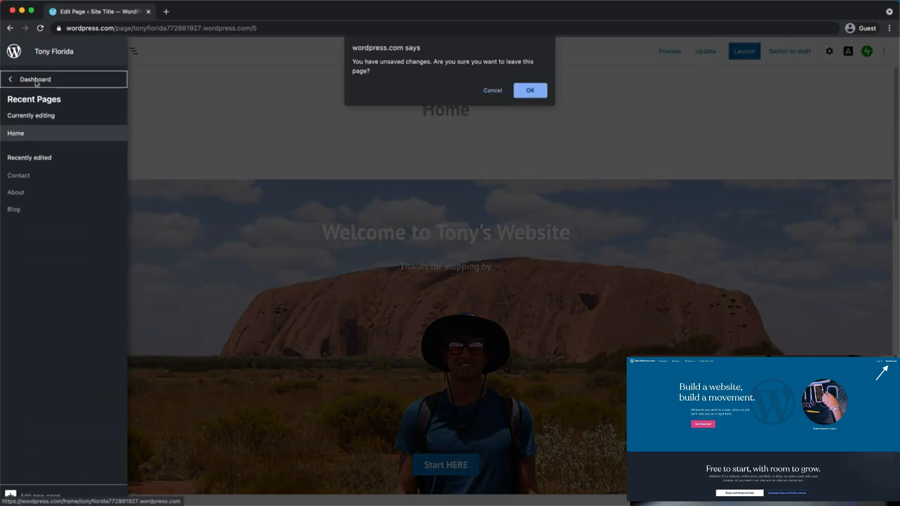
{"action": "left_click", "coordinate": [496, 90]}
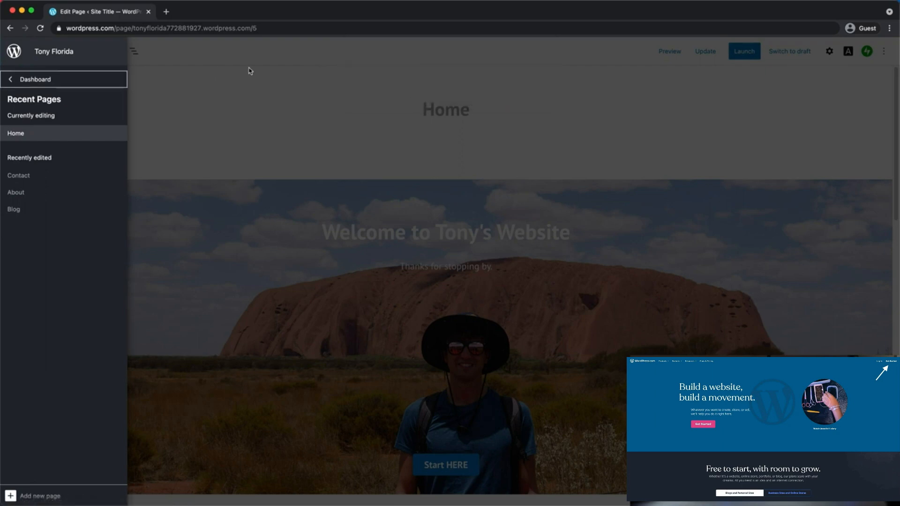
{"action": "left_click", "coordinate": [569, 134]}
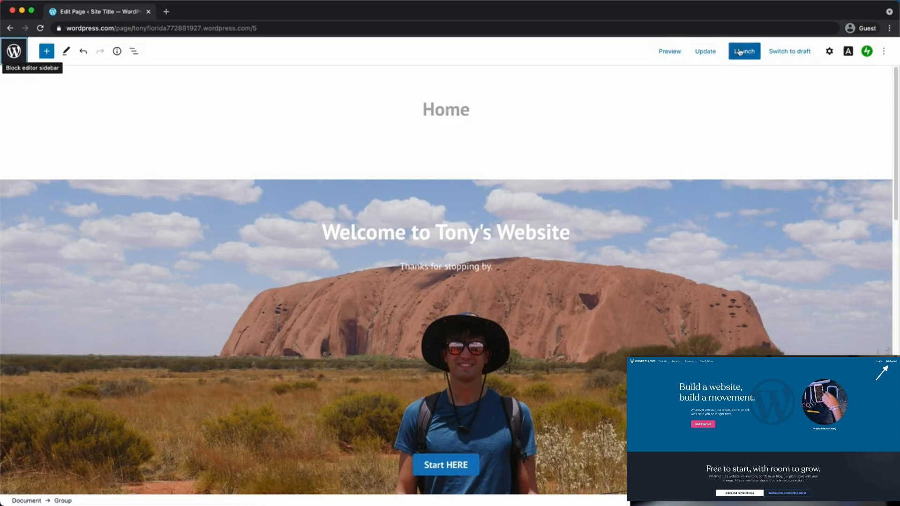
Save the Home page with Update and return to the My Home dashboard
{"action": "left_click", "coordinate": [705, 54]}
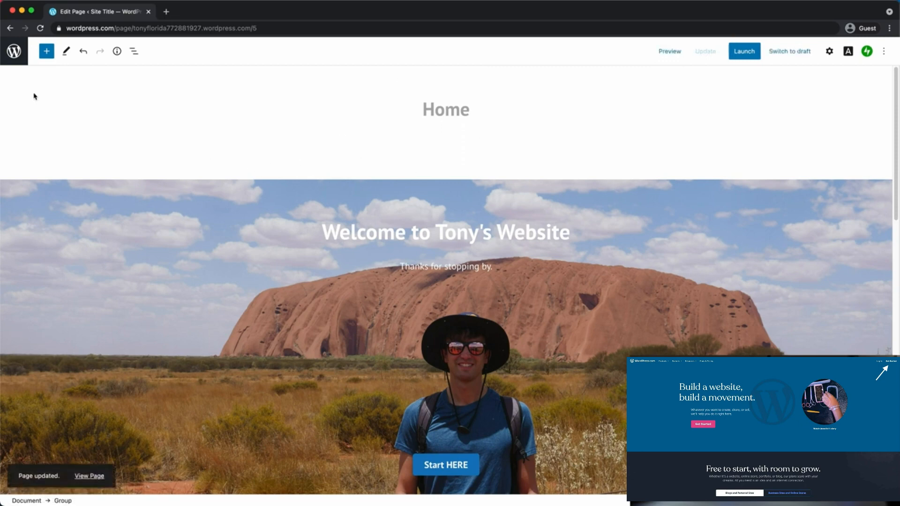
{"action": "left_click", "coordinate": [14, 50]}
{"action": "left_click", "coordinate": [37, 79]}
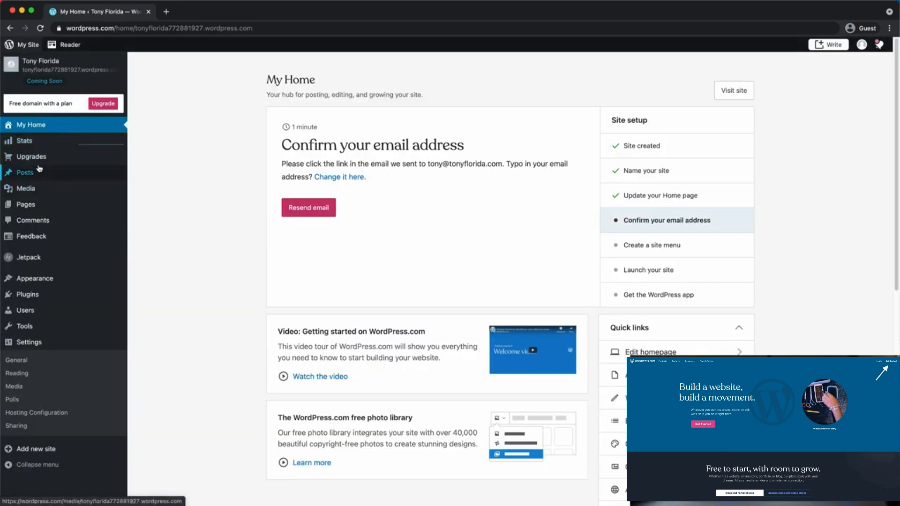
Show the site's Posts list from the admin sidebar
{"action": "mouse_move", "coordinate": [41, 173]}
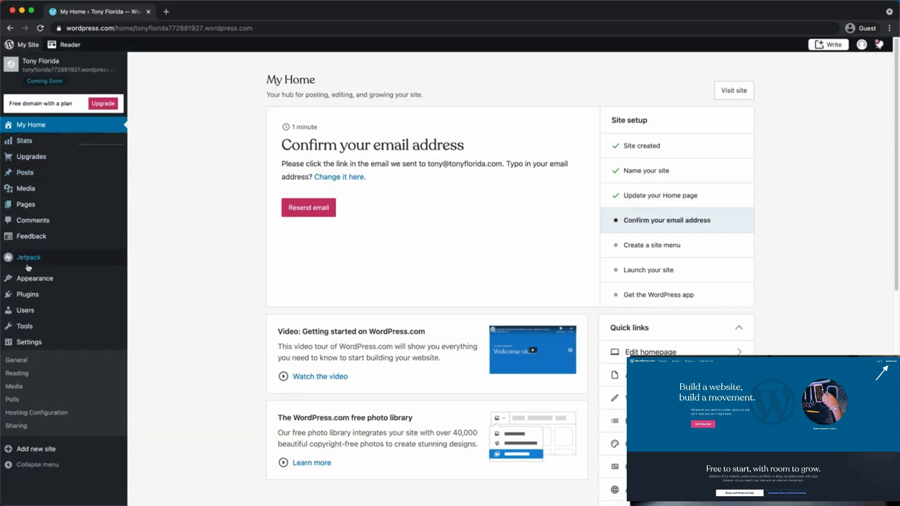
{"action": "left_click", "coordinate": [35, 173]}
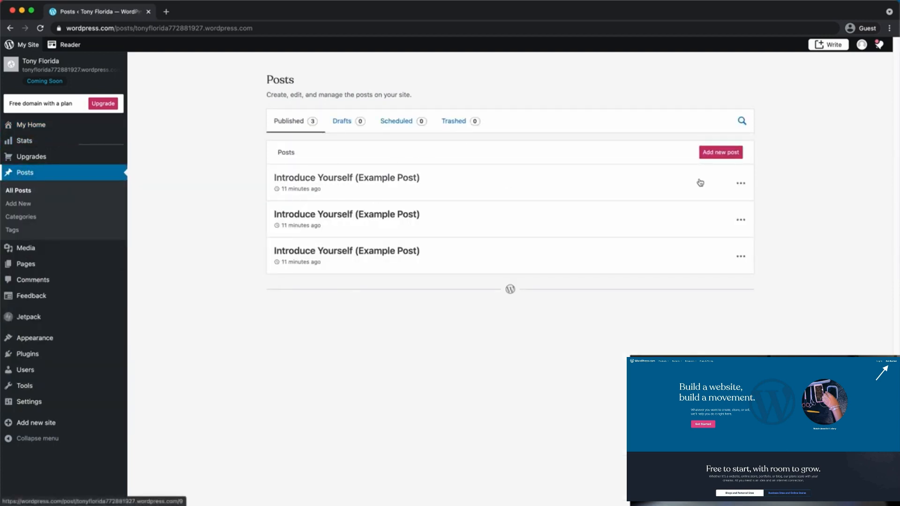
Trash all three 'Introduce Yourself (Example Post)' entries and start a new post
{"action": "left_click", "coordinate": [740, 183]}
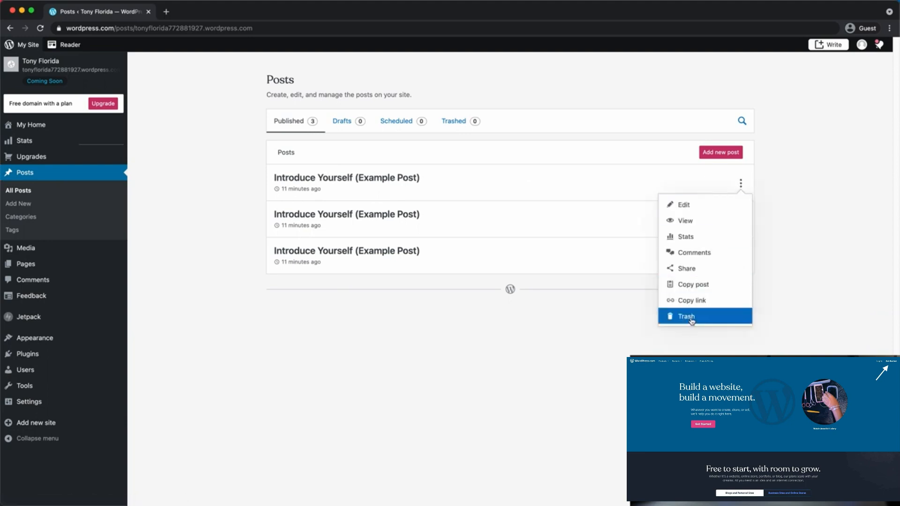
{"action": "left_click", "coordinate": [687, 316]}
{"action": "left_click", "coordinate": [740, 183]}
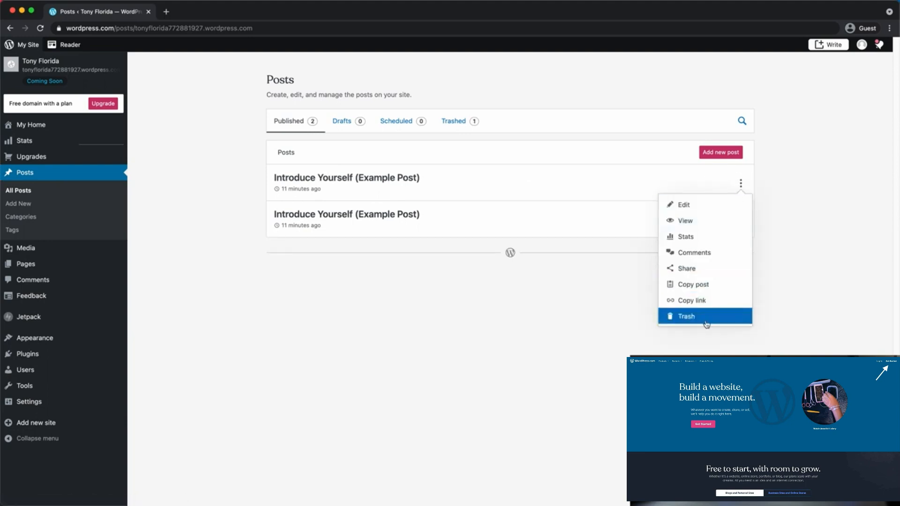
{"action": "left_click", "coordinate": [686, 316]}
{"action": "left_click", "coordinate": [741, 184]}
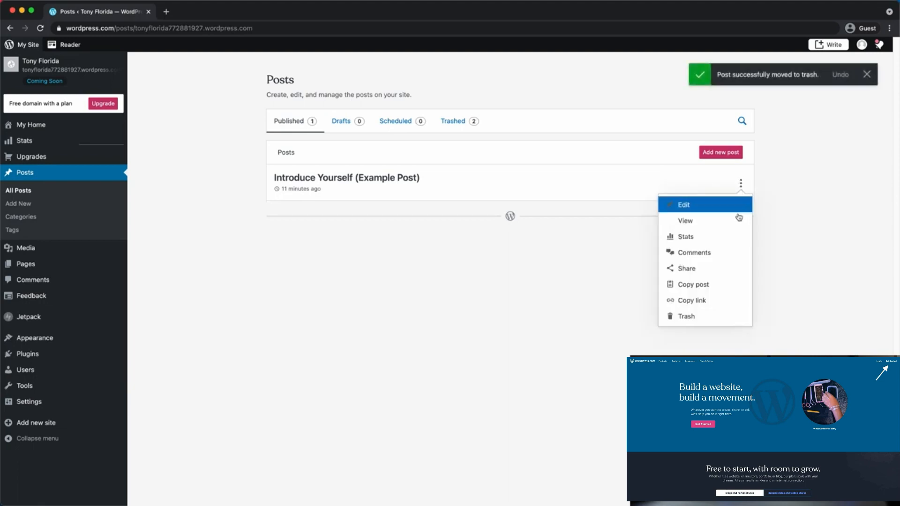
{"action": "left_click", "coordinate": [708, 320]}
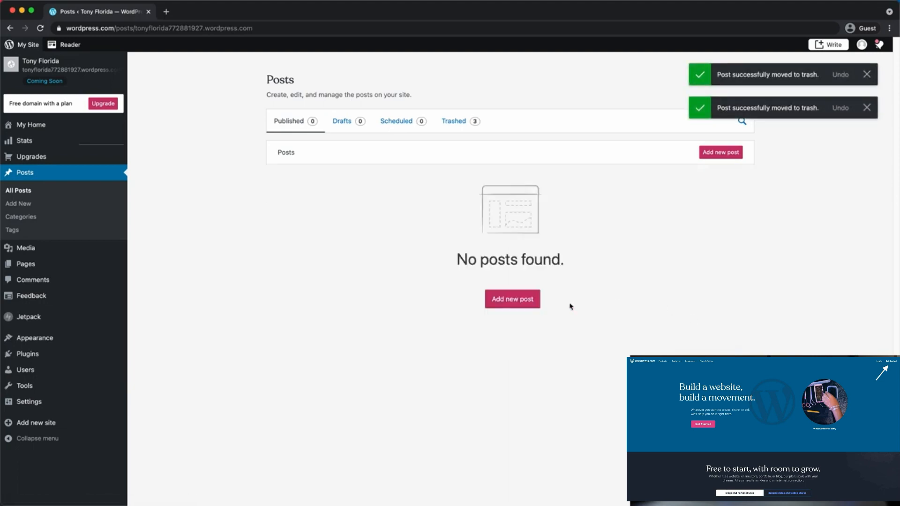
{"action": "left_click", "coordinate": [513, 302]}
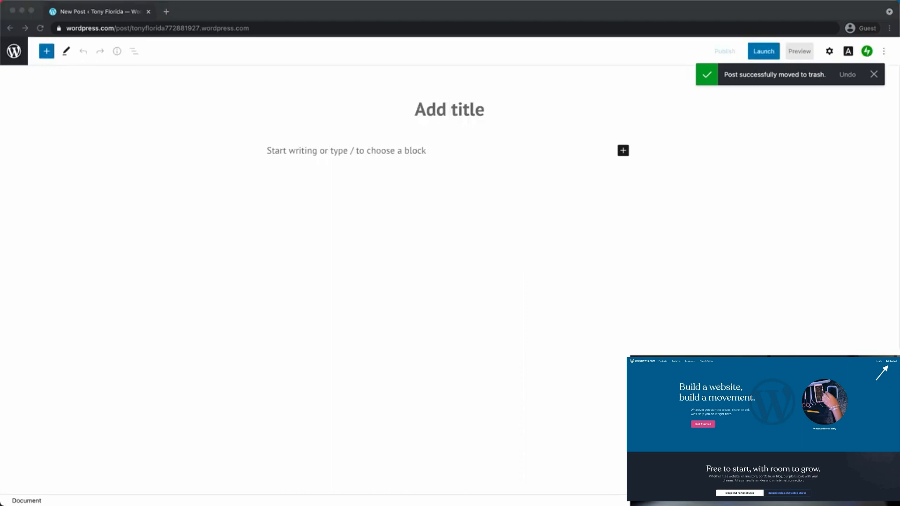
Paste the three-paragraph introduction into the body and title the post 'Hello World!'
{"action": "left_click", "coordinate": [384, 164]}
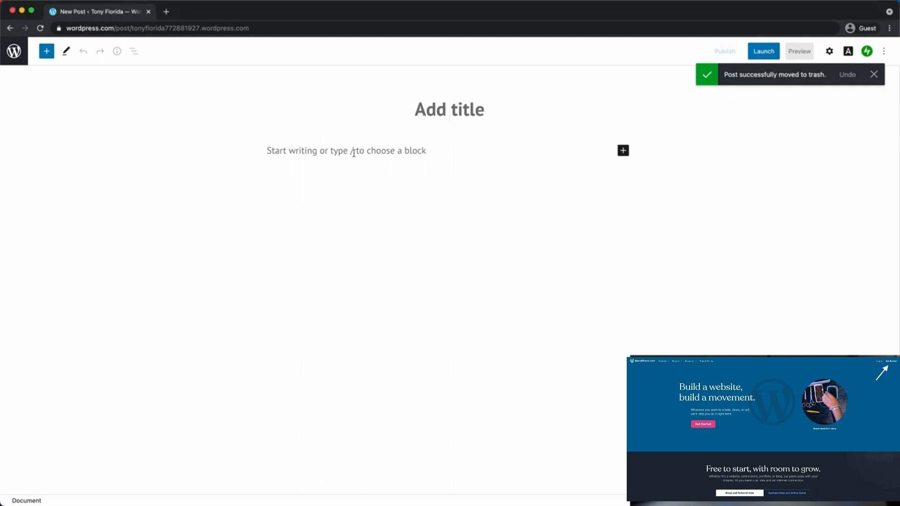
{"action": "left_click", "coordinate": [409, 151]}
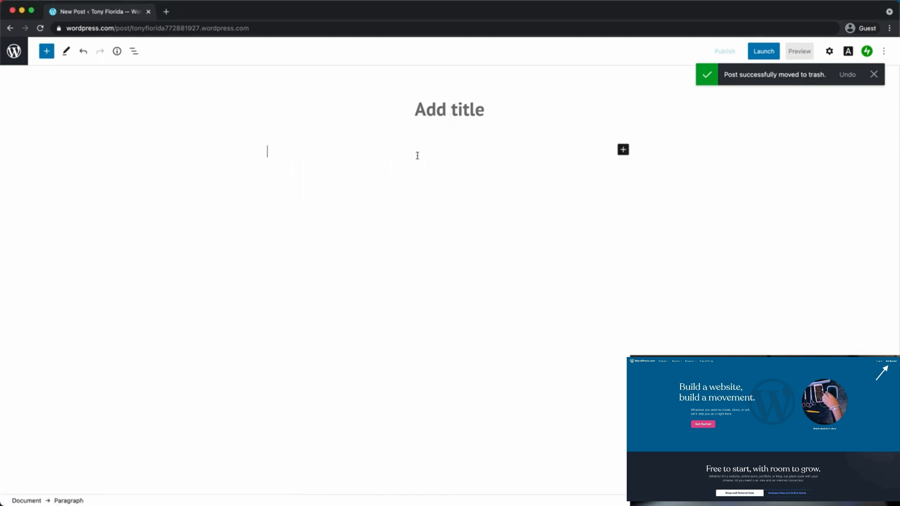
{"action": "key", "text": "super+v"}
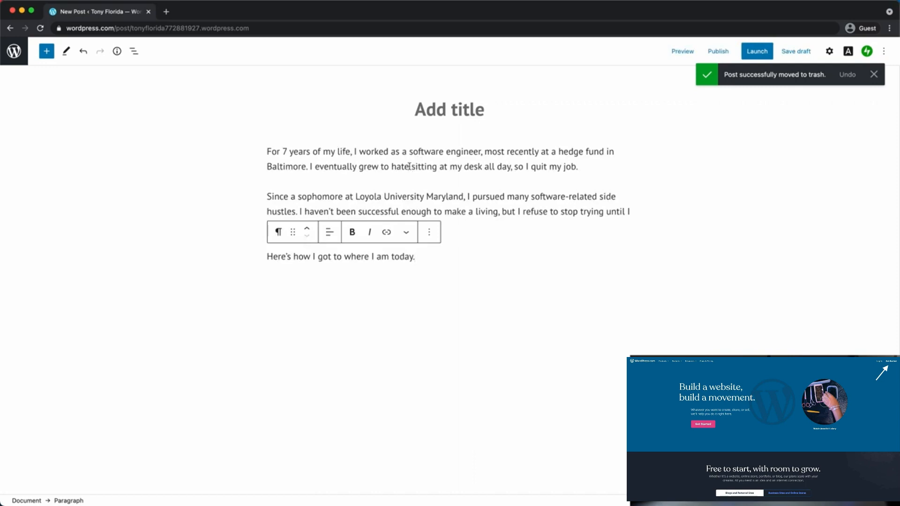
{"action": "left_click", "coordinate": [455, 118]}
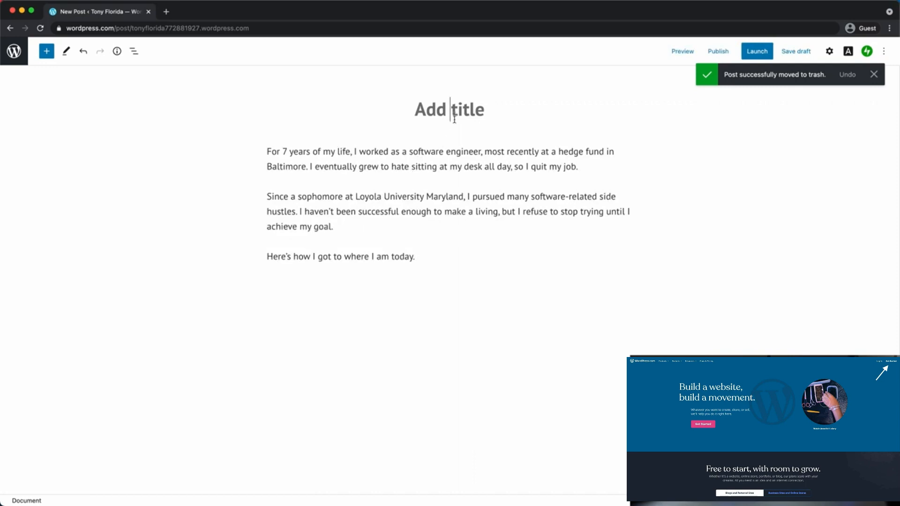
{"action": "type", "text": "W"}
{"action": "key", "text": "BackSpace"}
{"action": "type", "text": "Hell"}
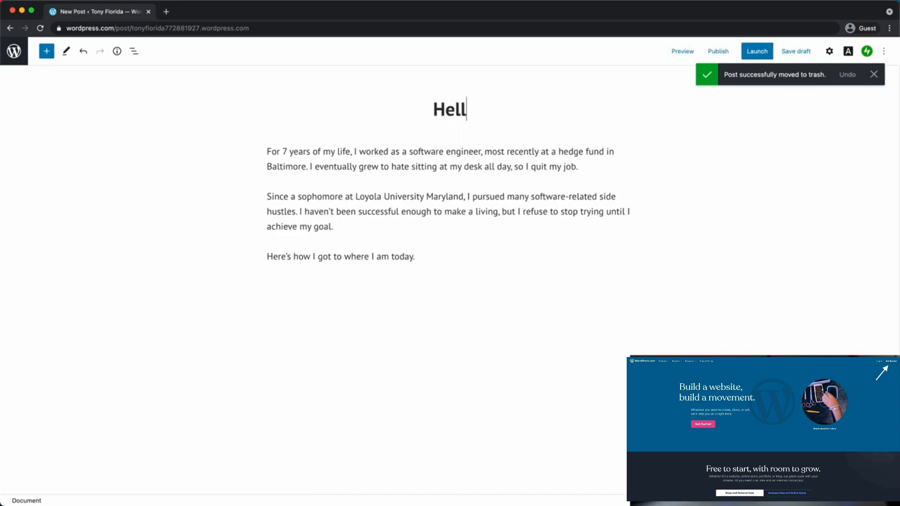
{"action": "type", "text": "o World!"}
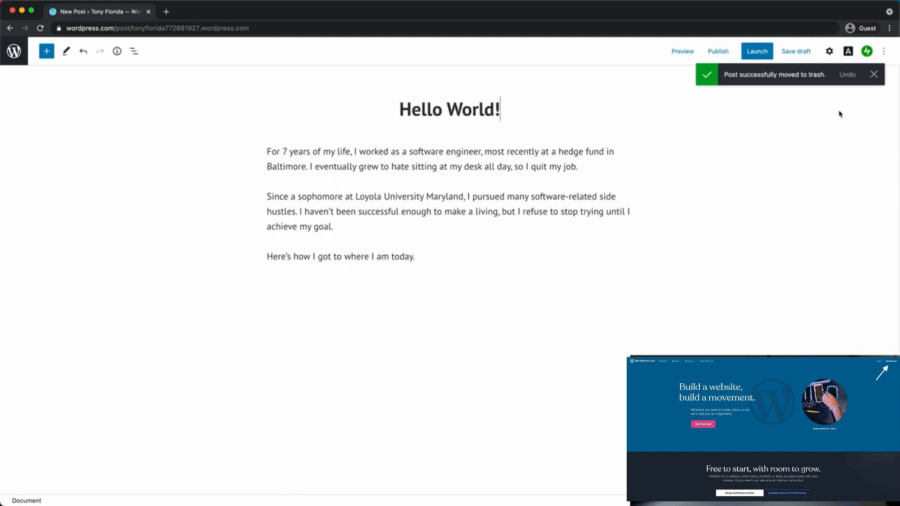
{"action": "left_click", "coordinate": [874, 74]}
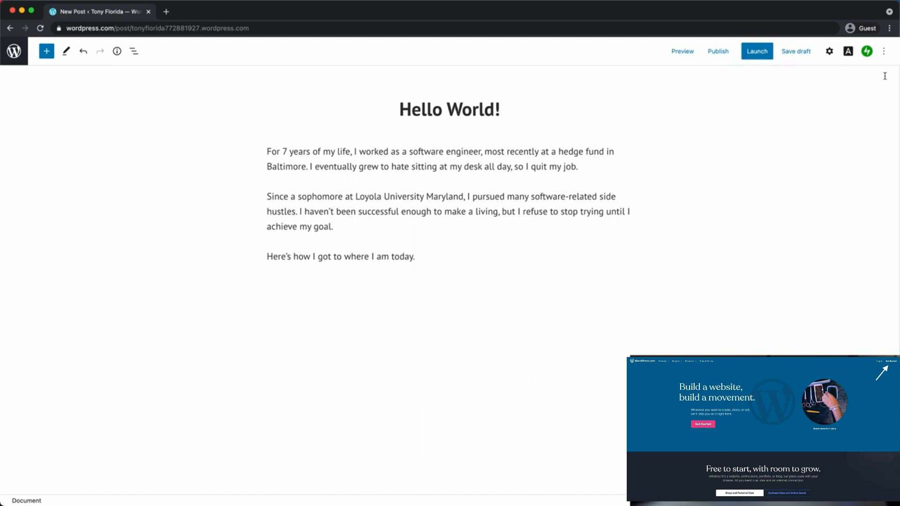
Upload IMG_20180308_070854.jpg and set it as the post's featured image
{"action": "left_click", "coordinate": [830, 55]}
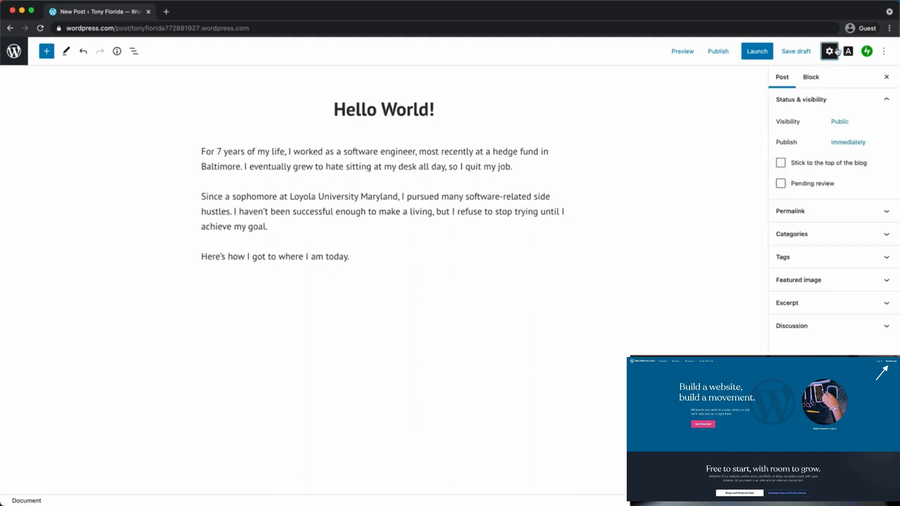
{"action": "left_click", "coordinate": [855, 279]}
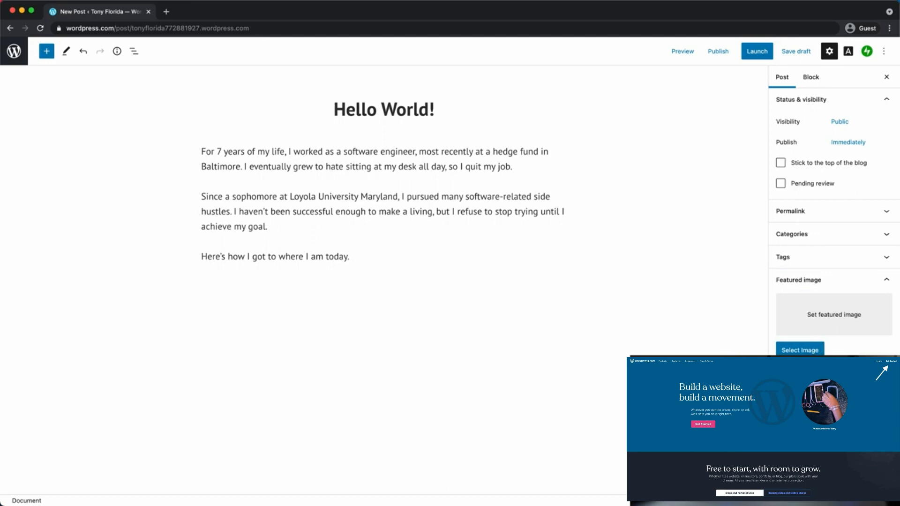
{"action": "left_click", "coordinate": [800, 350]}
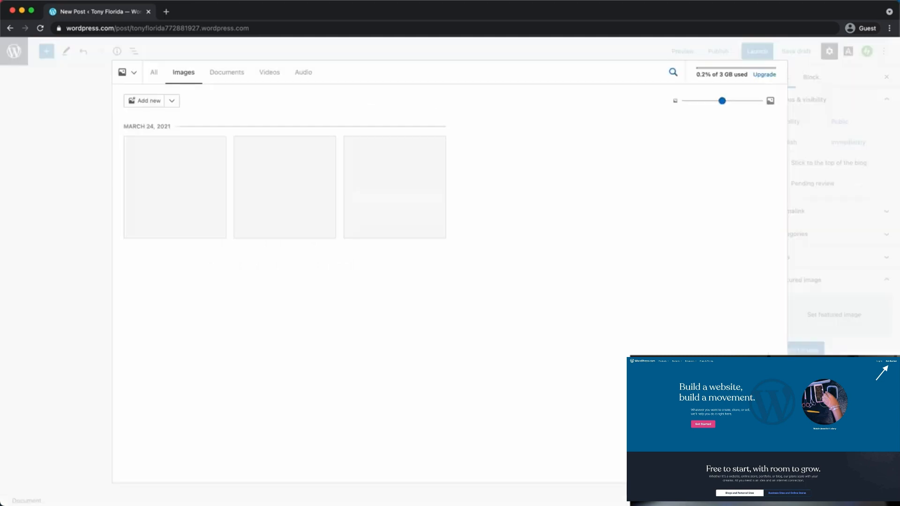
{"action": "left_click", "coordinate": [158, 102]}
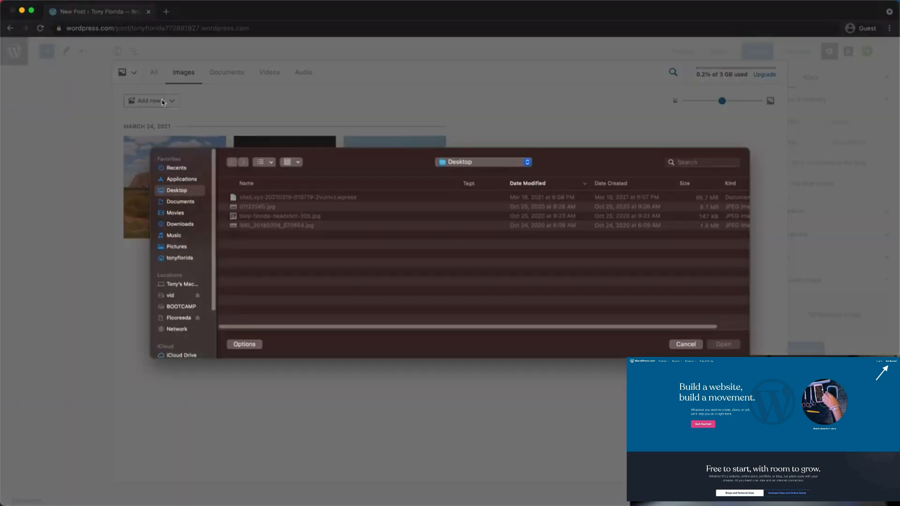
{"action": "double_click", "coordinate": [270, 226]}
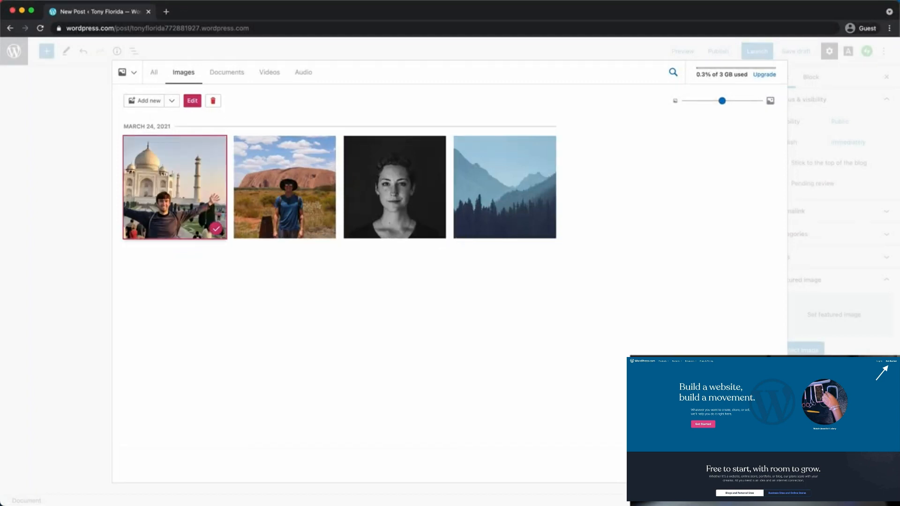
{"action": "left_click", "coordinate": [763, 466]}
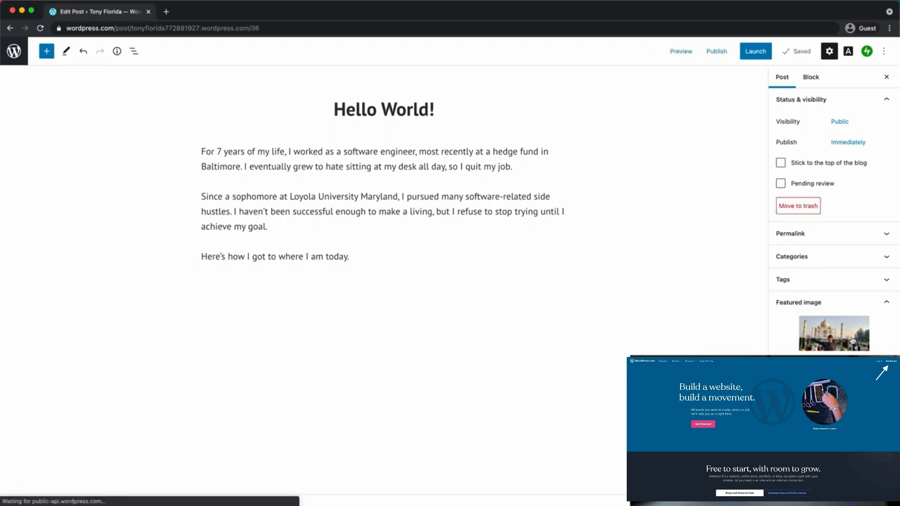
Check the post's permalink, then publish 'Hello World!' and close the confirmation panel
{"action": "left_click", "coordinate": [824, 244]}
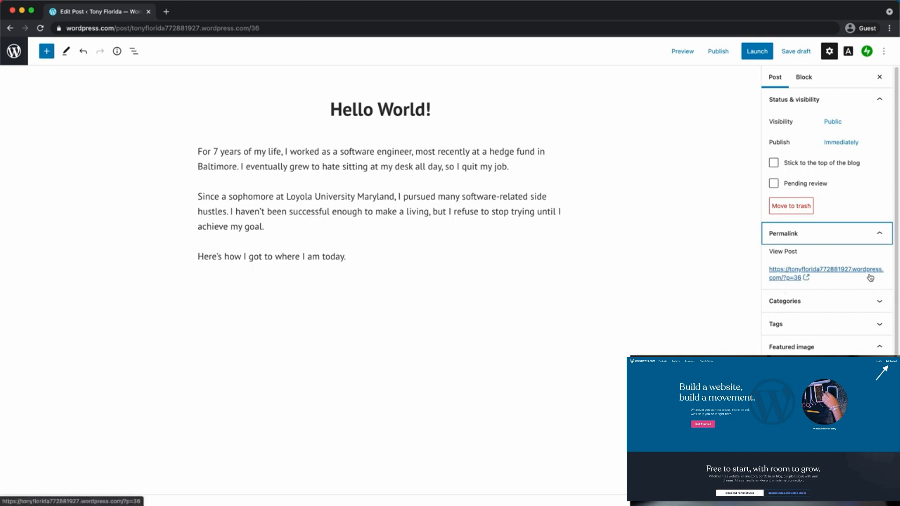
{"action": "scroll", "coordinate": [860, 304], "scroll_direction": "down", "scroll_amount": 1}
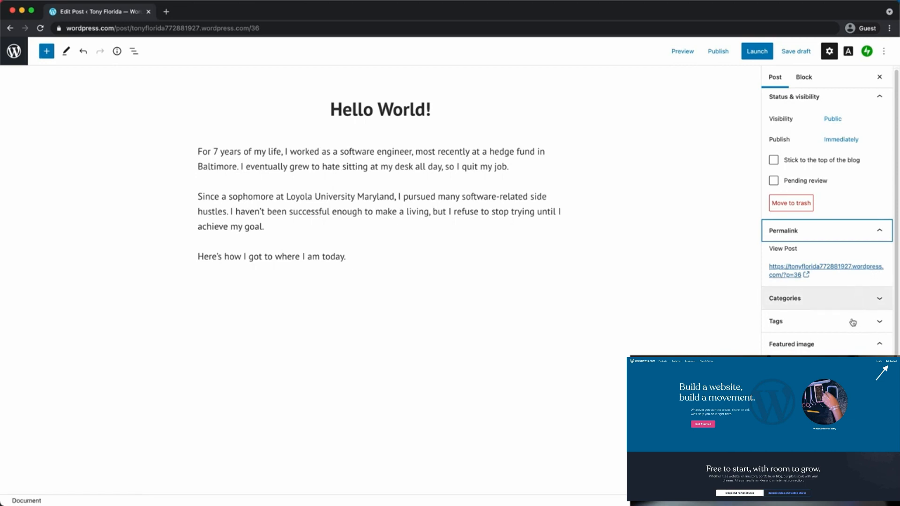
{"action": "scroll", "coordinate": [828, 276], "scroll_direction": "up", "scroll_amount": 1}
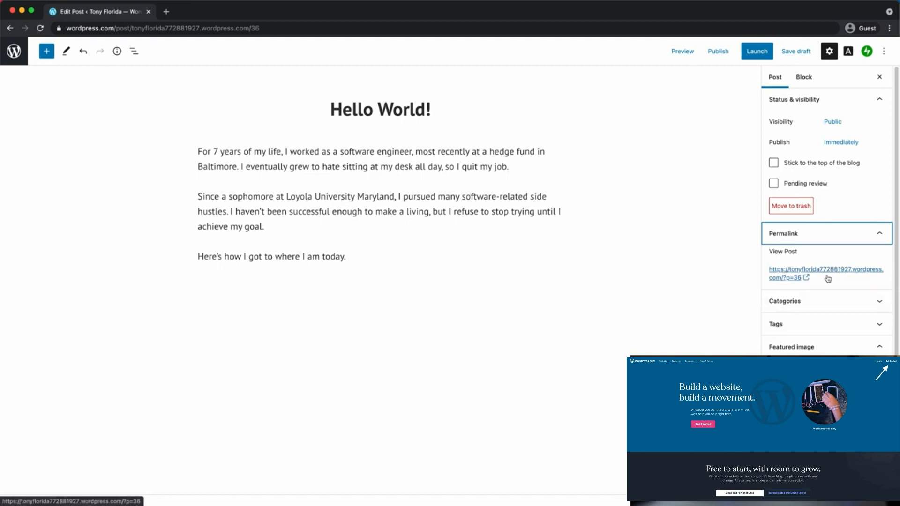
{"action": "left_click", "coordinate": [881, 99]}
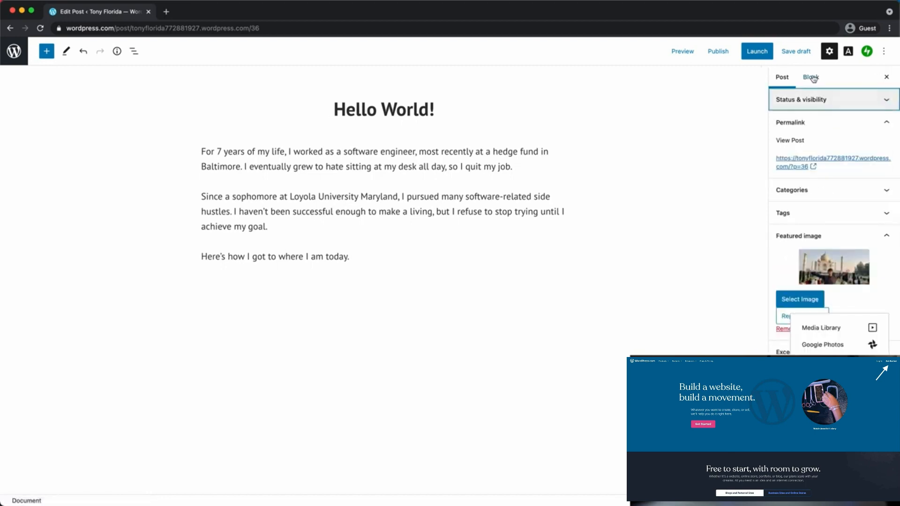
{"action": "left_click", "coordinate": [721, 53]}
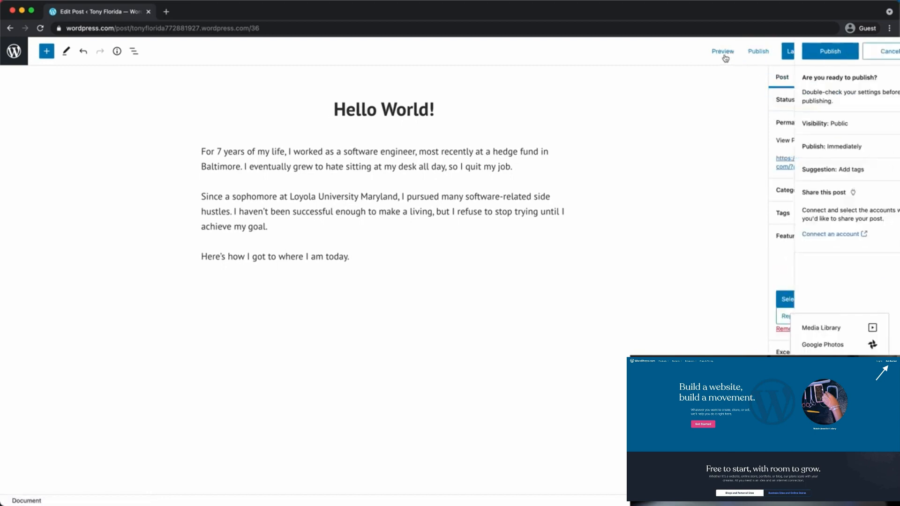
{"action": "left_click", "coordinate": [803, 53]}
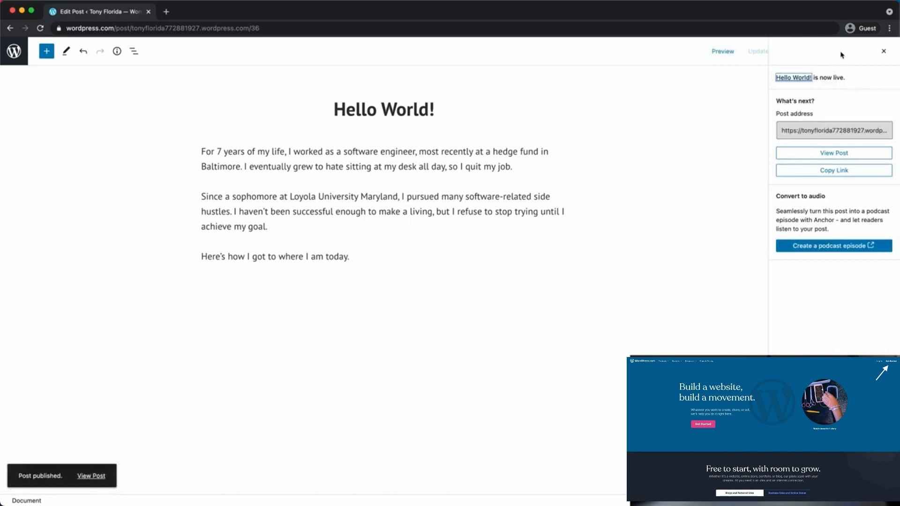
{"action": "left_click", "coordinate": [886, 52]}
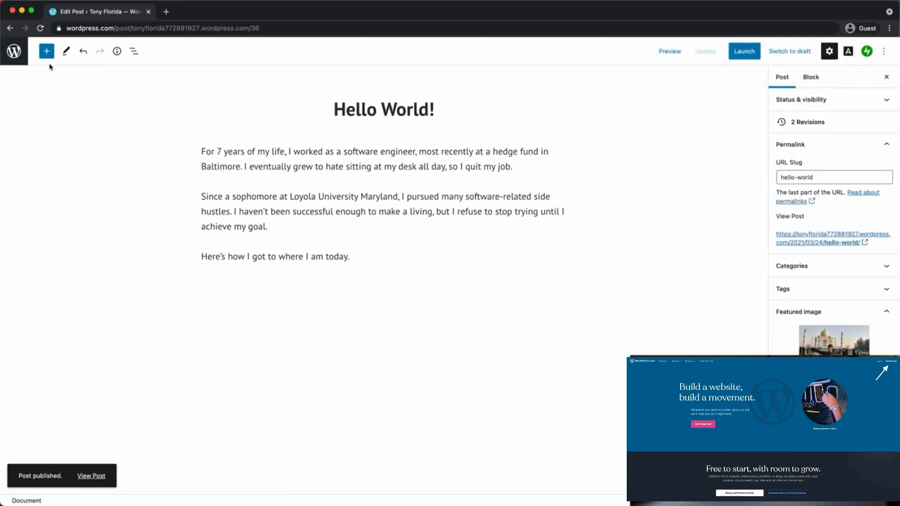
Leave the editor via View Posts and go to the My Home dashboard
{"action": "left_click", "coordinate": [14, 51]}
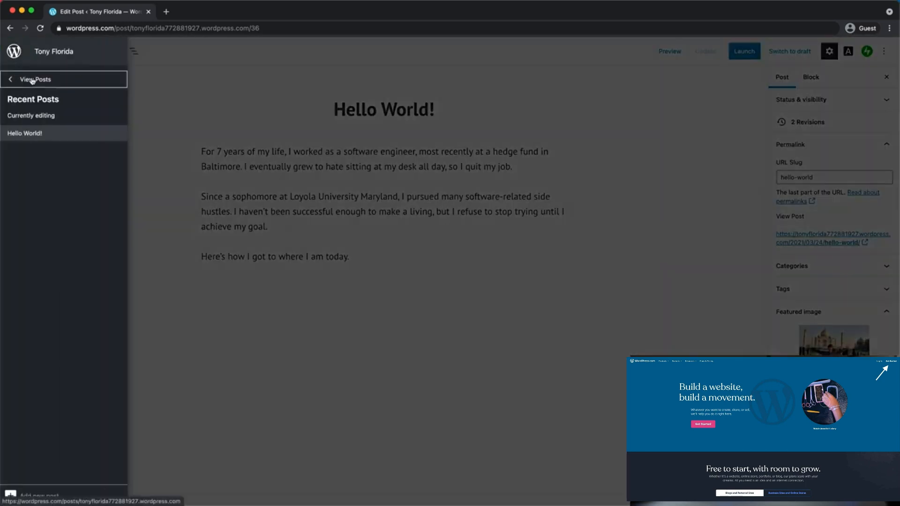
{"action": "left_click", "coordinate": [29, 81]}
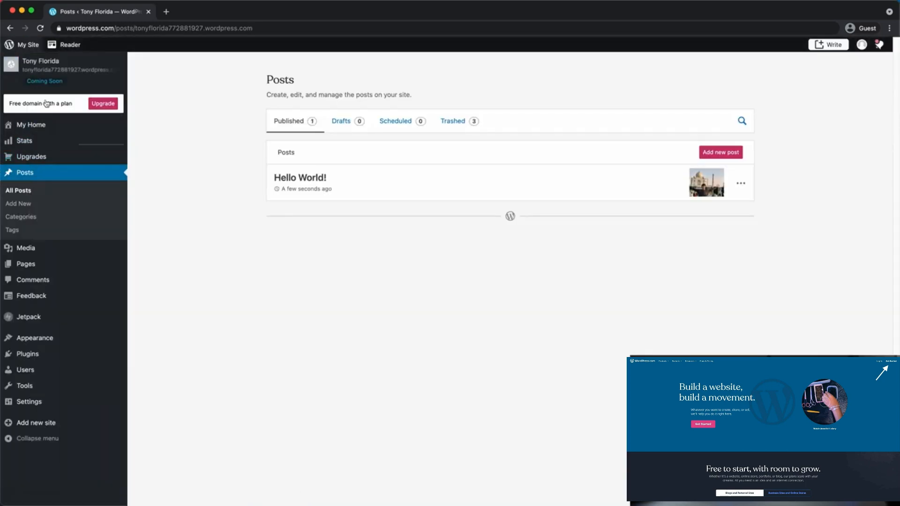
{"action": "left_click", "coordinate": [29, 125]}
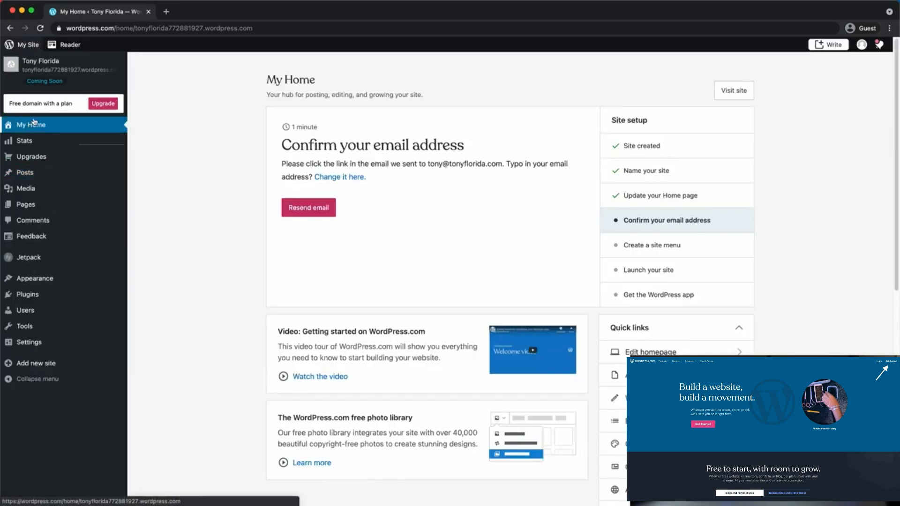
Visit the unlaunched homepage and scroll to the Hello World! post under Latest from the Blog
{"action": "left_click", "coordinate": [734, 91]}
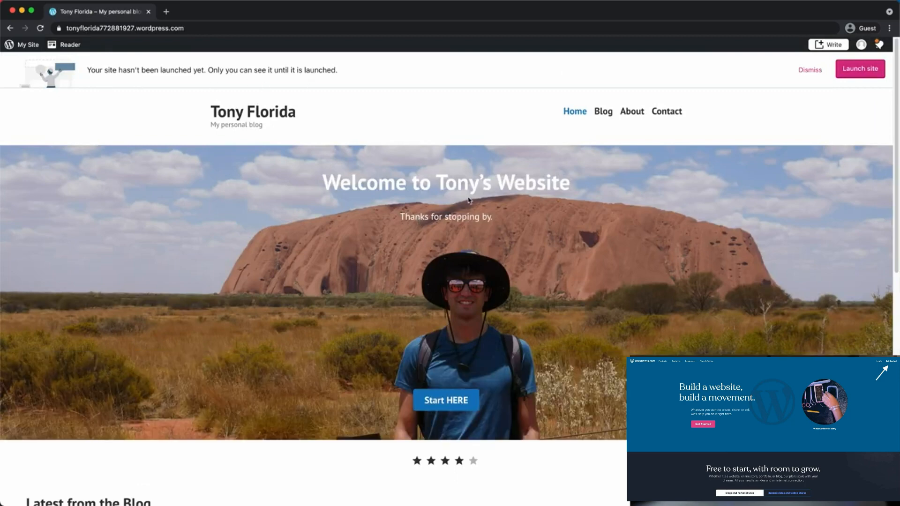
{"action": "scroll", "coordinate": [469, 200], "scroll_direction": "down", "scroll_amount": 1}
{"action": "scroll", "coordinate": [422, 249], "scroll_direction": "down", "scroll_amount": 2}
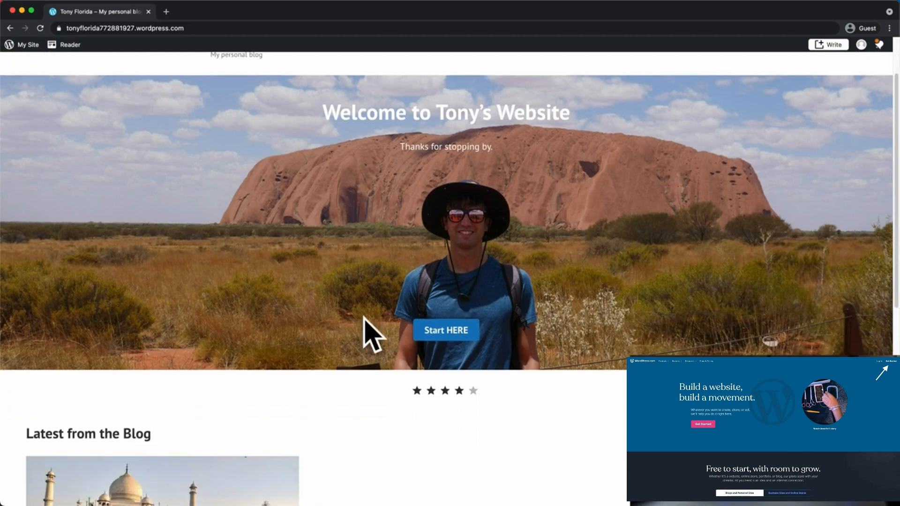
{"action": "scroll", "coordinate": [444, 330], "scroll_direction": "down", "scroll_amount": 4}
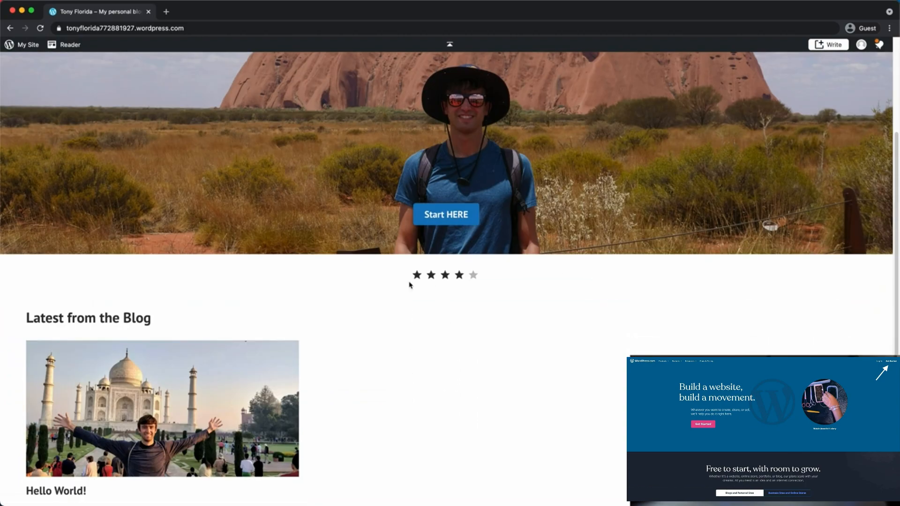
{"action": "scroll", "coordinate": [441, 286], "scroll_direction": "down", "scroll_amount": 3}
{"action": "scroll", "coordinate": [362, 284], "scroll_direction": "down", "scroll_amount": 2}
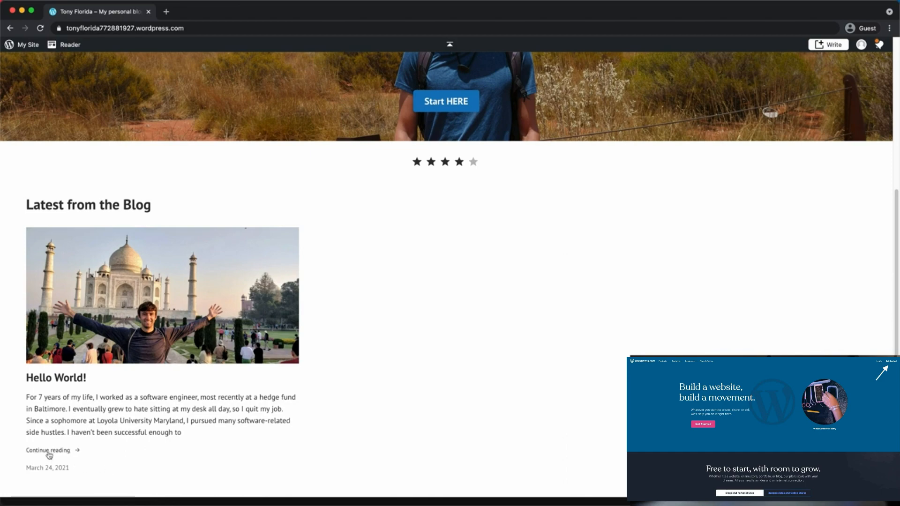
{"action": "scroll", "coordinate": [196, 364], "scroll_direction": "up", "scroll_amount": 10}
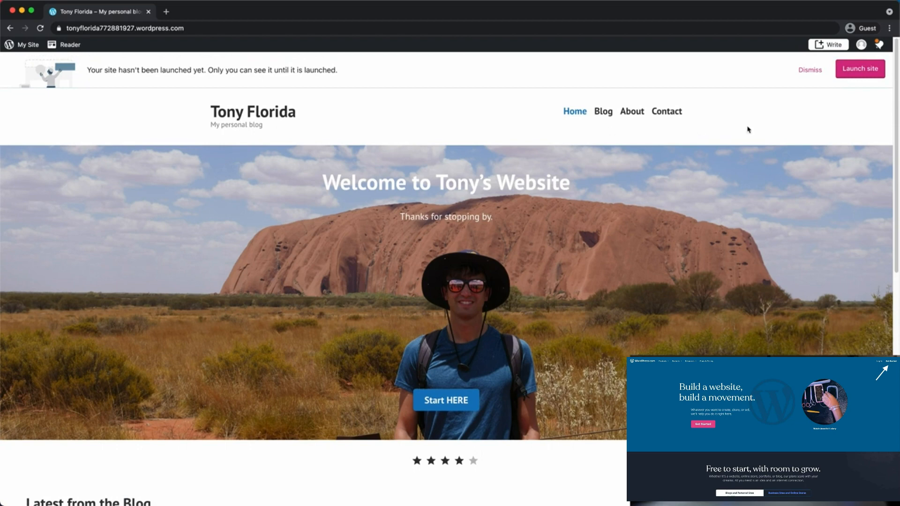
Launch the site with Skip Purchase, 'start with a free site', and the free wordpress.com address
{"action": "left_click", "coordinate": [869, 73]}
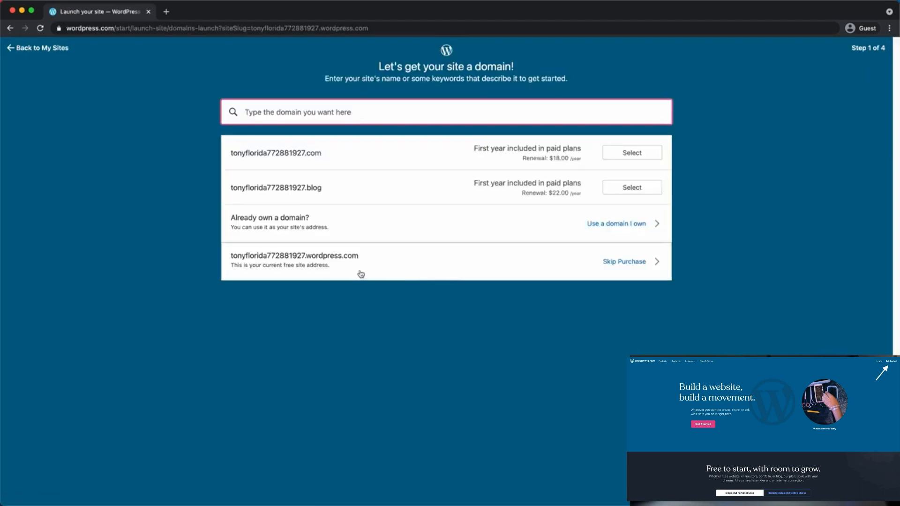
{"action": "left_click", "coordinate": [628, 263]}
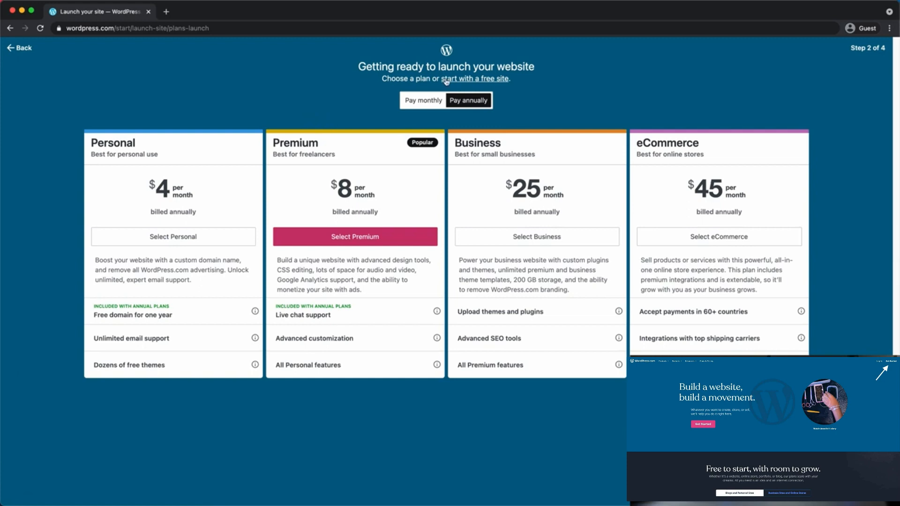
{"action": "left_click", "coordinate": [486, 82]}
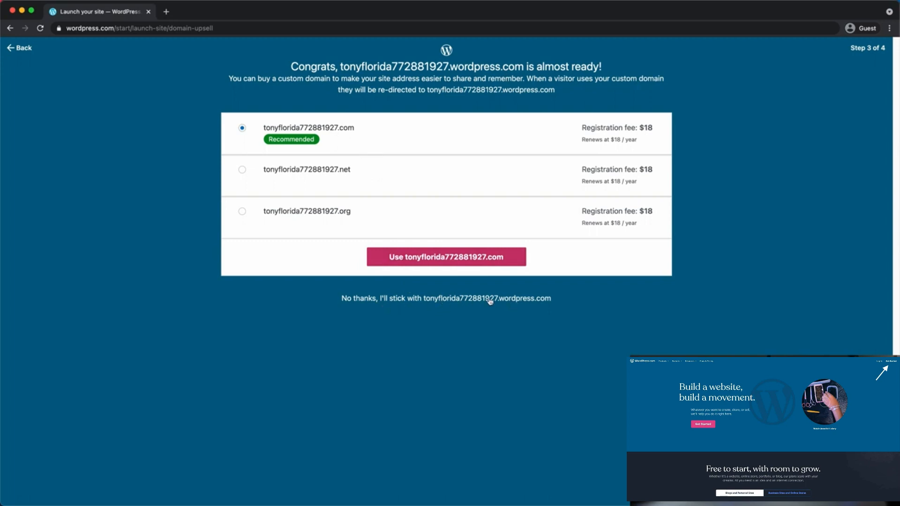
{"action": "left_click", "coordinate": [466, 300]}
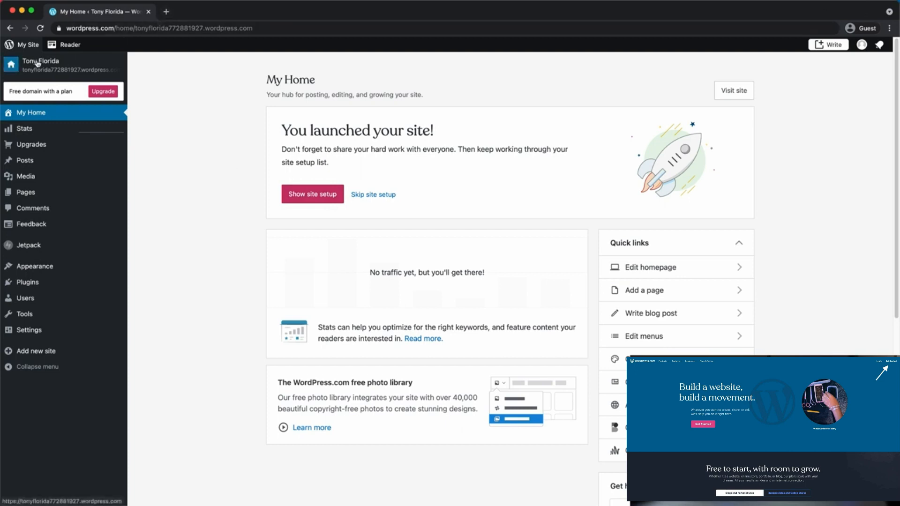
Review the launched homepage, then open the Pages list showing Blog, Contact, About and Home
{"action": "left_click", "coordinate": [716, 89]}
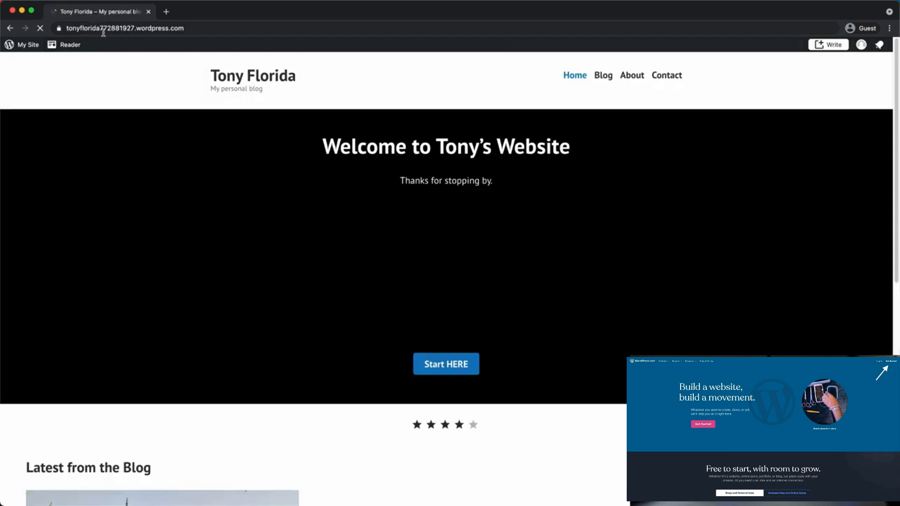
{"action": "left_click_drag", "start_coordinate": [103, 31], "coordinate": [137, 29]}
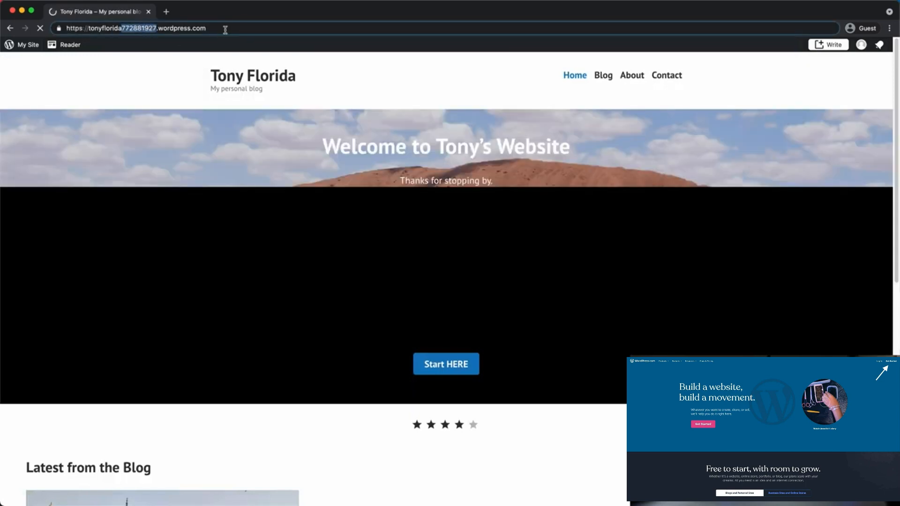
{"action": "scroll", "coordinate": [346, 274], "scroll_direction": "down", "scroll_amount": 5}
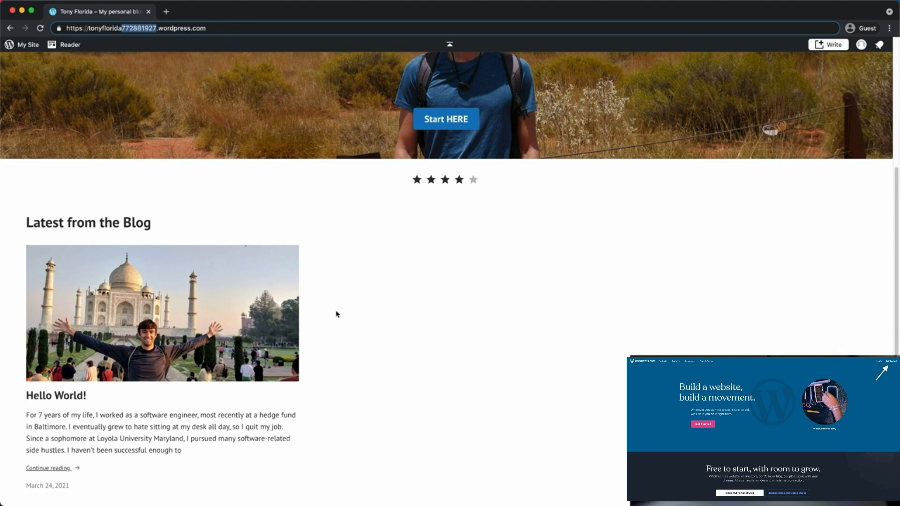
{"action": "scroll", "coordinate": [439, 247], "scroll_direction": "up", "scroll_amount": 4}
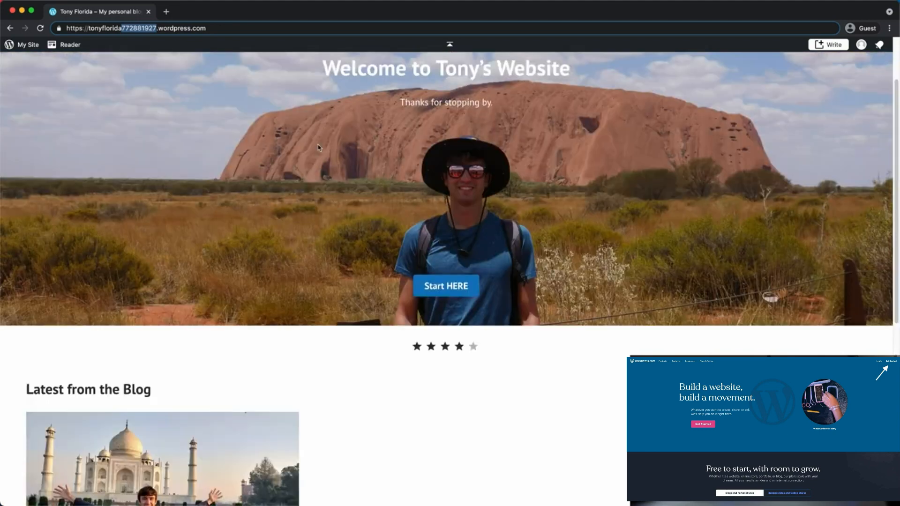
{"action": "left_click", "coordinate": [27, 45]}
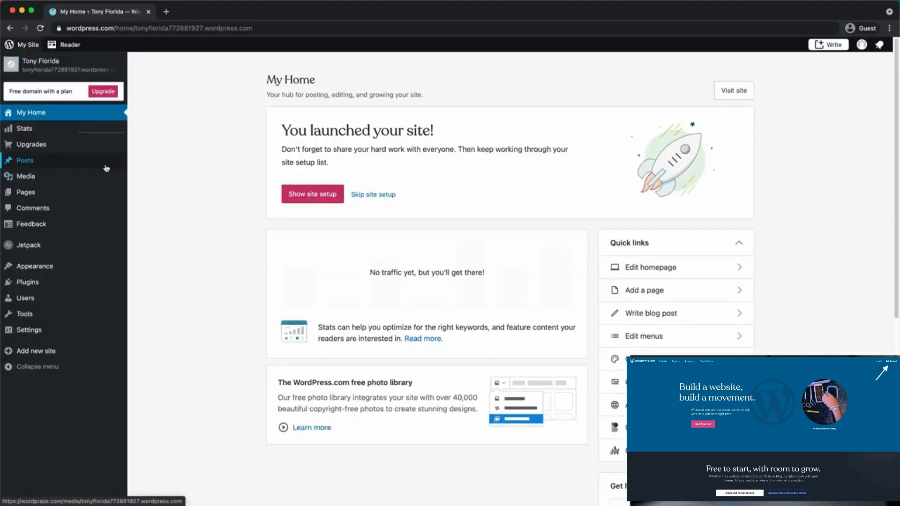
{"action": "left_click", "coordinate": [70, 192]}
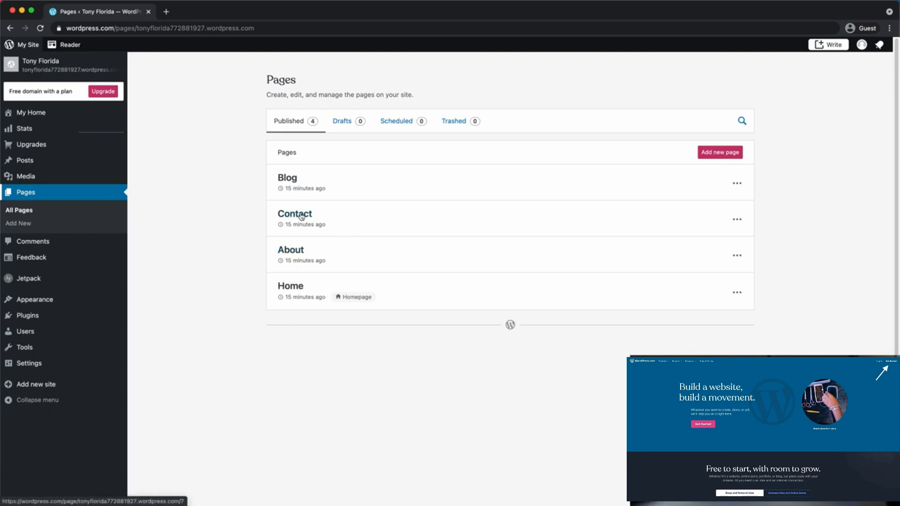
Replace the About page's round portrait with the uploaded tony-florida-headshot-300.jpg
{"action": "left_click", "coordinate": [292, 256]}
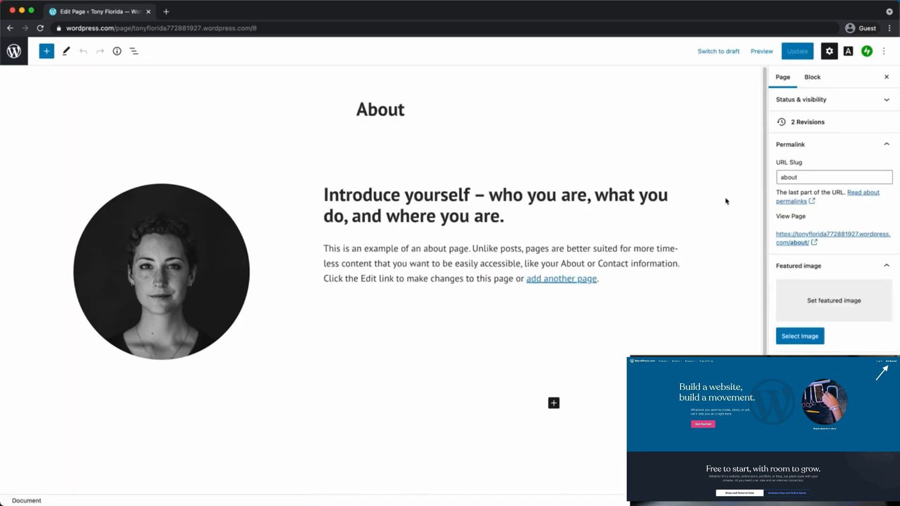
{"action": "left_click", "coordinate": [170, 279]}
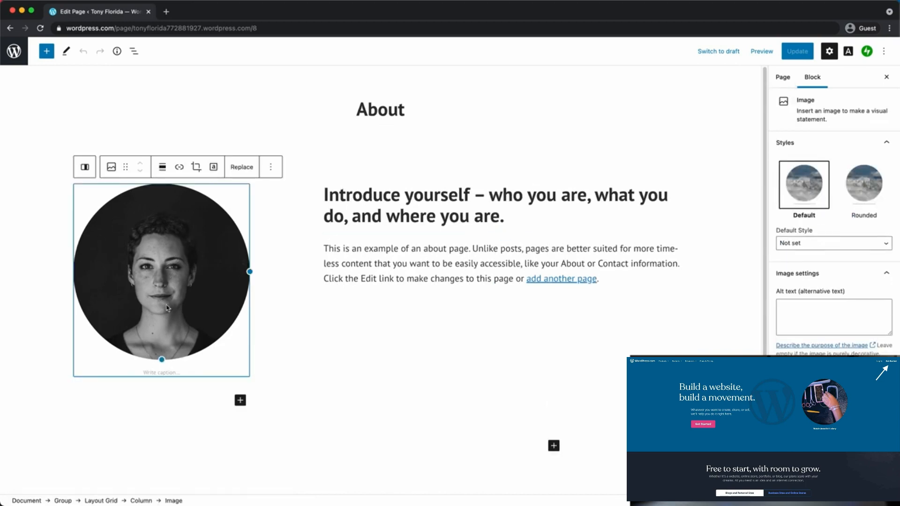
{"action": "left_click", "coordinate": [241, 168]}
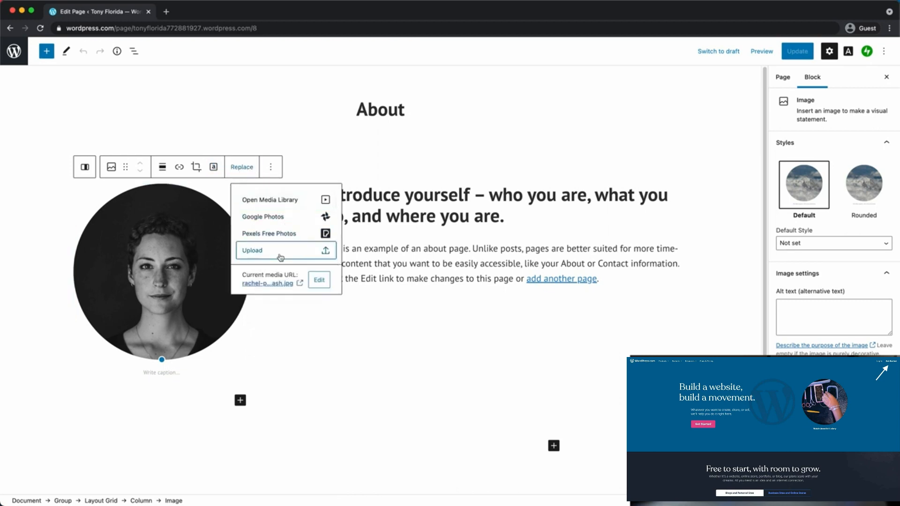
{"action": "left_click", "coordinate": [280, 250]}
{"action": "left_click", "coordinate": [255, 216]}
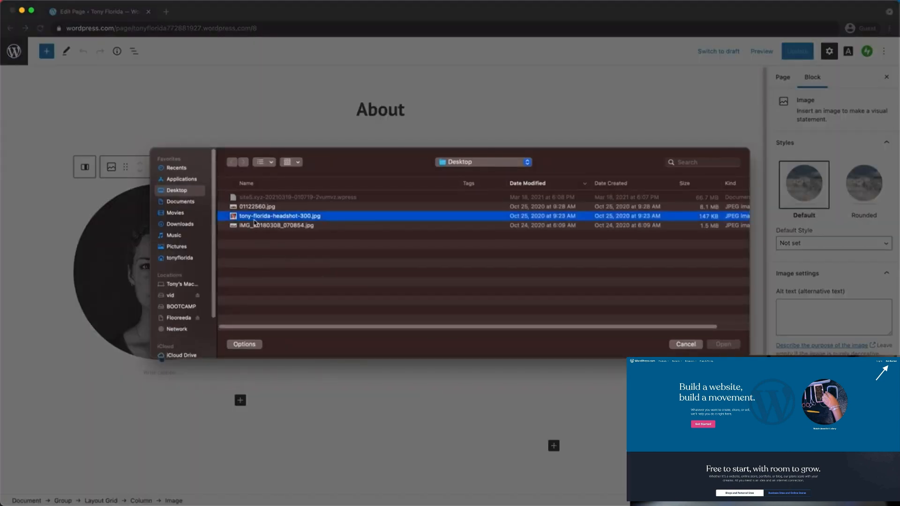
{"action": "left_click", "coordinate": [726, 345]}
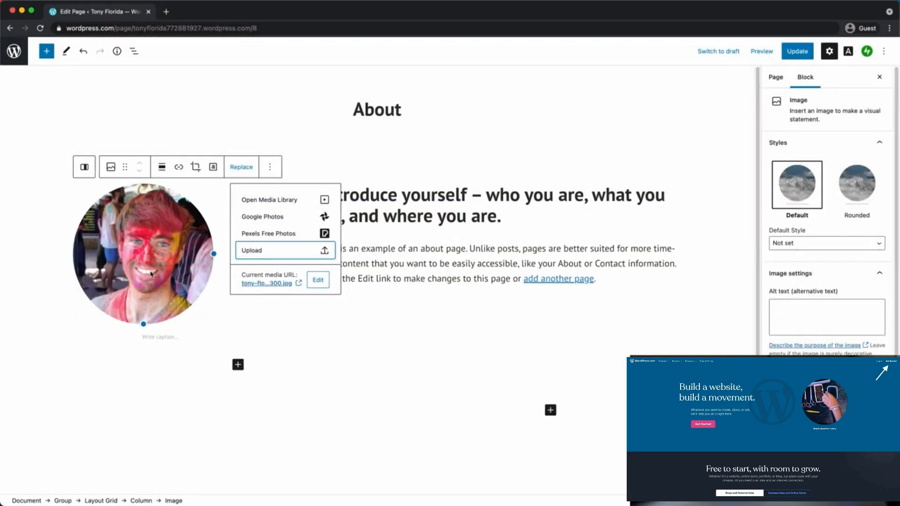
Change the About page heading to "Hey I'm Tony."
{"action": "double_click", "coordinate": [344, 192]}
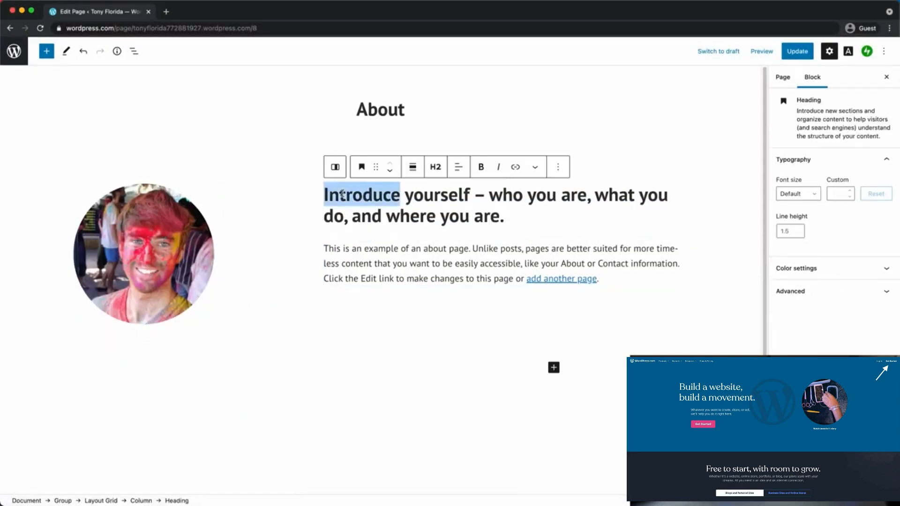
{"action": "left_click_drag", "start_coordinate": [343, 193], "coordinate": [487, 220]}
{"action": "type", "text": "He"}
{"action": "key", "text": "BackSpace"}
{"action": "type", "text": "ey I'm Tony."}
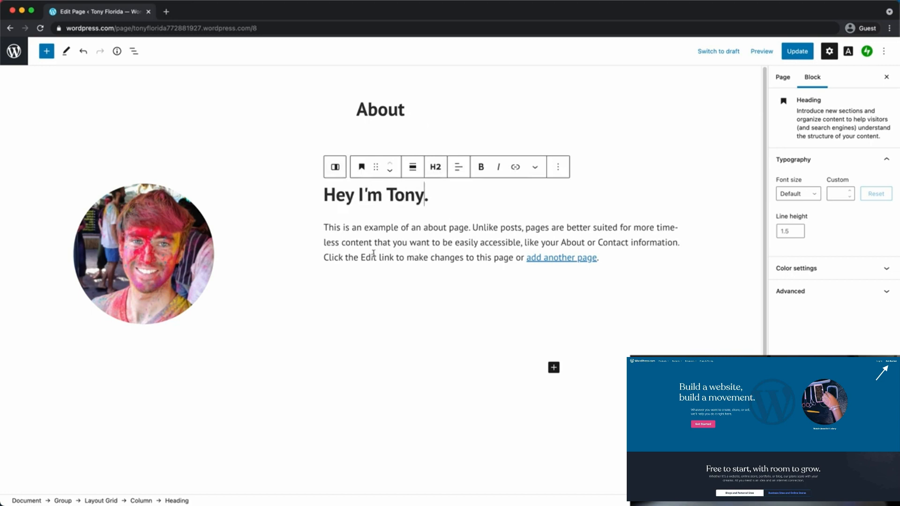
Save the updated About page with Update and open its preview
{"action": "left_click_drag", "start_coordinate": [325, 227], "coordinate": [645, 257]}
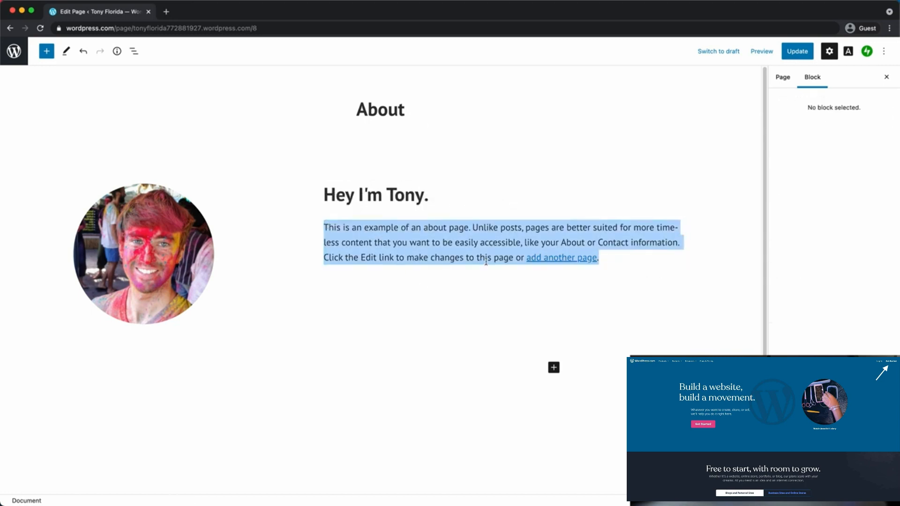
{"action": "left_click", "coordinate": [554, 368]}
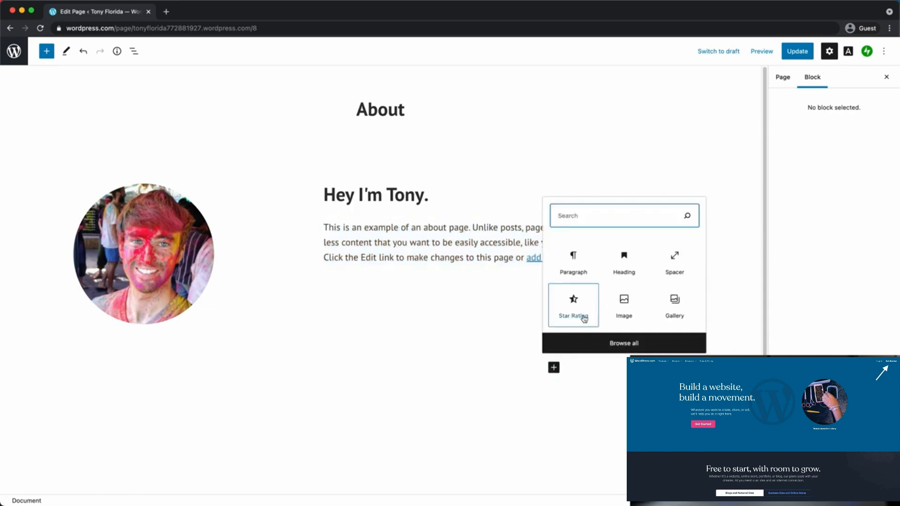
{"action": "left_click", "coordinate": [446, 315]}
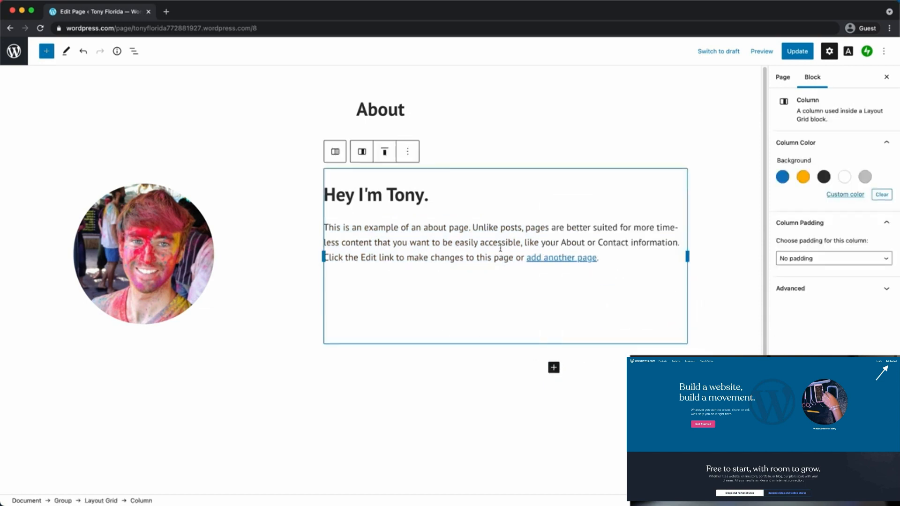
{"action": "left_click", "coordinate": [802, 58]}
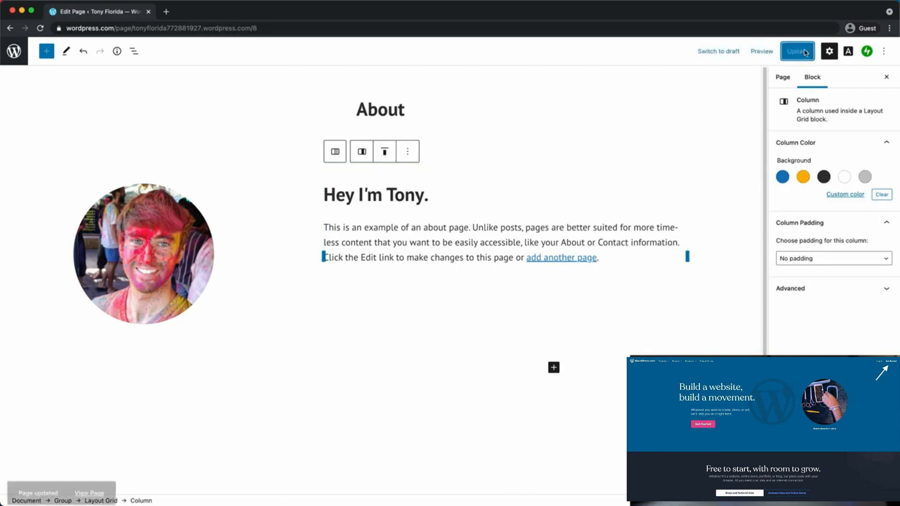
{"action": "left_click", "coordinate": [762, 53]}
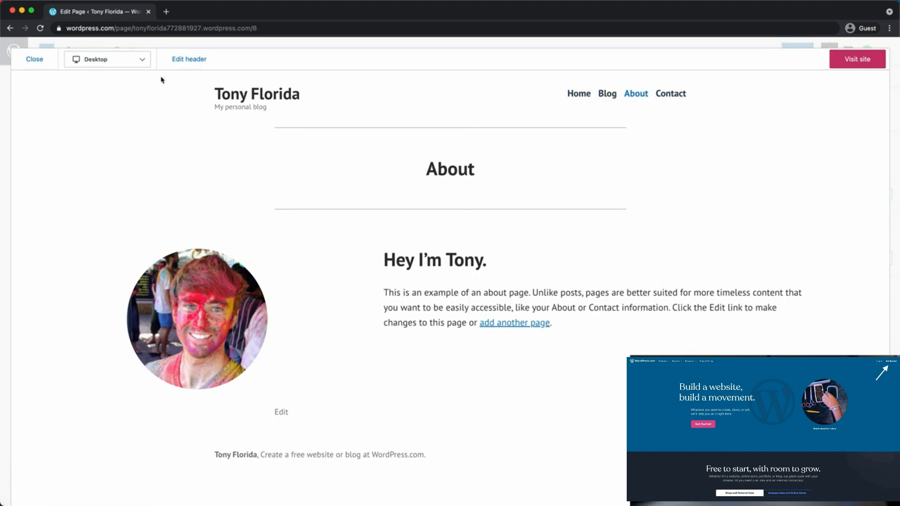
Preview the About page at Tablet and Phone sizes, then return to the editor's navigation panel
{"action": "left_click", "coordinate": [147, 66]}
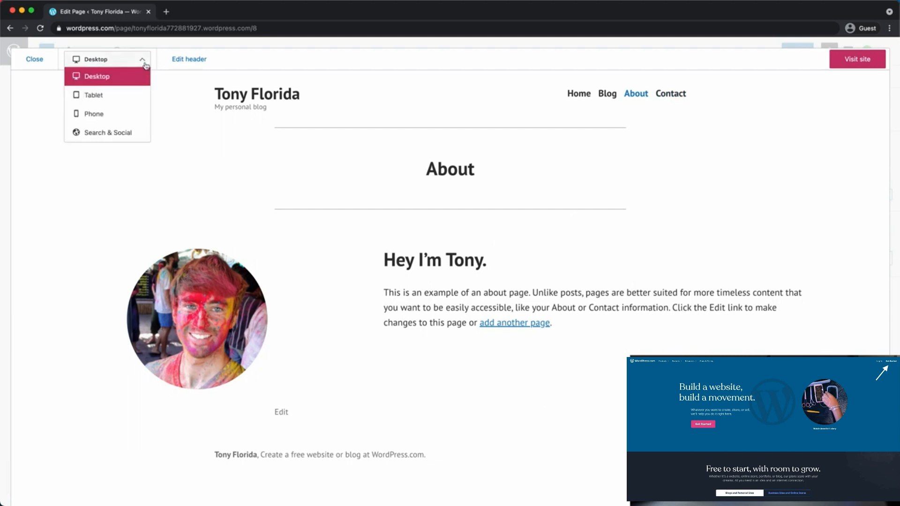
{"action": "left_click", "coordinate": [134, 97]}
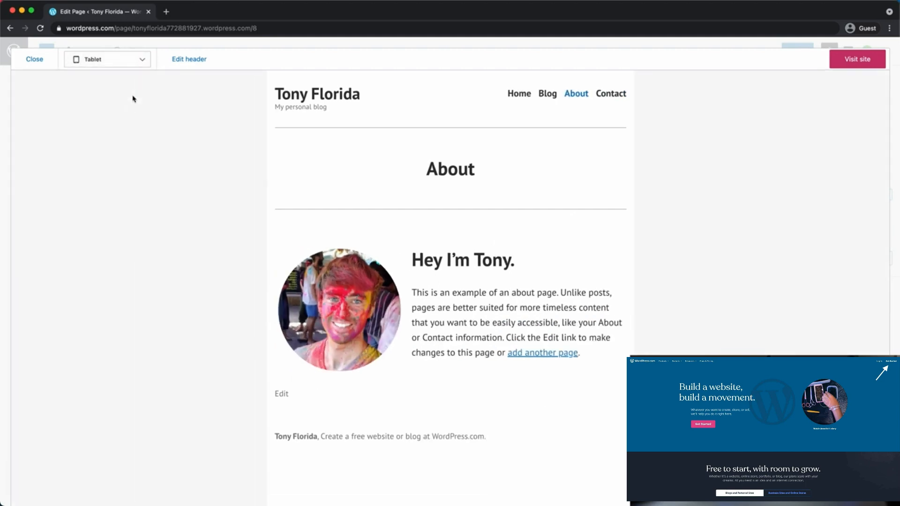
{"action": "left_click", "coordinate": [125, 62]}
{"action": "left_click", "coordinate": [114, 114]}
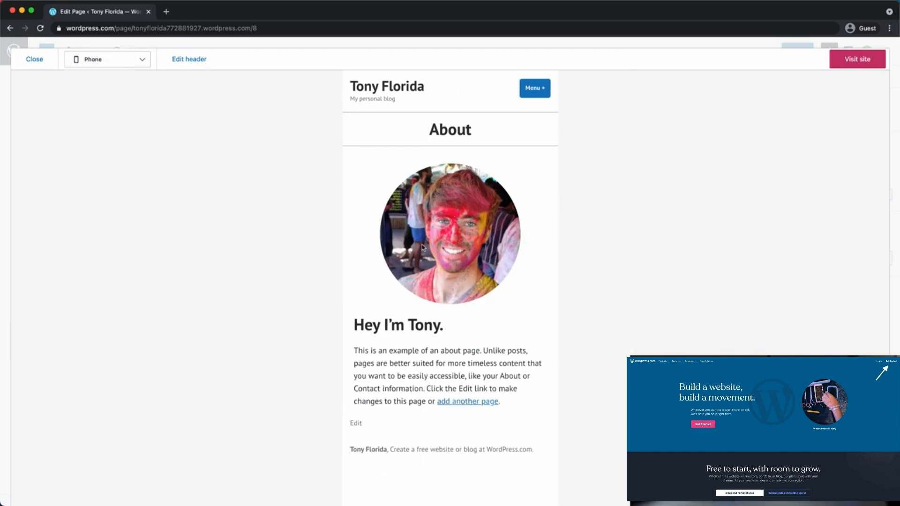
{"action": "left_click", "coordinate": [42, 59]}
{"action": "left_click", "coordinate": [12, 56]}
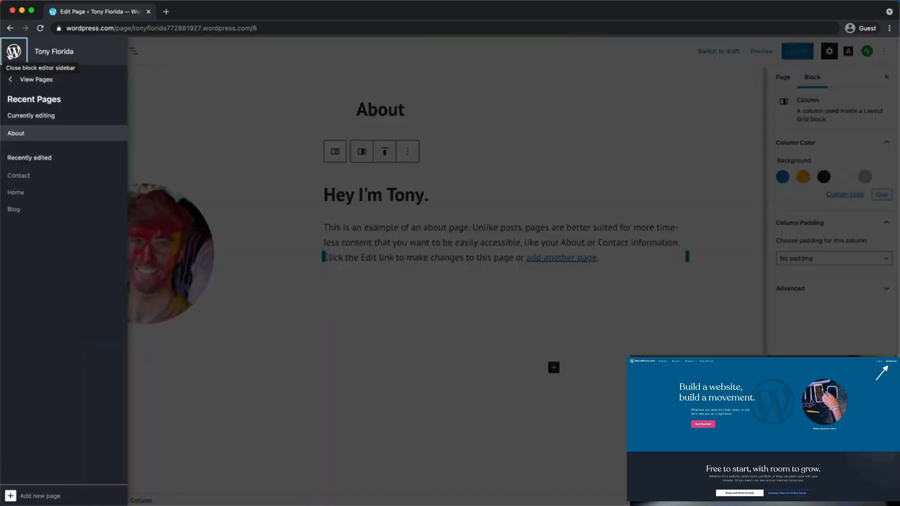
Review Settings > Reading, with the static Home page as homepage, then visit the live site
{"action": "left_click", "coordinate": [36, 81]}
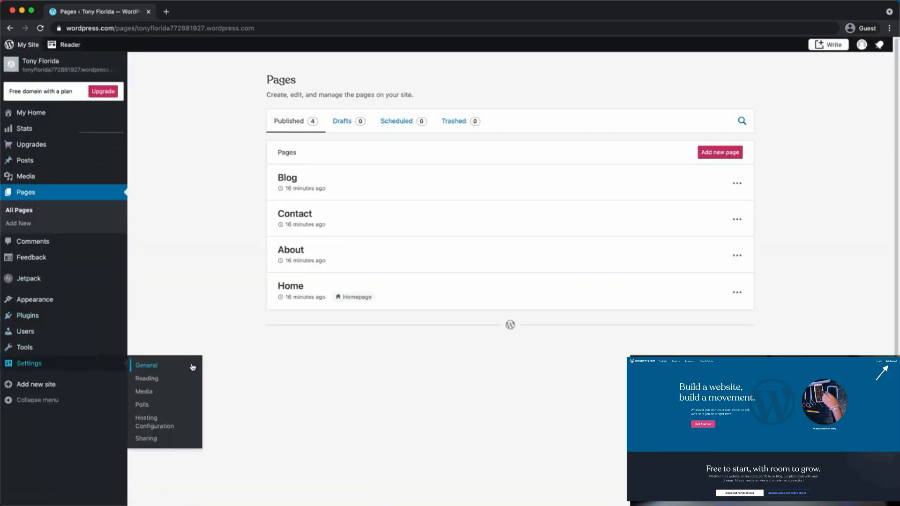
{"action": "mouse_move", "coordinate": [126, 345]}
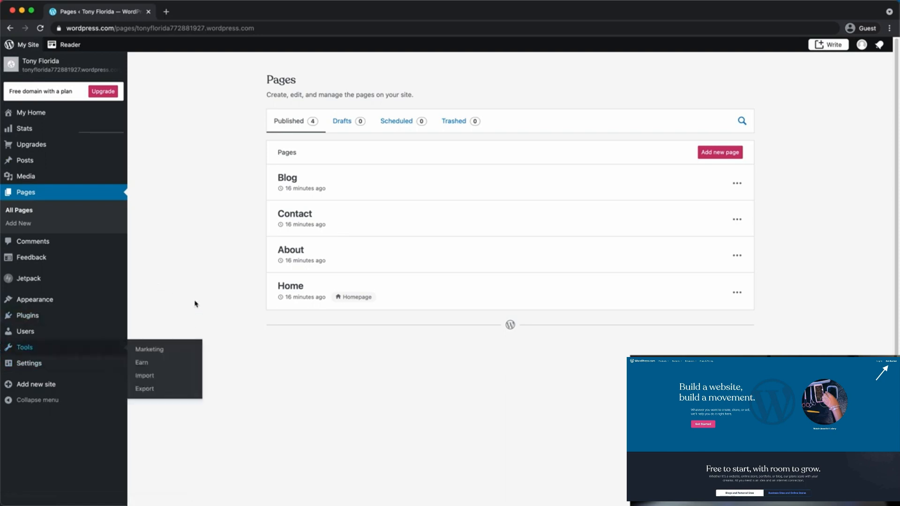
{"action": "mouse_move", "coordinate": [107, 361]}
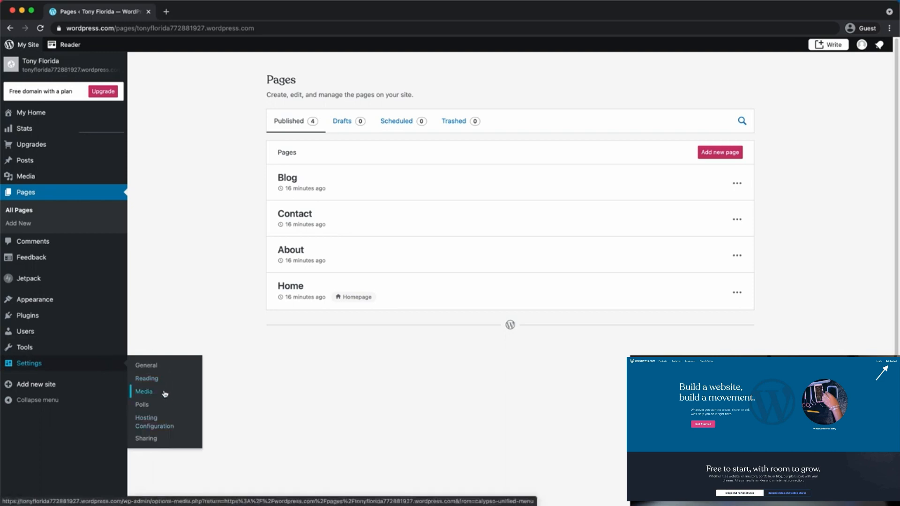
{"action": "mouse_move", "coordinate": [73, 353]}
{"action": "mouse_move", "coordinate": [77, 371]}
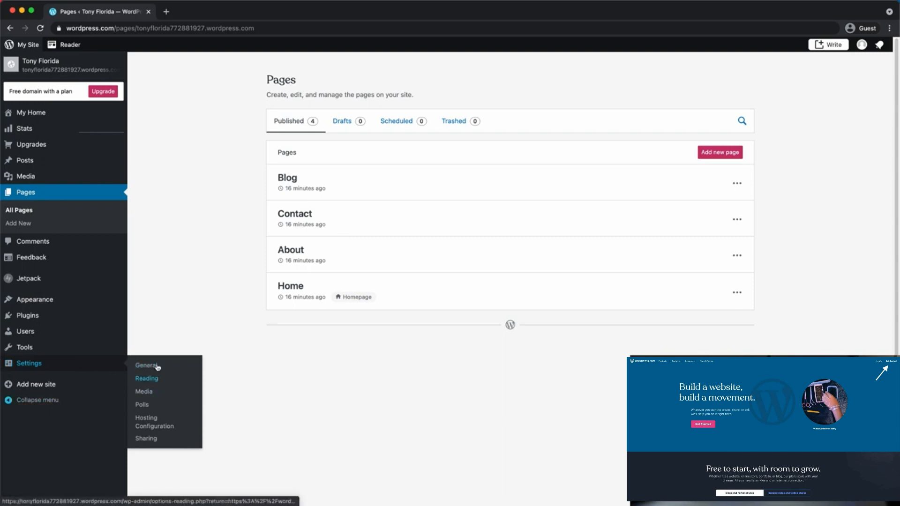
{"action": "left_click", "coordinate": [179, 379]}
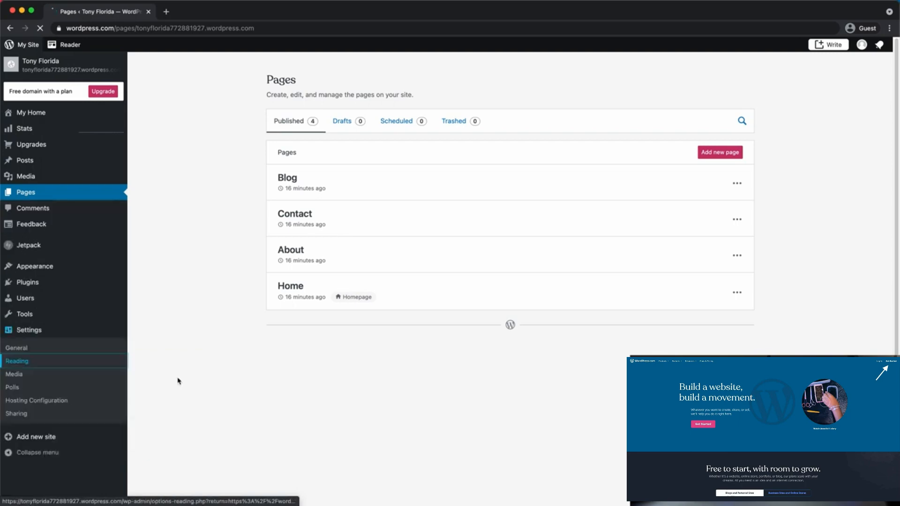
{"action": "scroll", "coordinate": [173, 376], "scroll_direction": "down", "scroll_amount": 10}
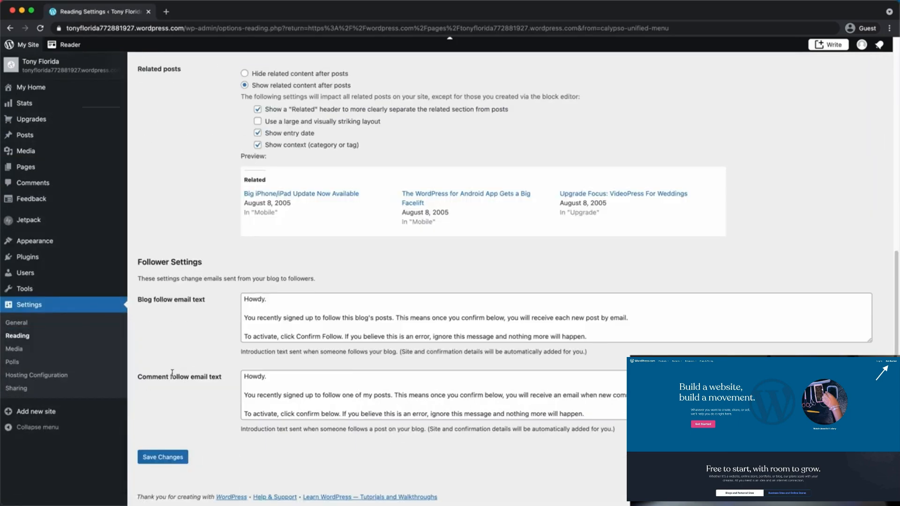
{"action": "scroll", "coordinate": [173, 373], "scroll_direction": "up", "scroll_amount": 10}
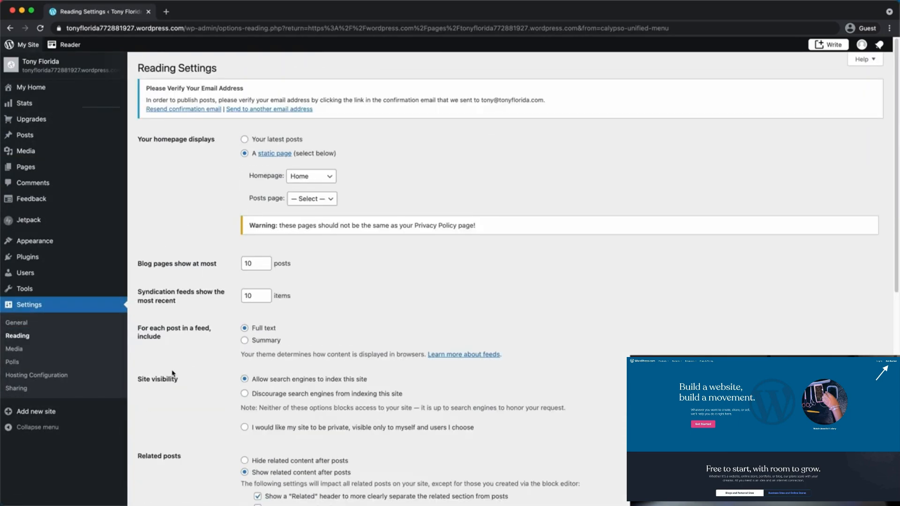
{"action": "left_click", "coordinate": [45, 61]}
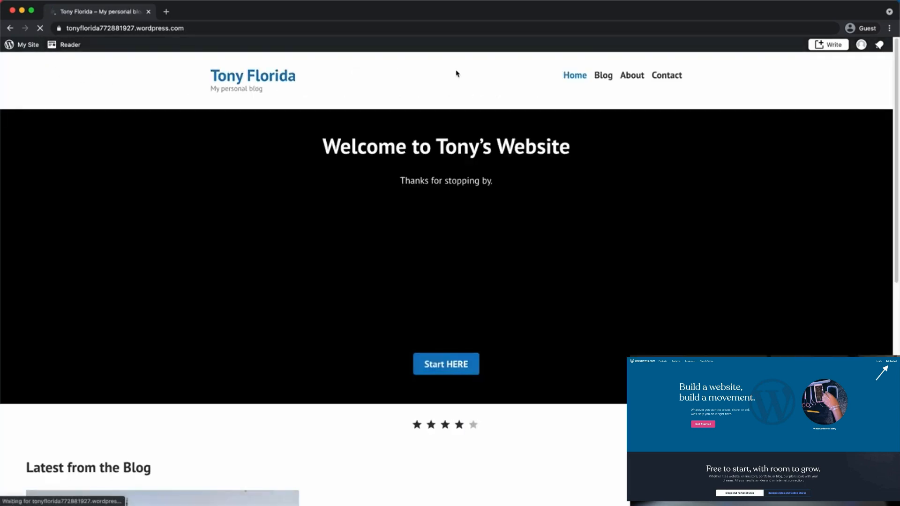
Open the Hello World! post, inspect its hello-world slug in the address, then return to My Home
{"action": "scroll", "coordinate": [86, 452], "scroll_direction": "down", "scroll_amount": 9}
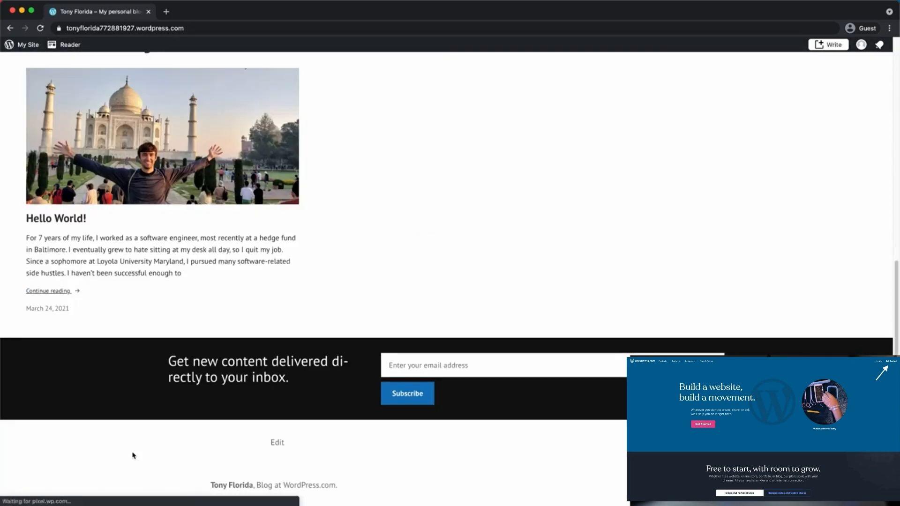
{"action": "left_click", "coordinate": [80, 224]}
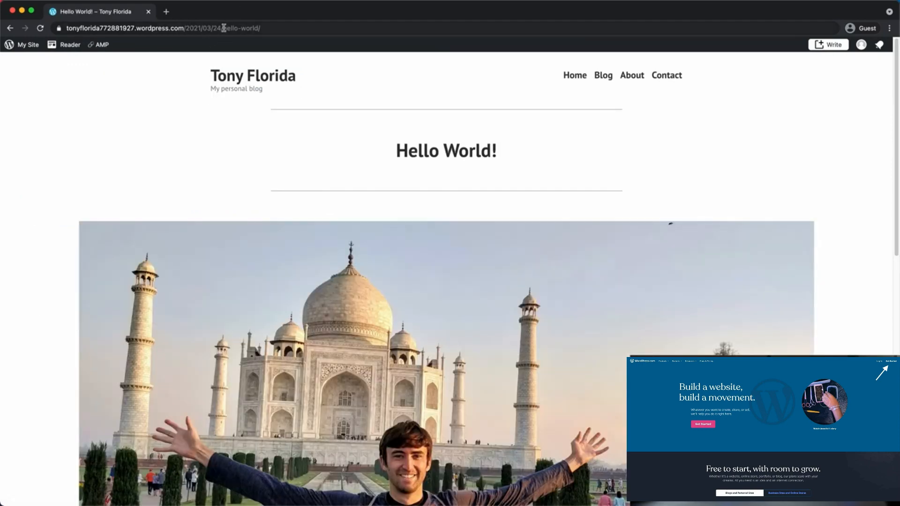
{"action": "left_click_drag", "start_coordinate": [224, 28], "coordinate": [268, 33]}
{"action": "left_click", "coordinate": [207, 29]}
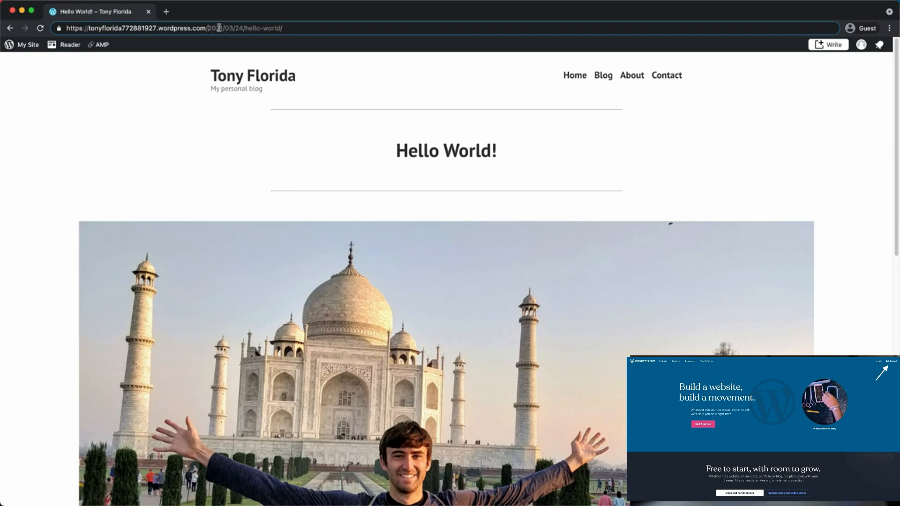
{"action": "left_click_drag", "start_coordinate": [248, 29], "coordinate": [284, 29]}
{"action": "left_click_drag", "start_coordinate": [395, 146], "coordinate": [500, 147]}
{"action": "left_click_drag", "start_coordinate": [223, 28], "coordinate": [290, 29]}
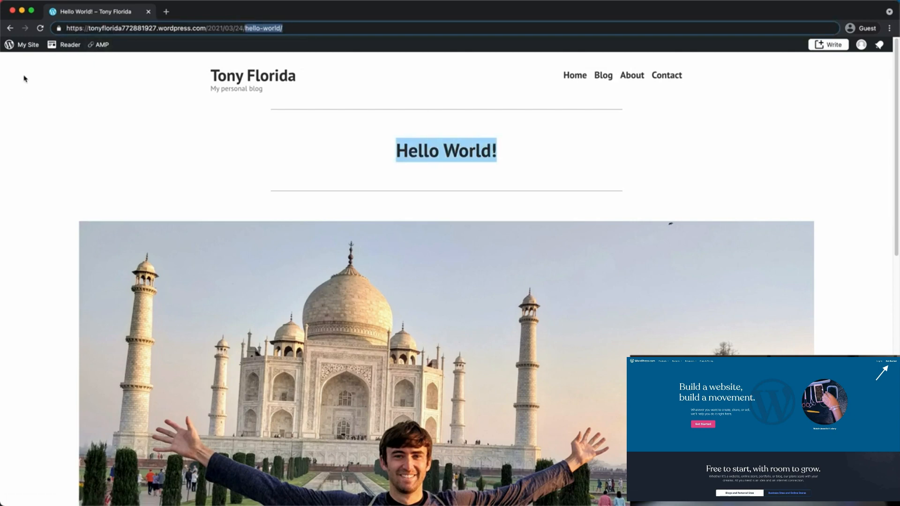
{"action": "left_click", "coordinate": [31, 47]}
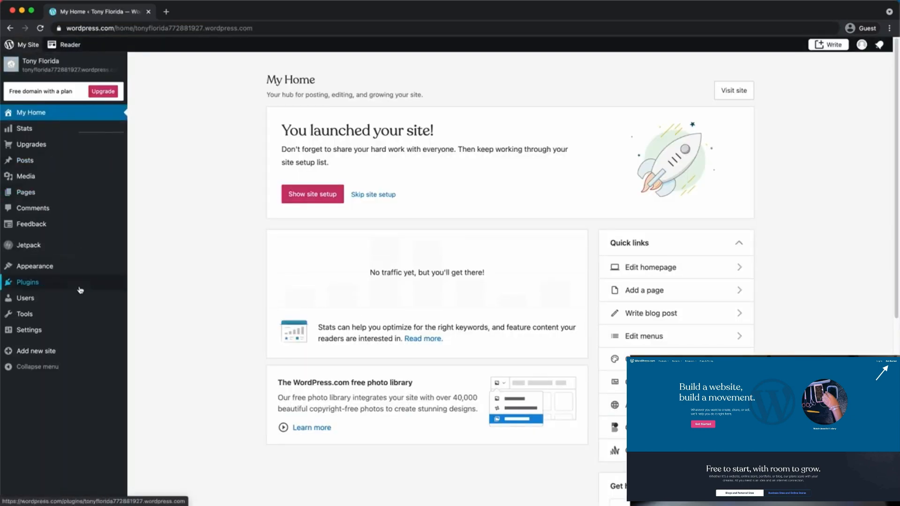
{"action": "left_click", "coordinate": [81, 288]}
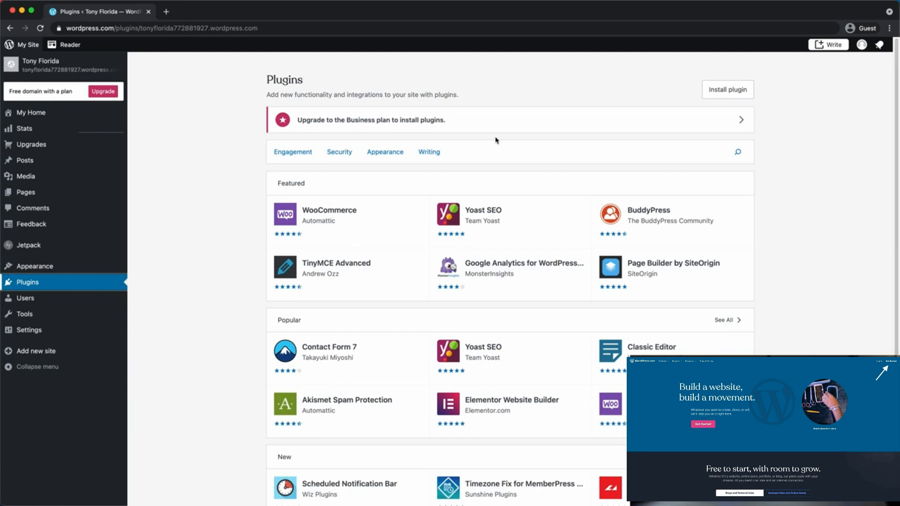
{"action": "scroll", "coordinate": [400, 322], "scroll_direction": "down", "scroll_amount": 1}
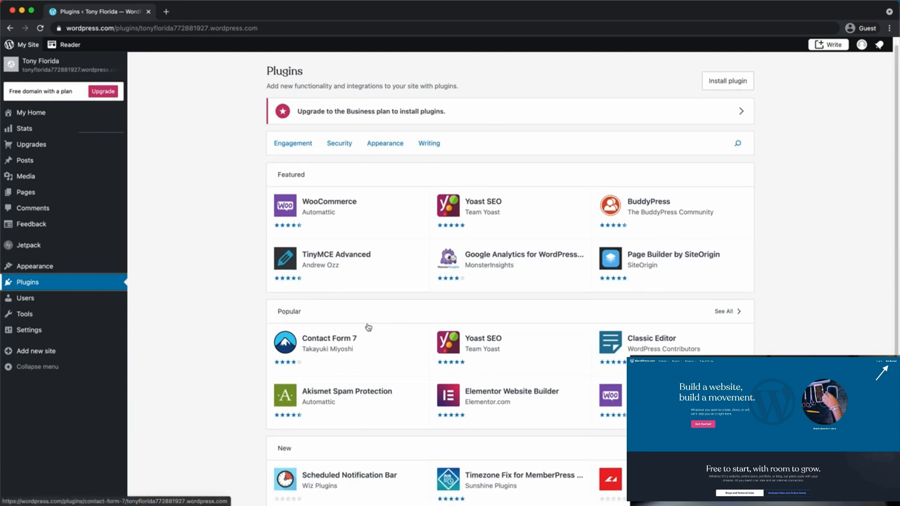
{"action": "scroll", "coordinate": [347, 331], "scroll_direction": "down", "scroll_amount": 1}
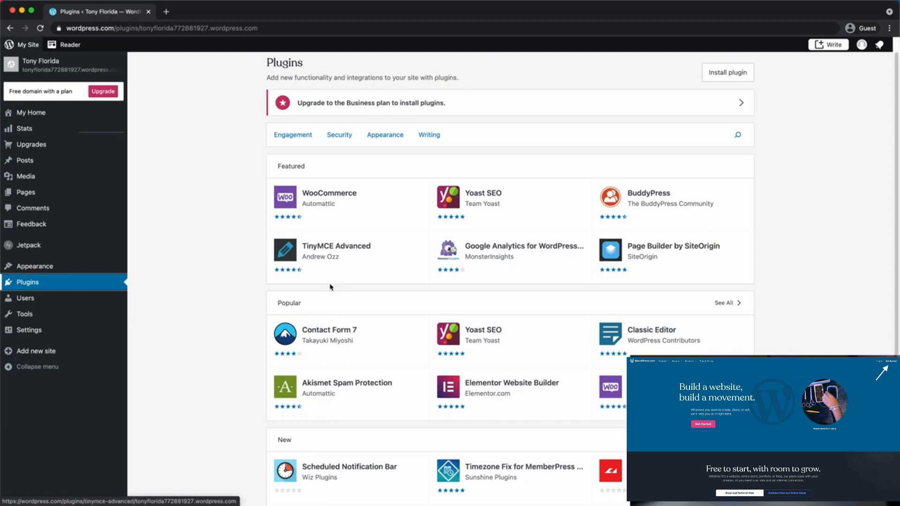
{"action": "scroll", "coordinate": [375, 295], "scroll_direction": "down", "scroll_amount": 1}
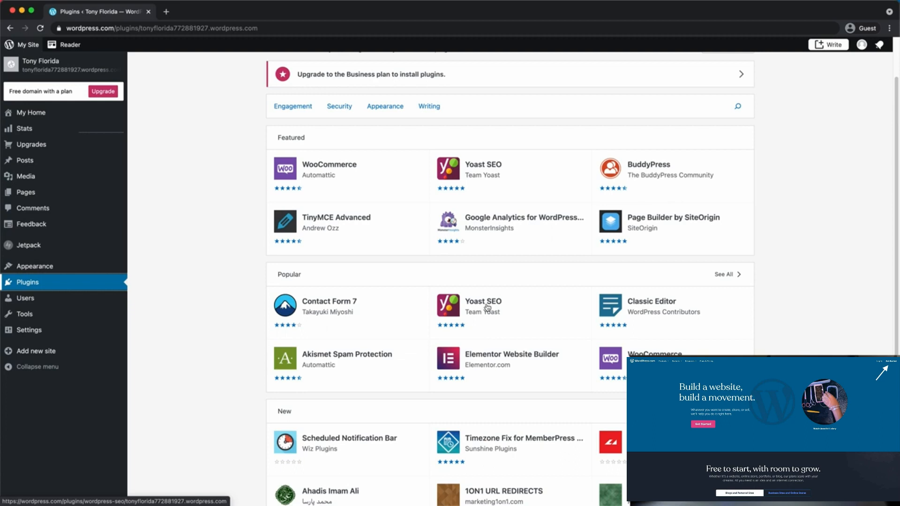
{"action": "scroll", "coordinate": [518, 299], "scroll_direction": "down", "scroll_amount": 2}
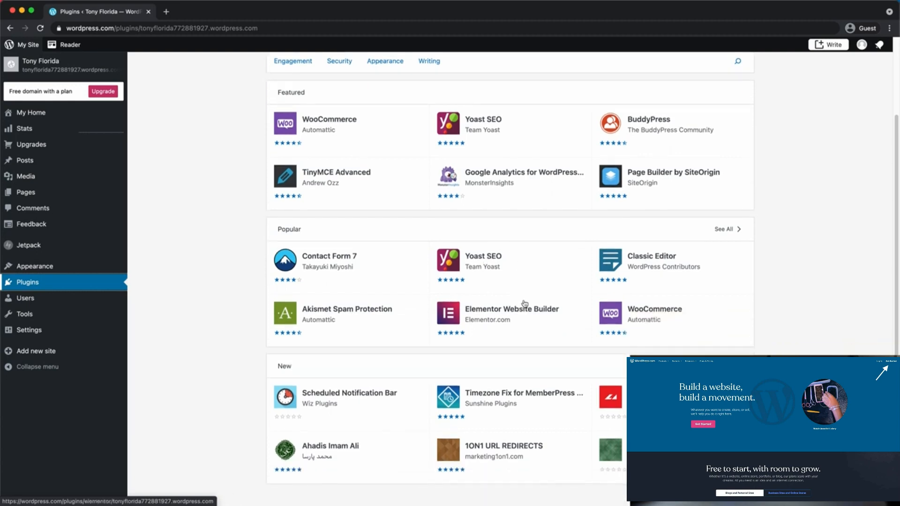
{"action": "scroll", "coordinate": [525, 313], "scroll_direction": "up", "scroll_amount": 4}
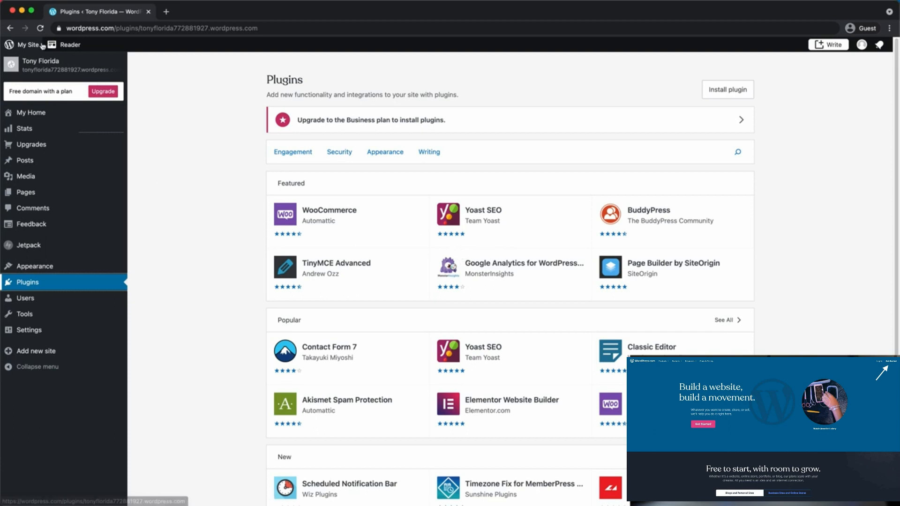
Visit the live Tony Florida homepage, scroll through it, and return to My Home
{"action": "left_click", "coordinate": [30, 57]}
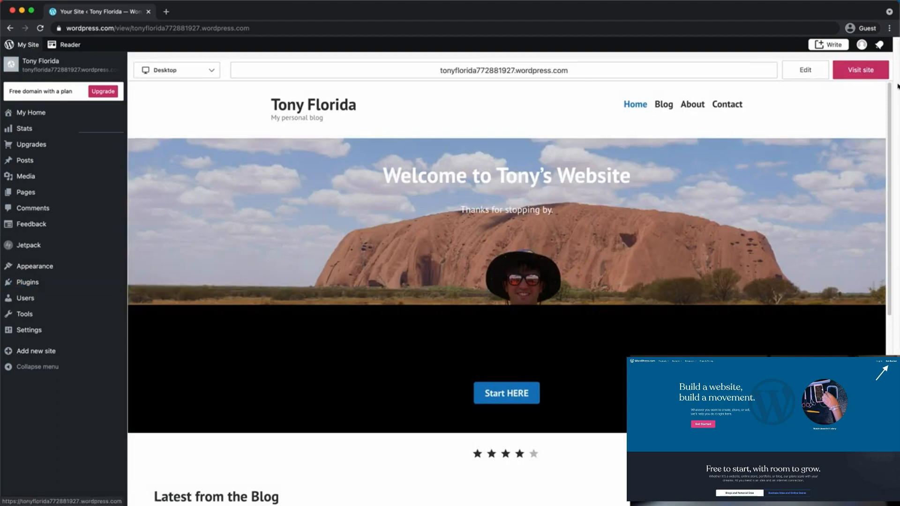
{"action": "left_click", "coordinate": [861, 70]}
{"action": "scroll", "coordinate": [772, 211], "scroll_direction": "down", "scroll_amount": 9}
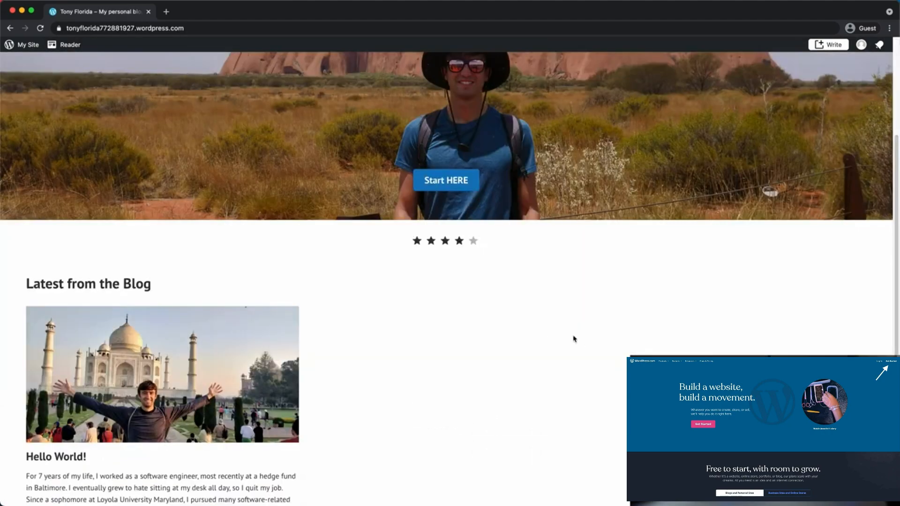
{"action": "scroll", "coordinate": [612, 317], "scroll_direction": "up", "scroll_amount": 10}
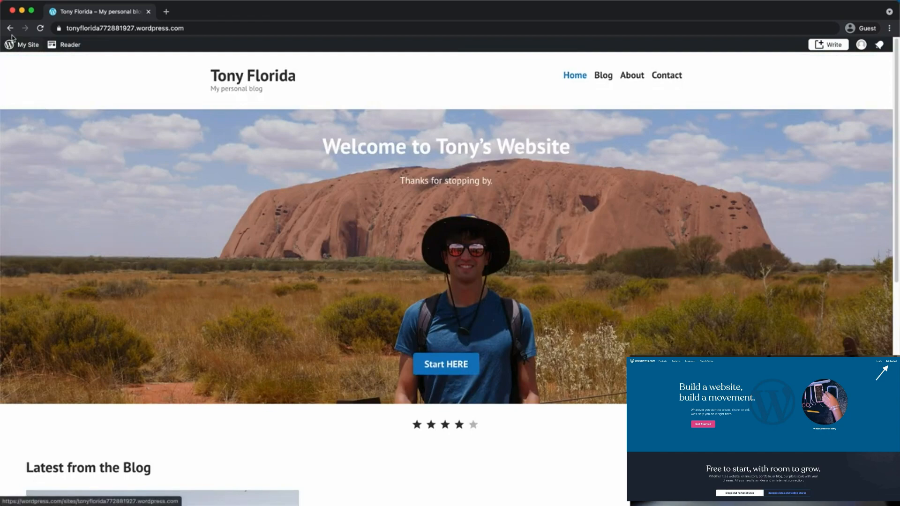
{"action": "scroll", "coordinate": [297, 276], "scroll_direction": "down", "scroll_amount": 1}
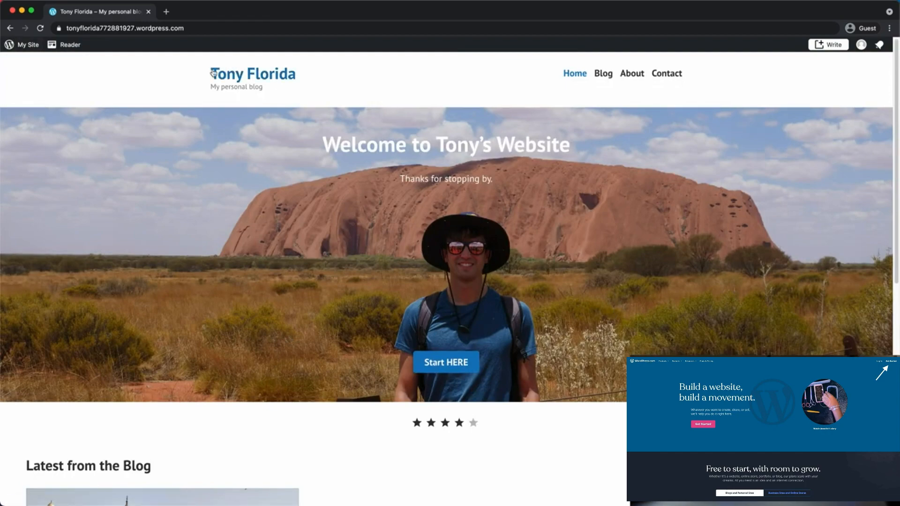
{"action": "scroll", "coordinate": [388, 357], "scroll_direction": "down", "scroll_amount": 8}
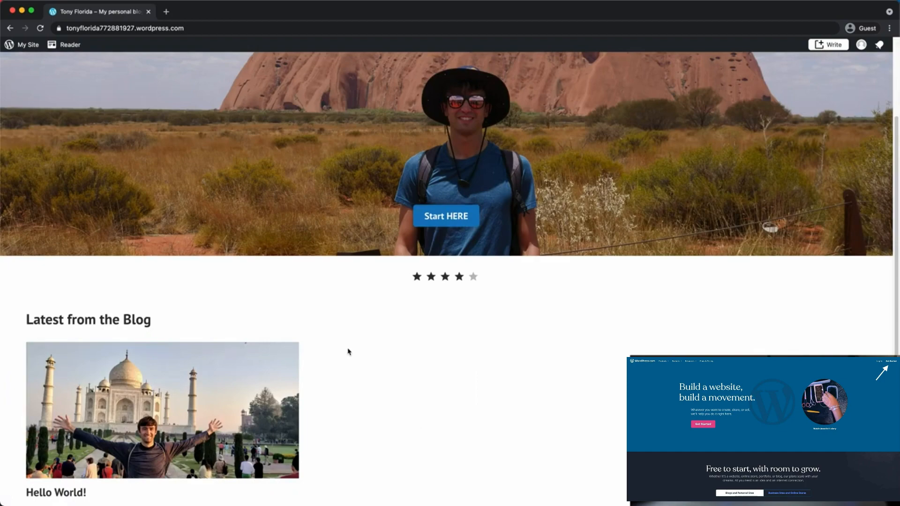
{"action": "scroll", "coordinate": [450, 352], "scroll_direction": "up", "scroll_amount": 8}
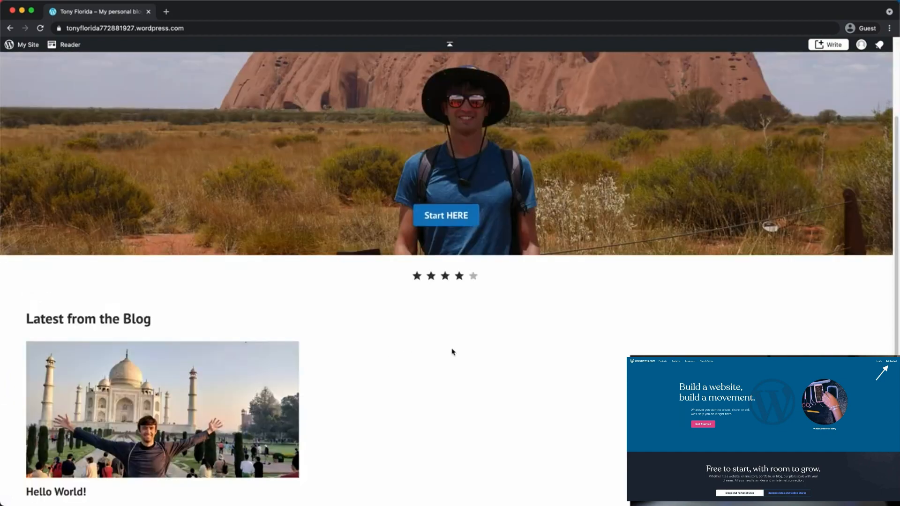
{"action": "left_click", "coordinate": [29, 45]}
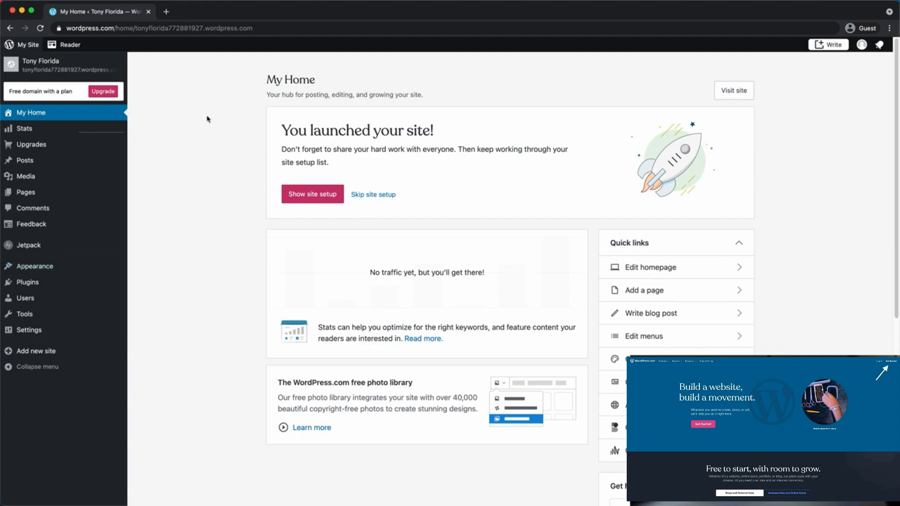
Open Appearance > Themes and browse the theme list for Scratchpad
{"action": "mouse_move", "coordinate": [75, 271]}
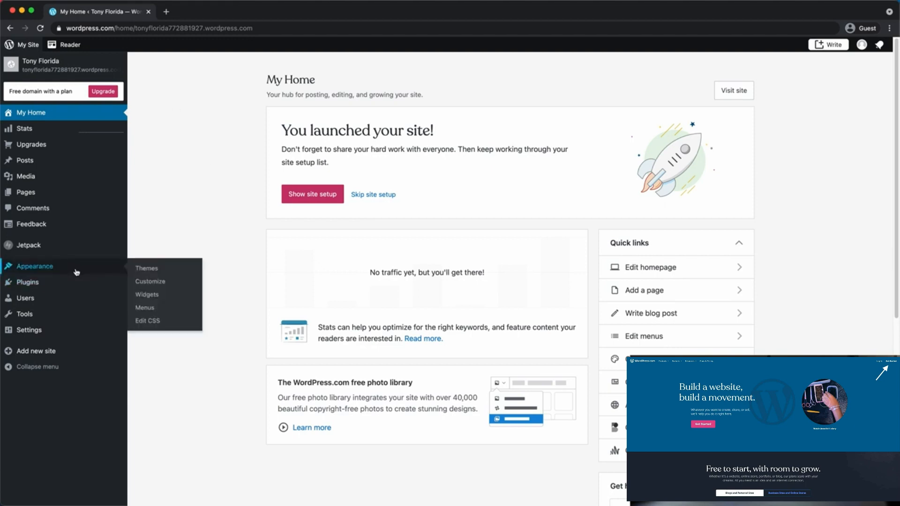
{"action": "left_click", "coordinate": [159, 271]}
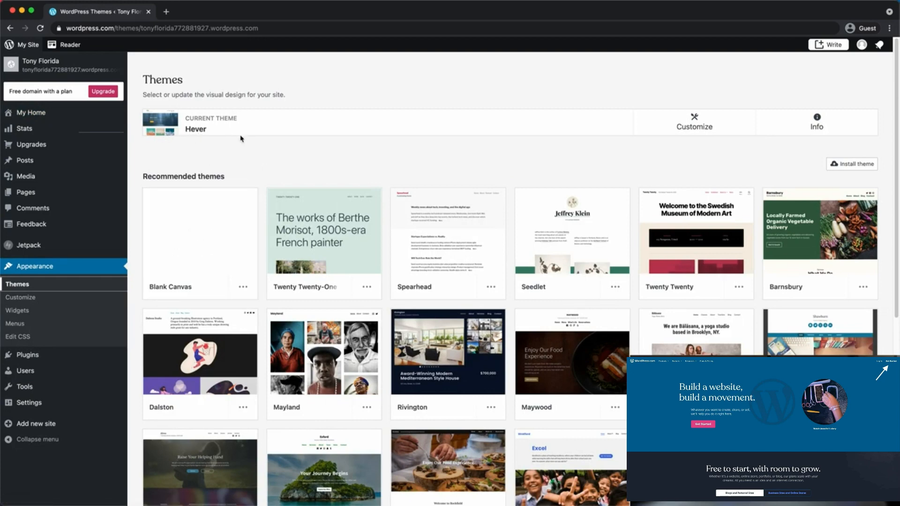
{"action": "scroll", "coordinate": [301, 125], "scroll_direction": "down", "scroll_amount": 2}
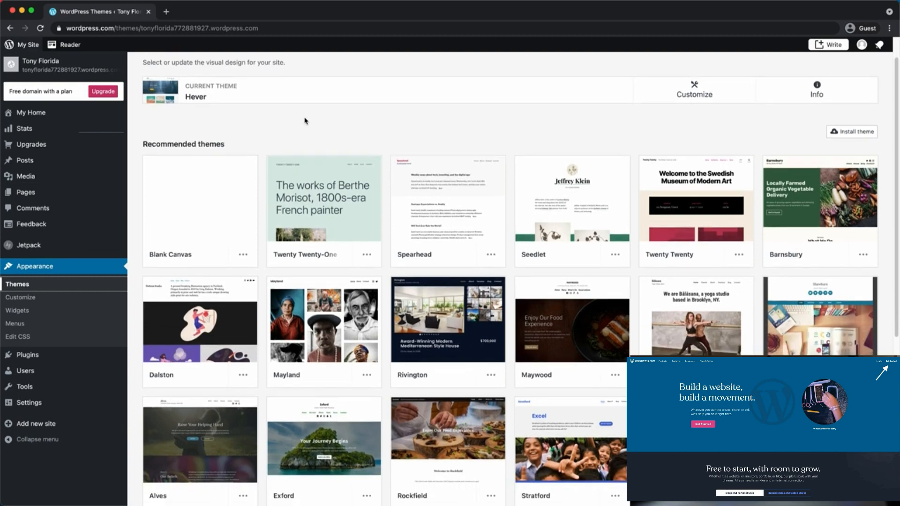
{"action": "scroll", "coordinate": [310, 120], "scroll_direction": "down", "scroll_amount": 5}
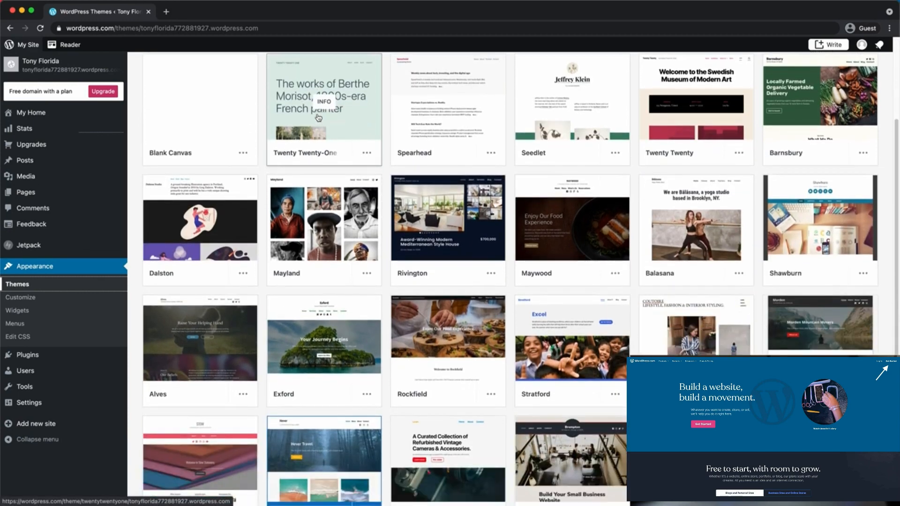
{"action": "scroll", "coordinate": [322, 135], "scroll_direction": "down", "scroll_amount": 1}
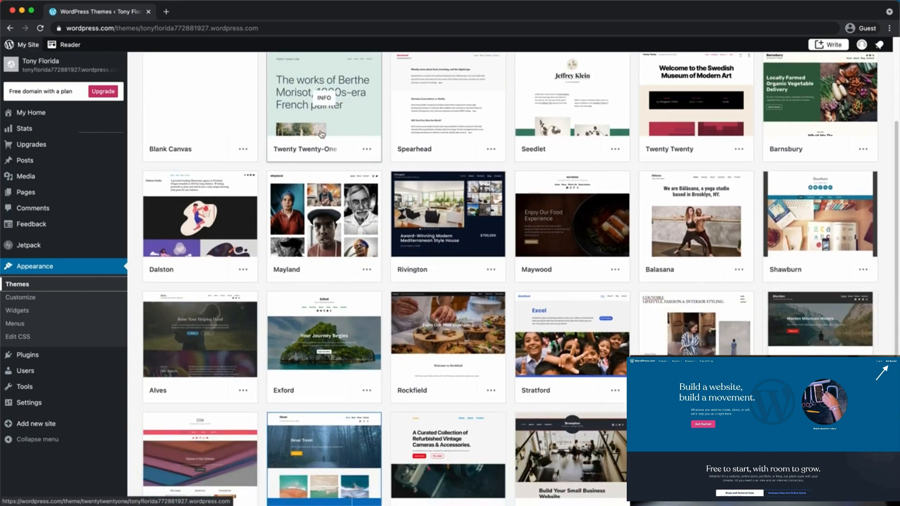
{"action": "key", "text": "ctrl+f"}
{"action": "type", "text": "sca"}
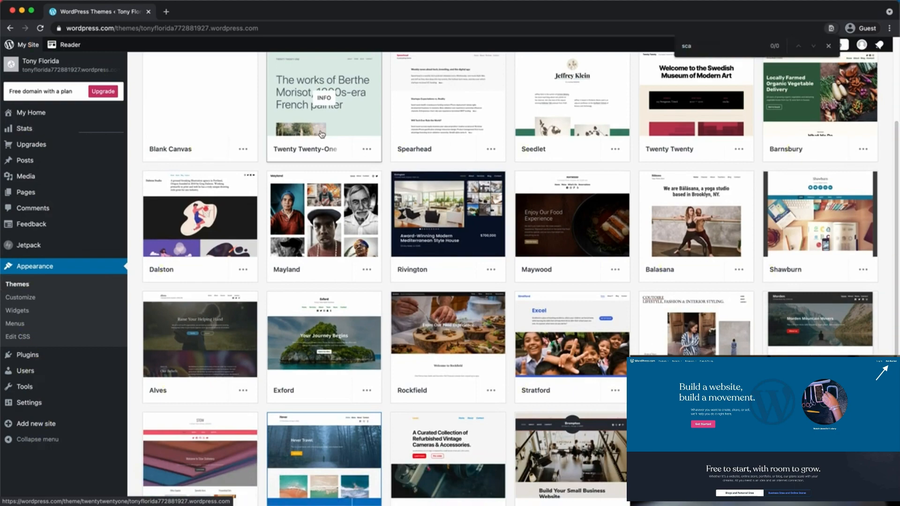
{"action": "key", "text": "Escape"}
{"action": "scroll", "coordinate": [375, 169], "scroll_direction": "up", "scroll_amount": 5}
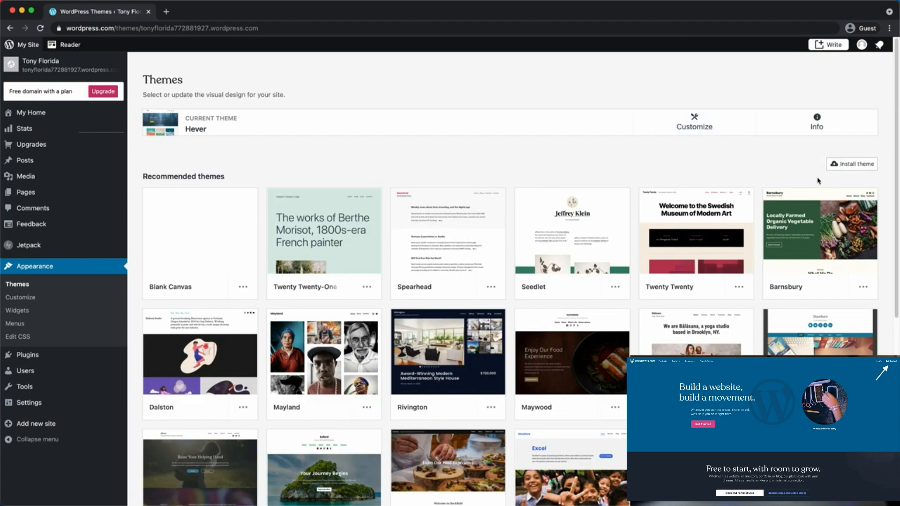
{"action": "scroll", "coordinate": [833, 186], "scroll_direction": "down", "scroll_amount": 7}
Show all themes and search the catalogue for 'scratchpad'
{"action": "left_click", "coordinate": [507, 379]}
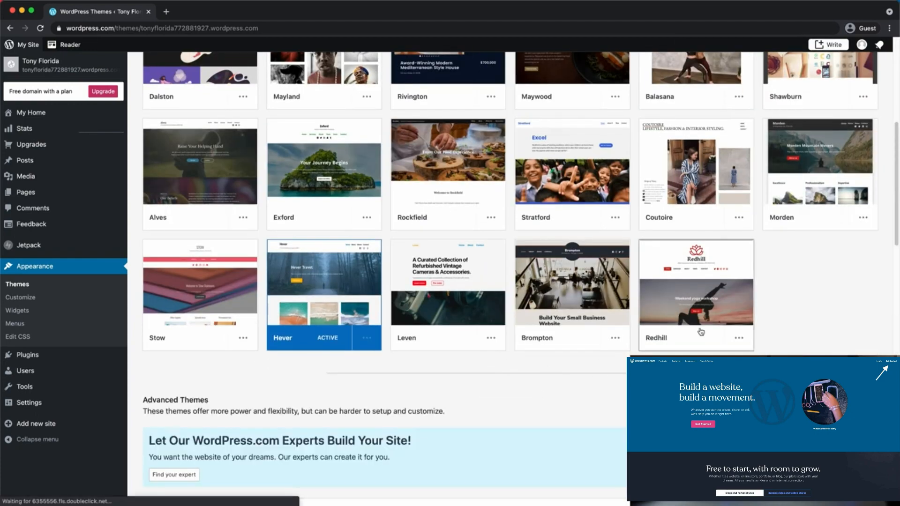
{"action": "scroll", "coordinate": [700, 332], "scroll_direction": "down", "scroll_amount": 6}
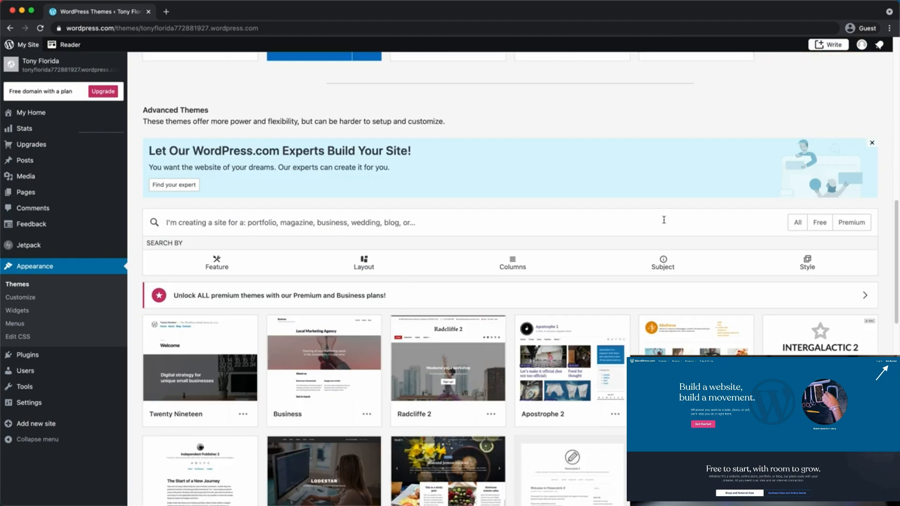
{"action": "left_click", "coordinate": [359, 210]}
{"action": "type", "text": "scratc"}
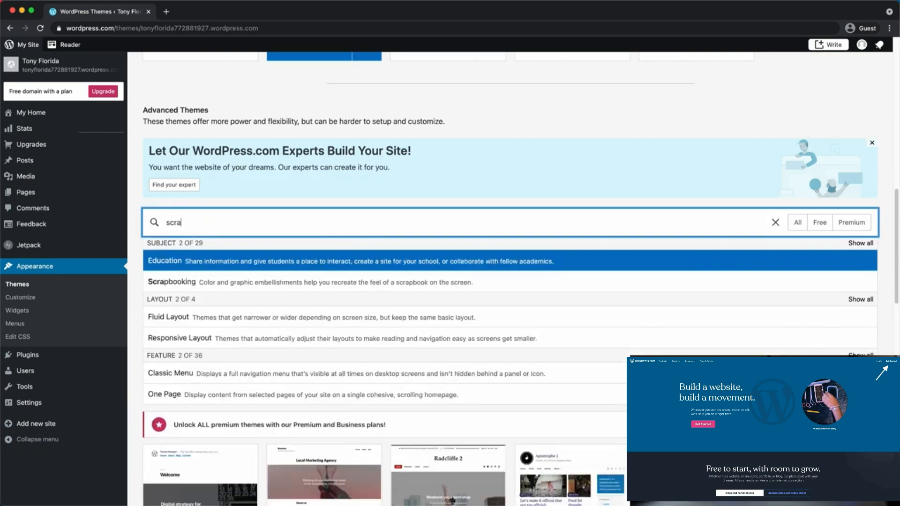
{"action": "type", "text": "hpad"}
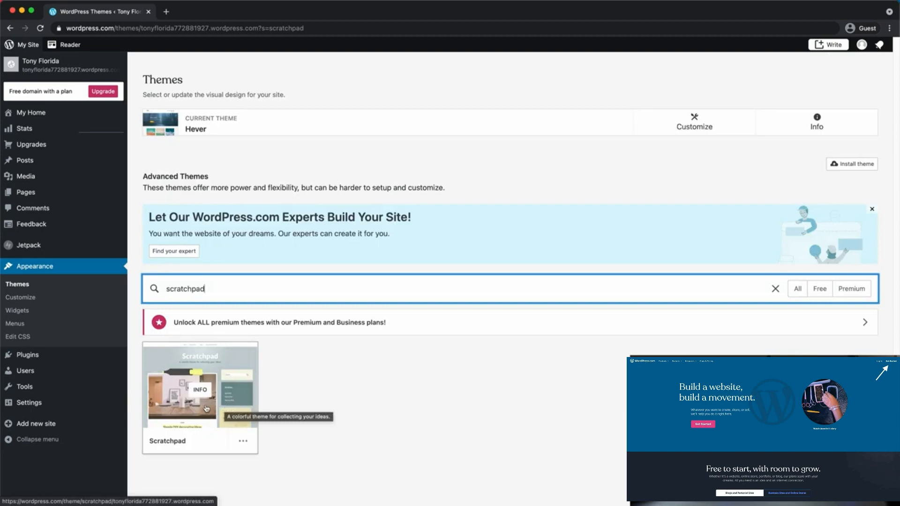
Activate the free Scratchpad theme and choose Customize site
{"action": "left_click", "coordinate": [217, 387]}
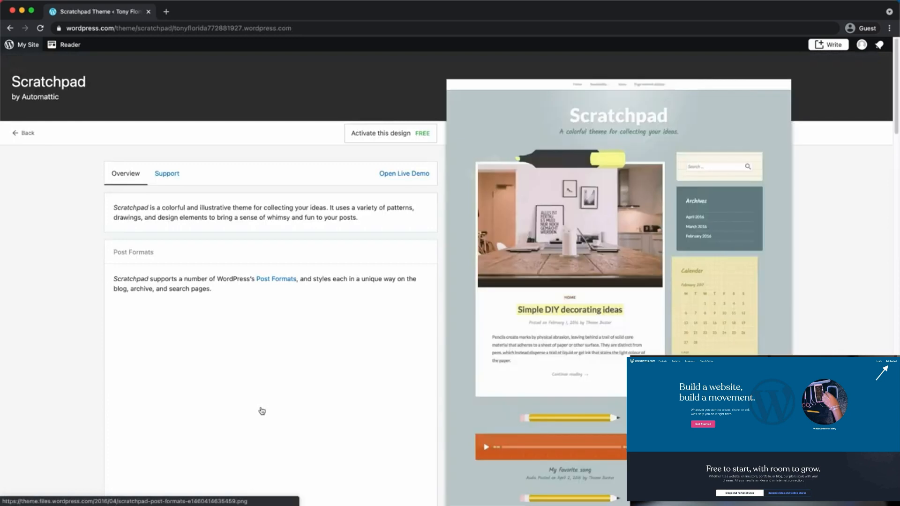
{"action": "left_click", "coordinate": [383, 138]}
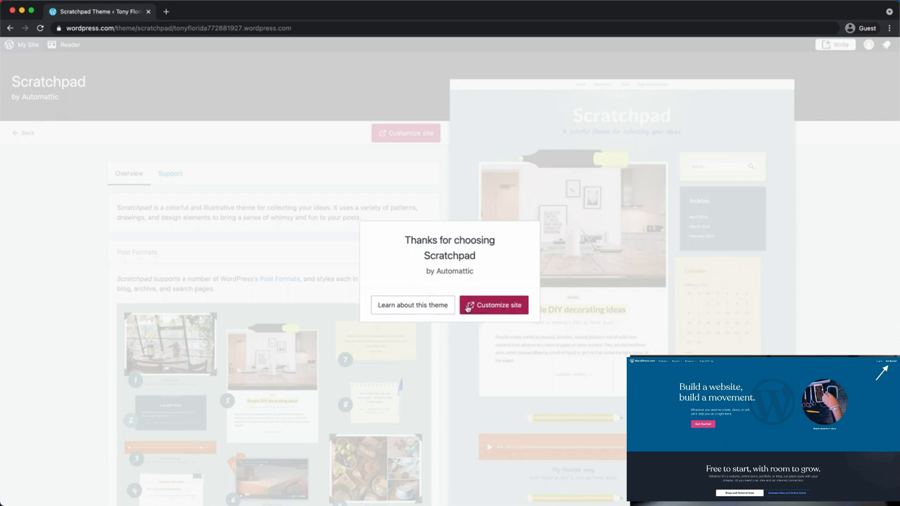
{"action": "left_click", "coordinate": [493, 311]}
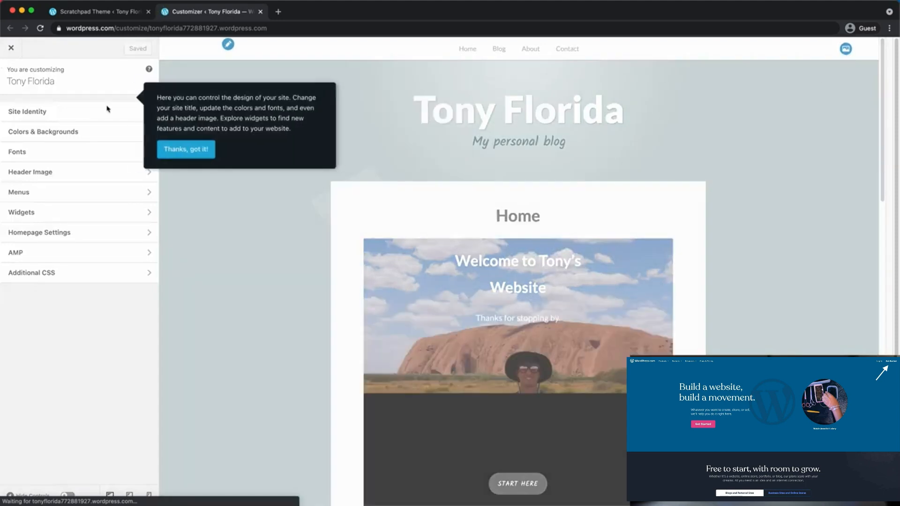
Dismiss the Customizer's welcome tip and reopen the Customizer from the dashboard
{"action": "left_click", "coordinate": [171, 144]}
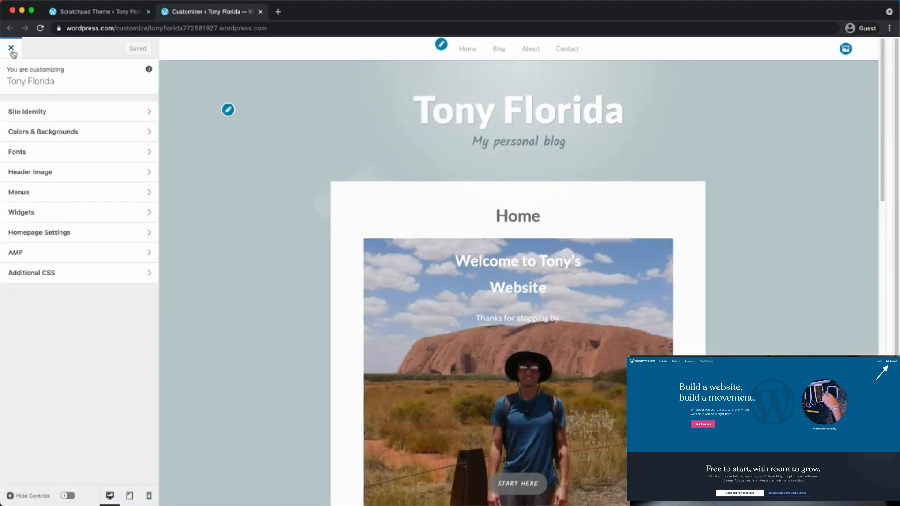
{"action": "left_click", "coordinate": [12, 50]}
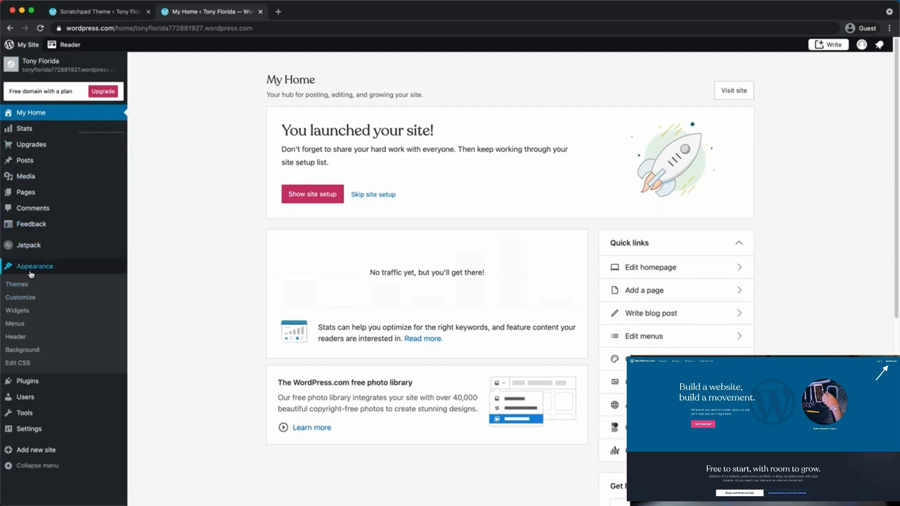
{"action": "left_click", "coordinate": [26, 300]}
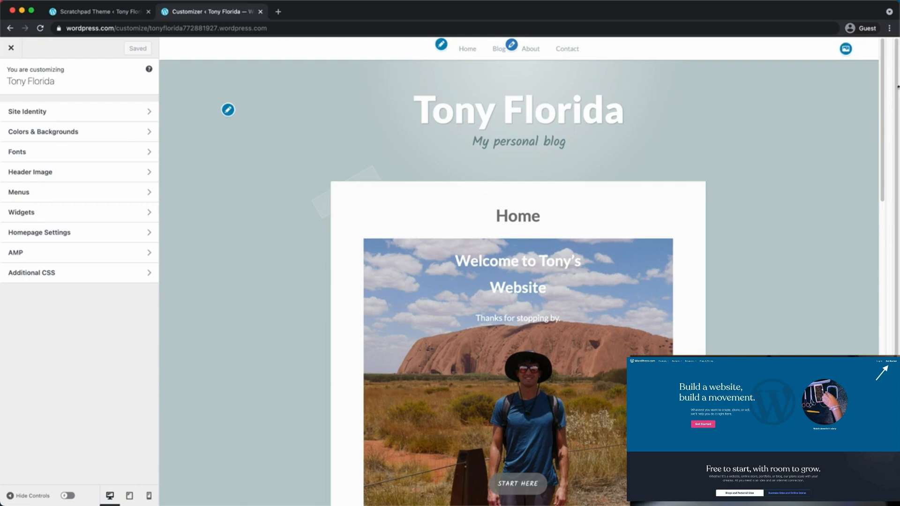
{"action": "mouse_move", "coordinate": [883, 88]}
{"action": "left_mouse_down"}
{"action": "mouse_move", "coordinate": [883, 125]}
{"action": "mouse_move", "coordinate": [891, 78]}
{"action": "left_mouse_up"}
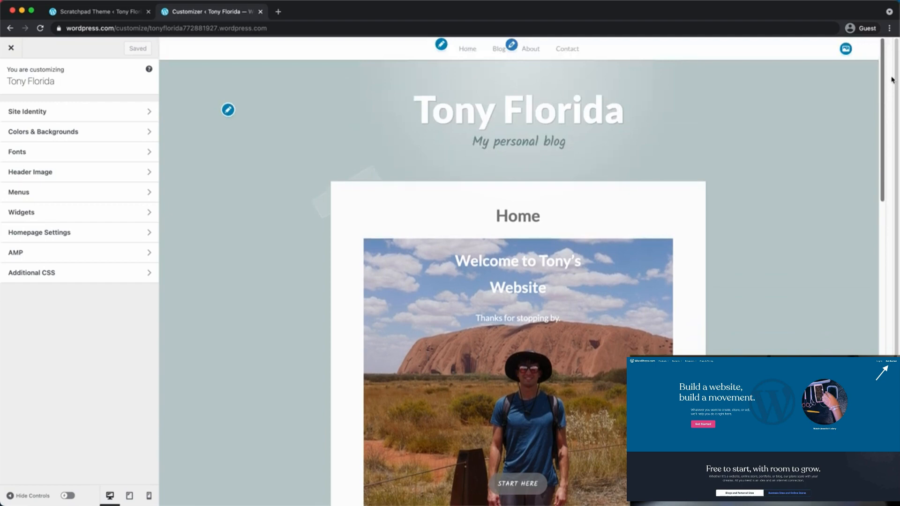
Check the site title and 'My personal blog' tagline in Site Identity
{"action": "left_click", "coordinate": [89, 116]}
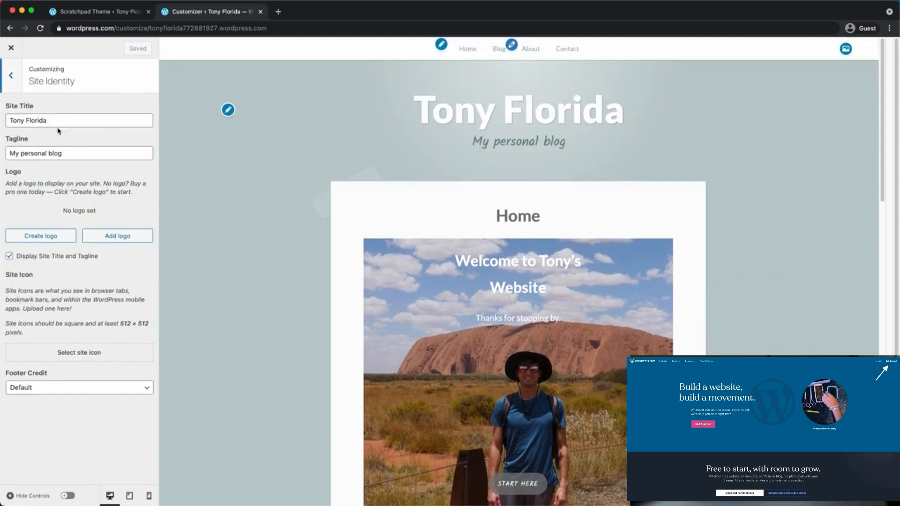
{"action": "left_click_drag", "start_coordinate": [8, 153], "coordinate": [116, 154]}
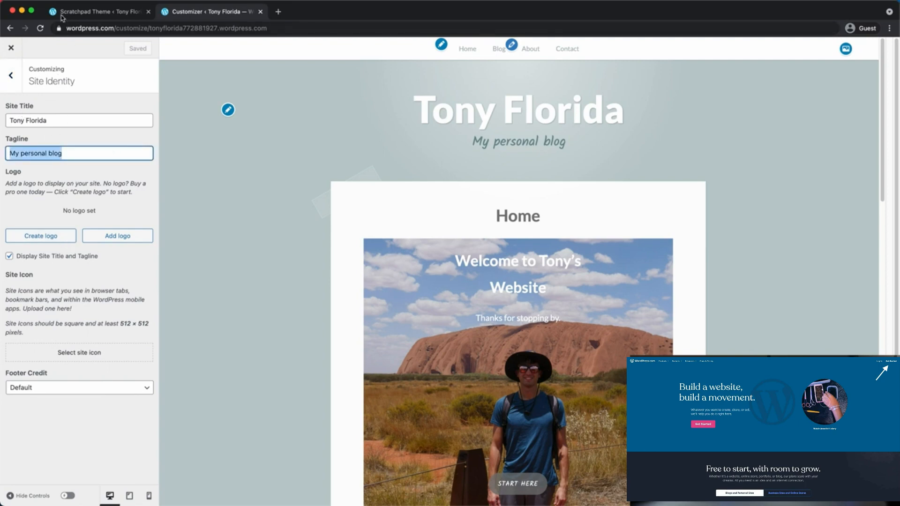
{"action": "left_click", "coordinate": [18, 72]}
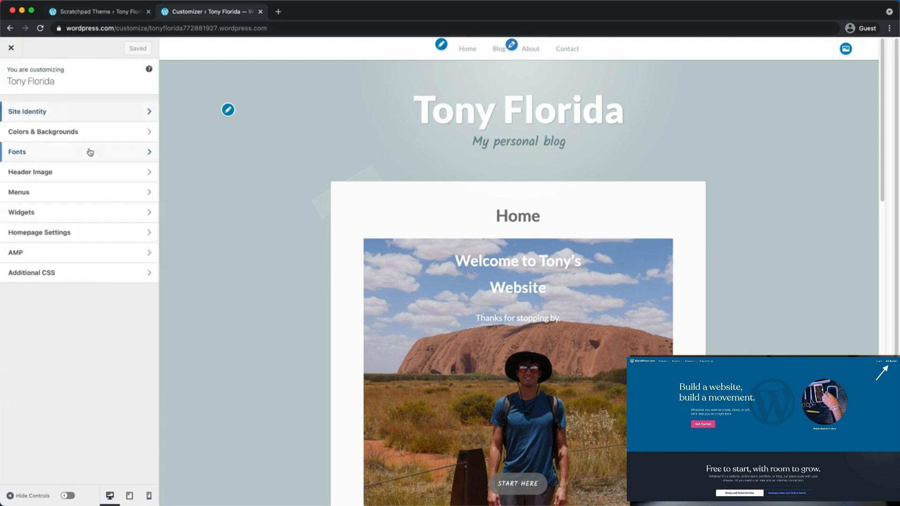
In Colors & Backgrounds, try the red/purple palette, then apply the teal featured palette
{"action": "left_click", "coordinate": [81, 136]}
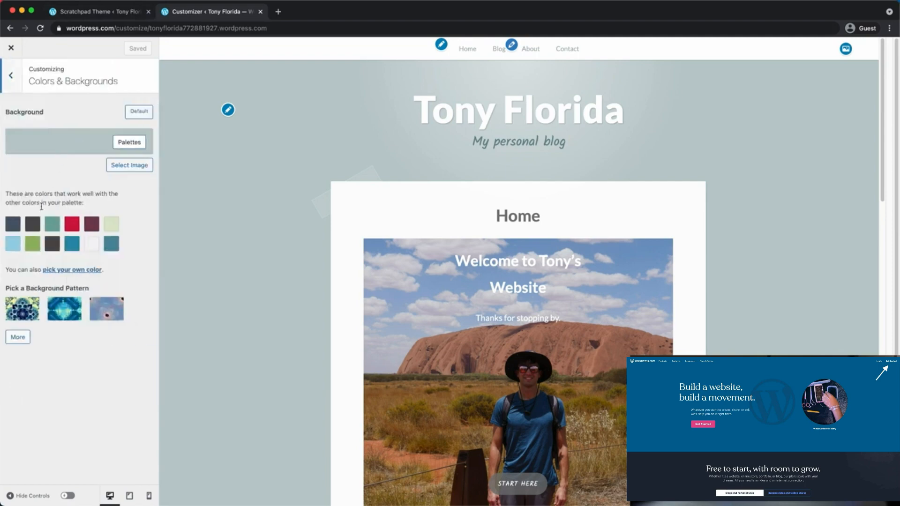
{"action": "left_click", "coordinate": [130, 142]}
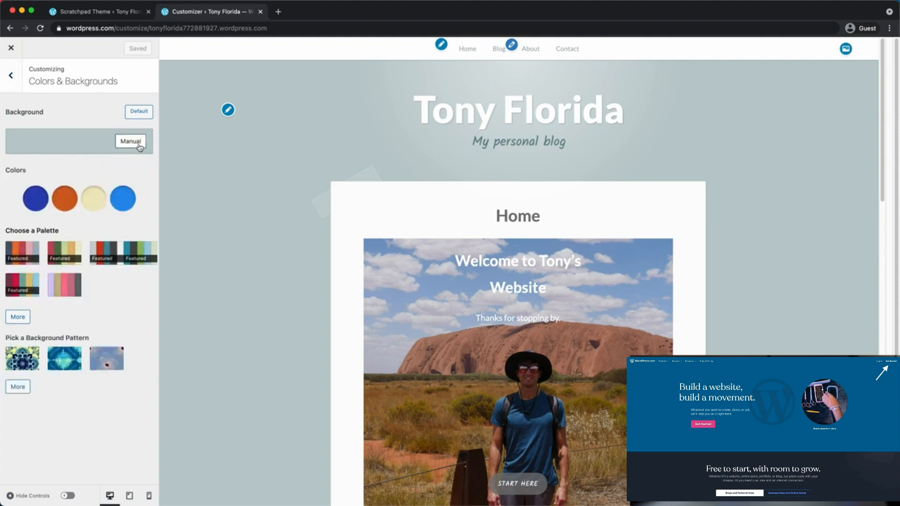
{"action": "left_click", "coordinate": [123, 197]}
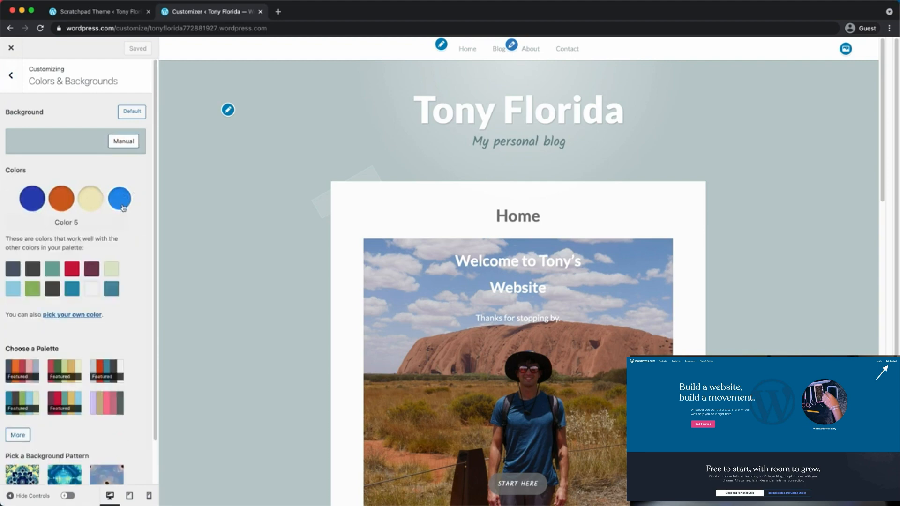
{"action": "scroll", "coordinate": [93, 213], "scroll_direction": "down", "scroll_amount": 2}
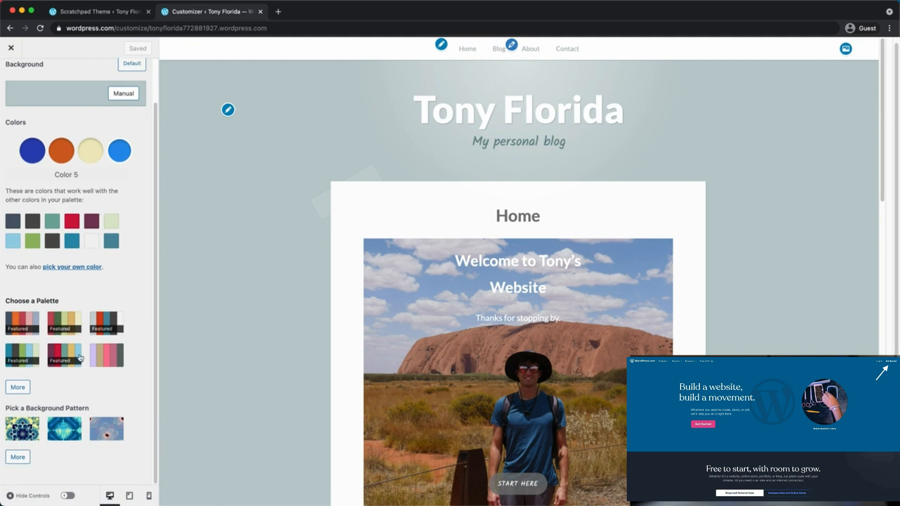
{"action": "left_click", "coordinate": [70, 355]}
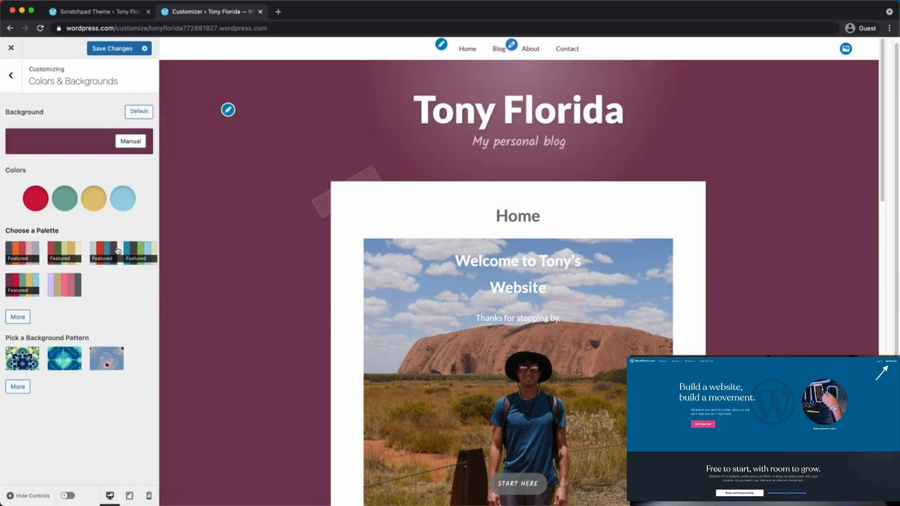
{"action": "left_click", "coordinate": [136, 248]}
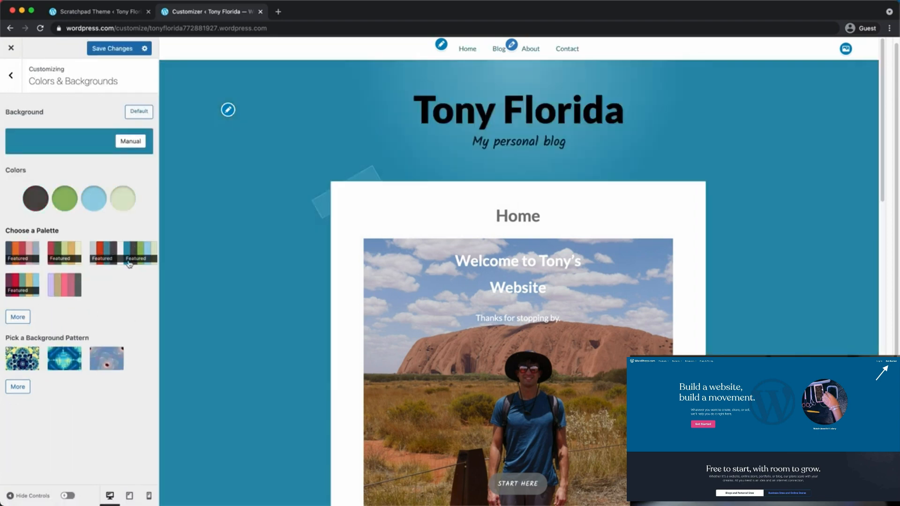
{"action": "scroll", "coordinate": [235, 253], "scroll_direction": "down", "scroll_amount": 10}
{"action": "scroll", "coordinate": [235, 253], "scroll_direction": "up", "scroll_amount": 13}
{"action": "left_click", "coordinate": [11, 75]}
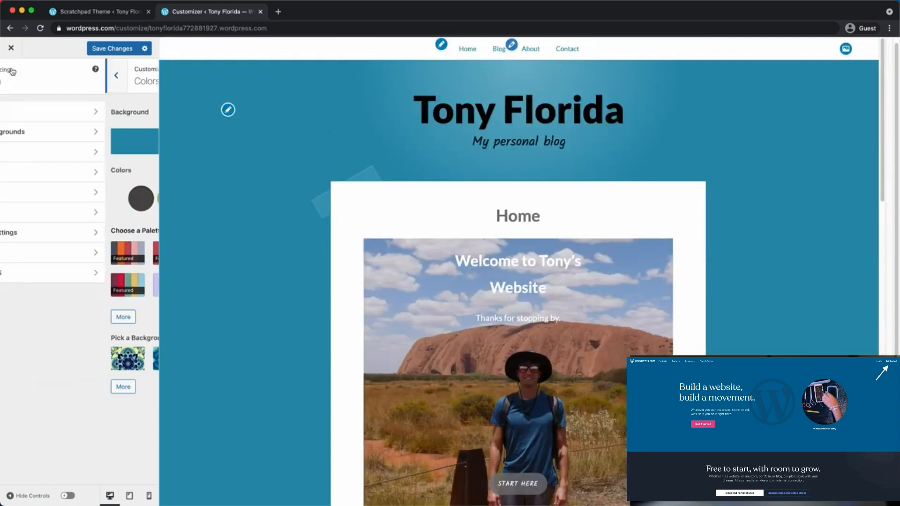
Set the heading font to Cabin in the Fonts settings
{"action": "left_click", "coordinate": [60, 154]}
{"action": "left_click", "coordinate": [130, 124]}
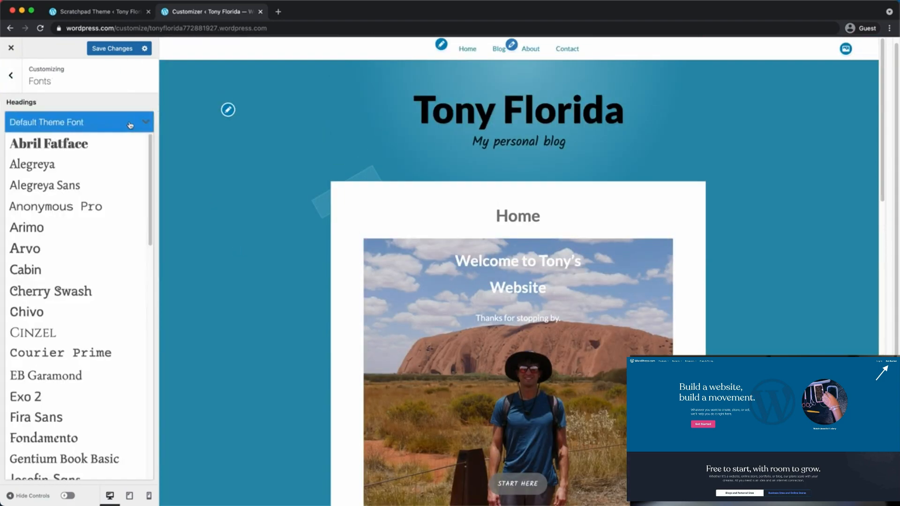
{"action": "left_click", "coordinate": [60, 280]}
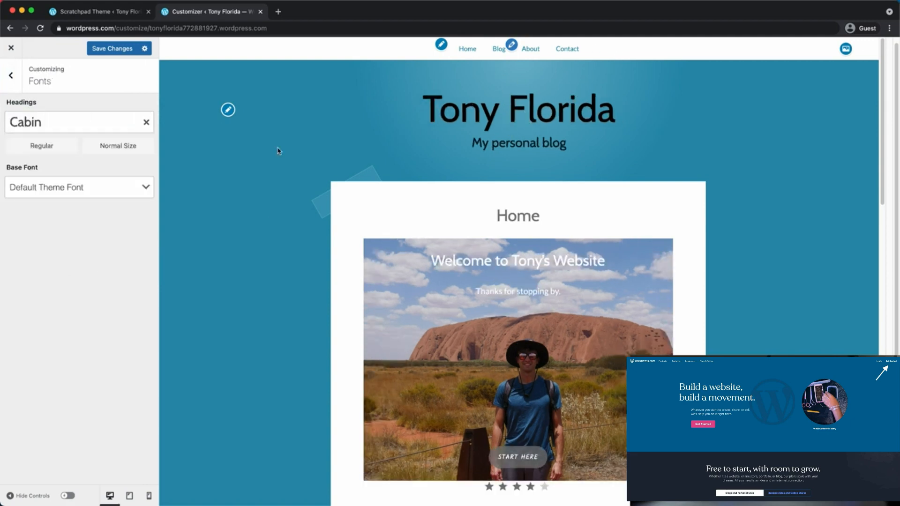
Set the base font to Lato and return to the main customizing sections
{"action": "left_click", "coordinate": [124, 185]}
{"action": "scroll", "coordinate": [341, 286], "scroll_direction": "down", "scroll_amount": 3}
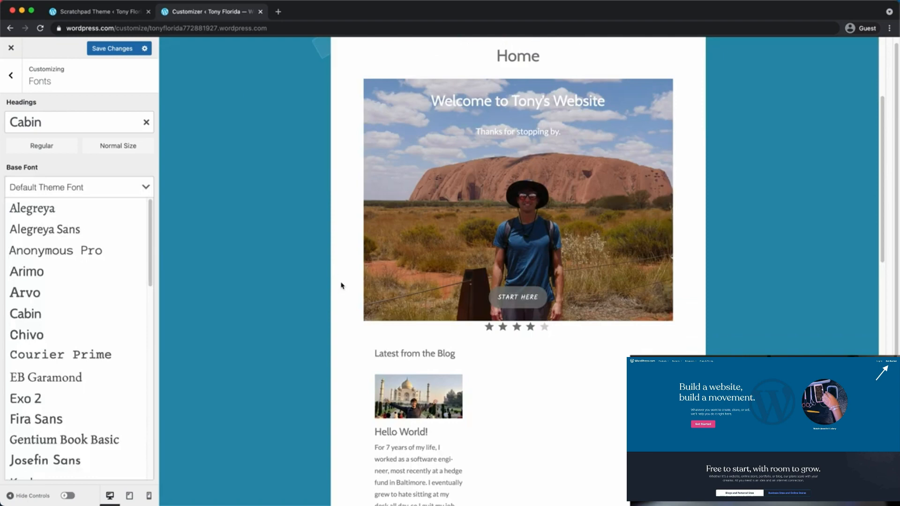
{"action": "scroll", "coordinate": [341, 286], "scroll_direction": "down", "scroll_amount": 2}
{"action": "scroll", "coordinate": [122, 364], "scroll_direction": "down", "scroll_amount": 2}
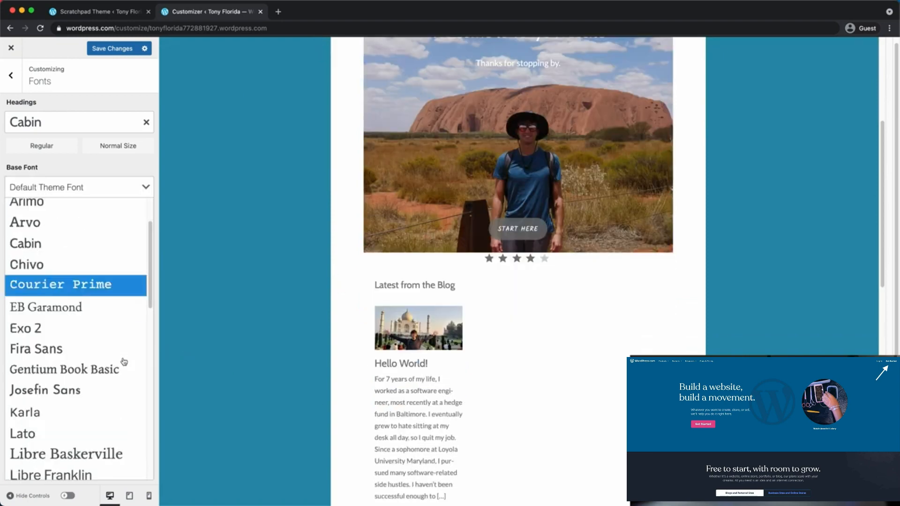
{"action": "left_click", "coordinate": [83, 432]}
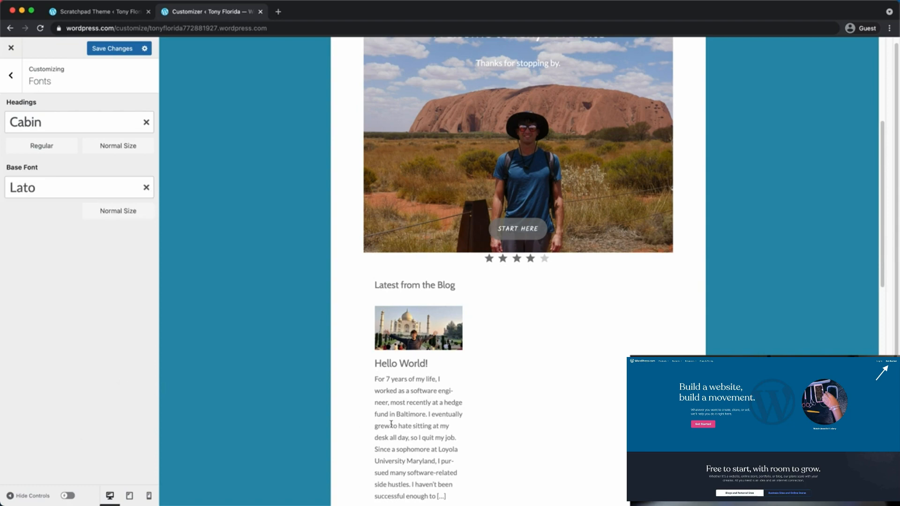
{"action": "scroll", "coordinate": [193, 227], "scroll_direction": "up", "scroll_amount": 5}
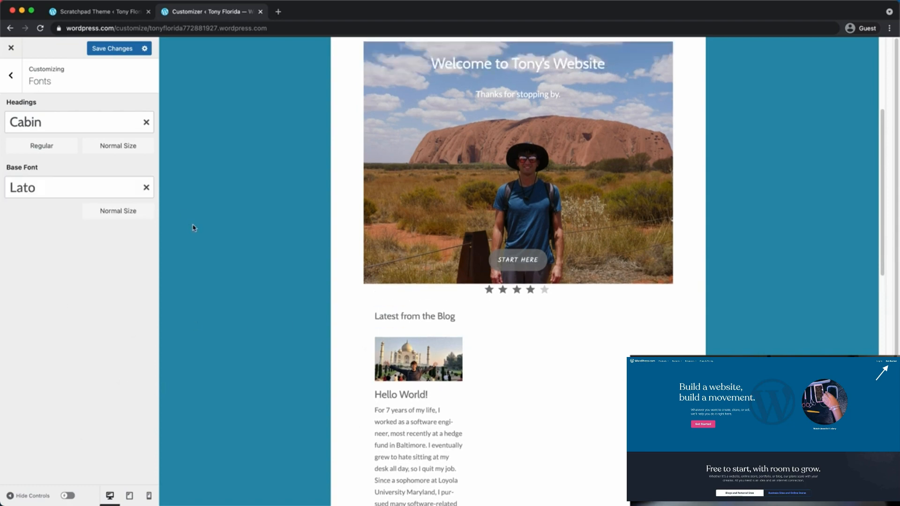
{"action": "scroll", "coordinate": [362, 236], "scroll_direction": "down", "scroll_amount": 8}
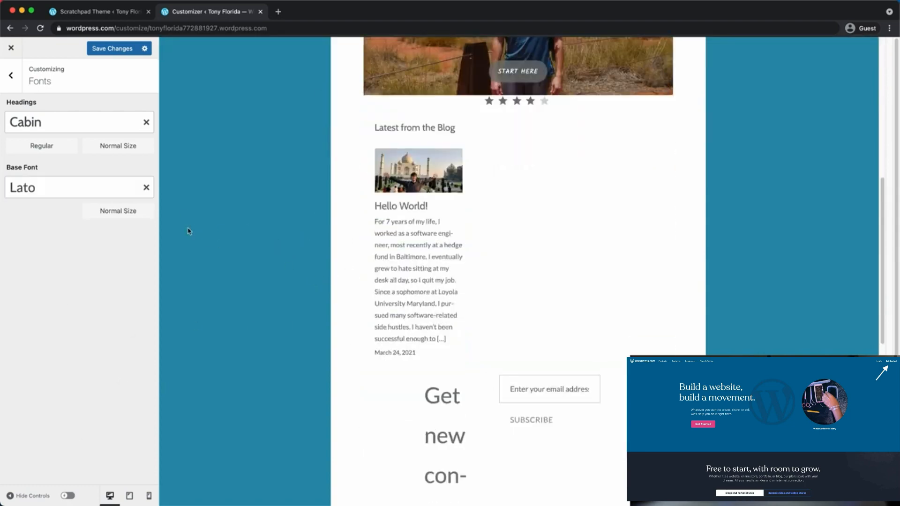
{"action": "left_click_drag", "start_coordinate": [21, 164], "coordinate": [49, 172]}
{"action": "scroll", "coordinate": [267, 311], "scroll_direction": "down", "scroll_amount": 3}
{"action": "scroll", "coordinate": [312, 321], "scroll_direction": "up", "scroll_amount": 10}
{"action": "scroll", "coordinate": [292, 303], "scroll_direction": "up", "scroll_amount": 1}
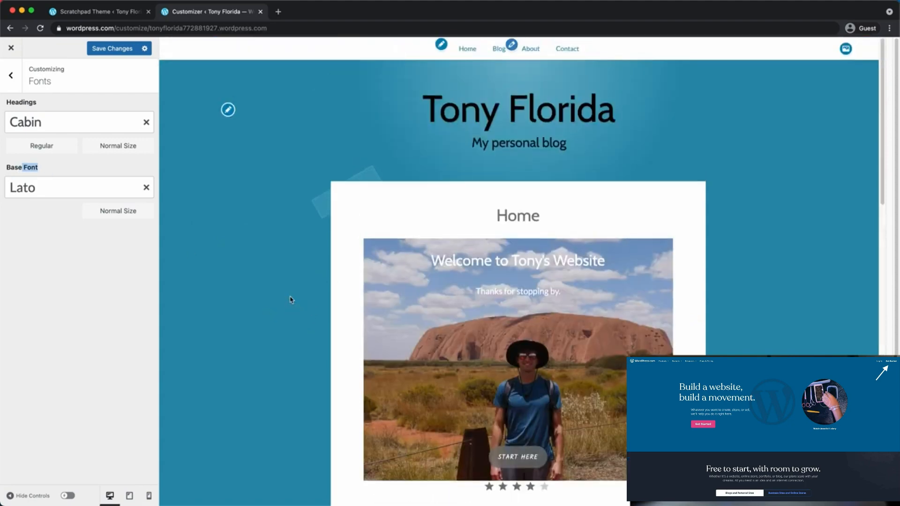
{"action": "left_click", "coordinate": [11, 75]}
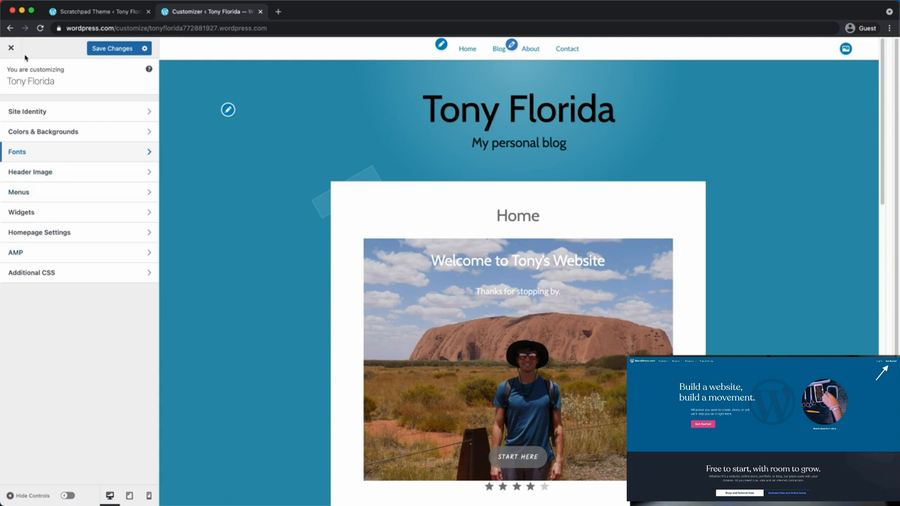
Save the colour and font changes, exit the Customizer and visit the live site
{"action": "left_click", "coordinate": [112, 48]}
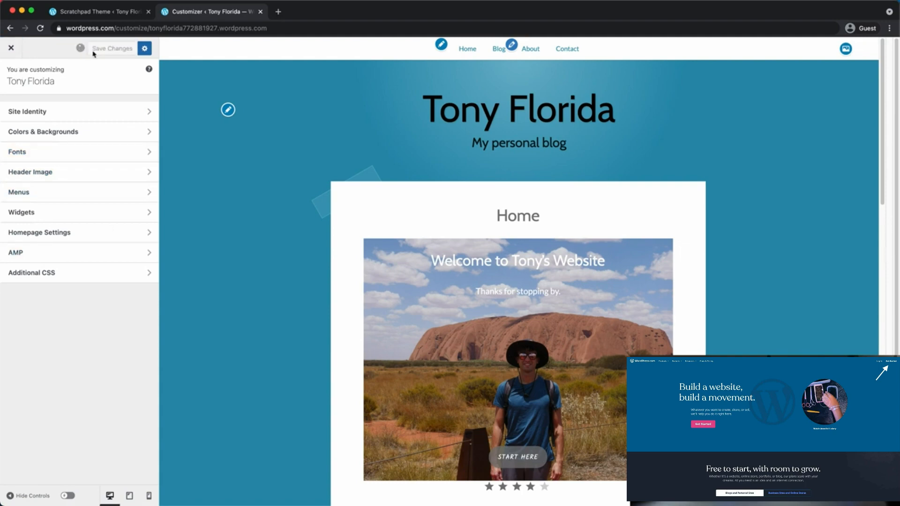
{"action": "left_click", "coordinate": [12, 48]}
{"action": "left_click", "coordinate": [723, 93]}
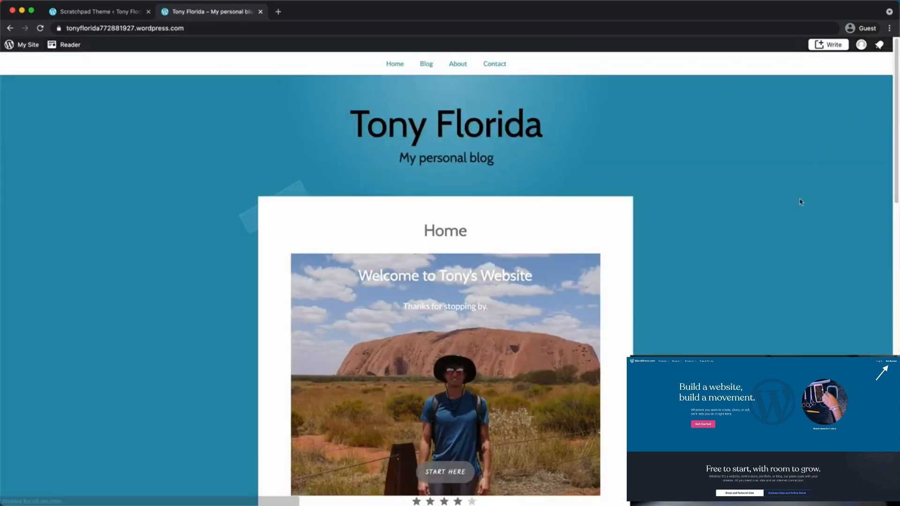
Browse the live home page and select the 'Thanks for stopping by.' text
{"action": "scroll", "coordinate": [801, 204], "scroll_direction": "down", "scroll_amount": 3}
{"action": "scroll", "coordinate": [800, 204], "scroll_direction": "up", "scroll_amount": 4}
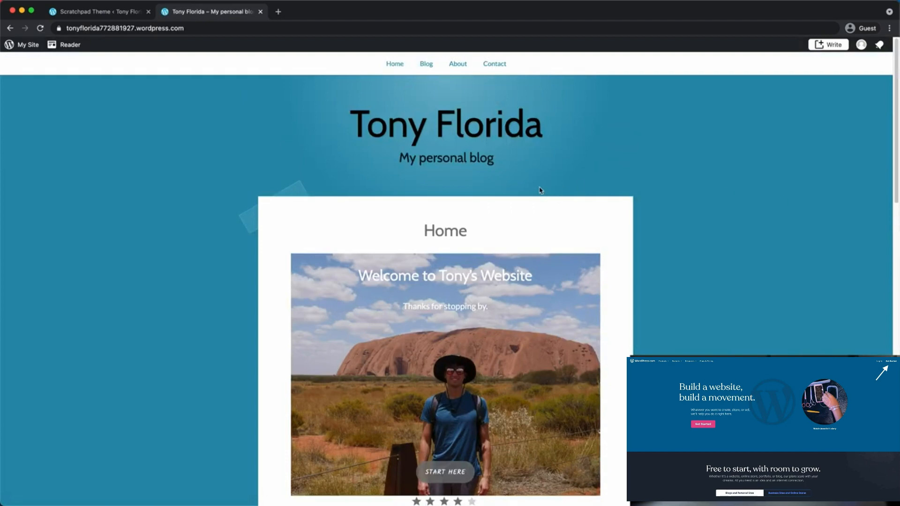
{"action": "scroll", "coordinate": [512, 176], "scroll_direction": "down", "scroll_amount": 3}
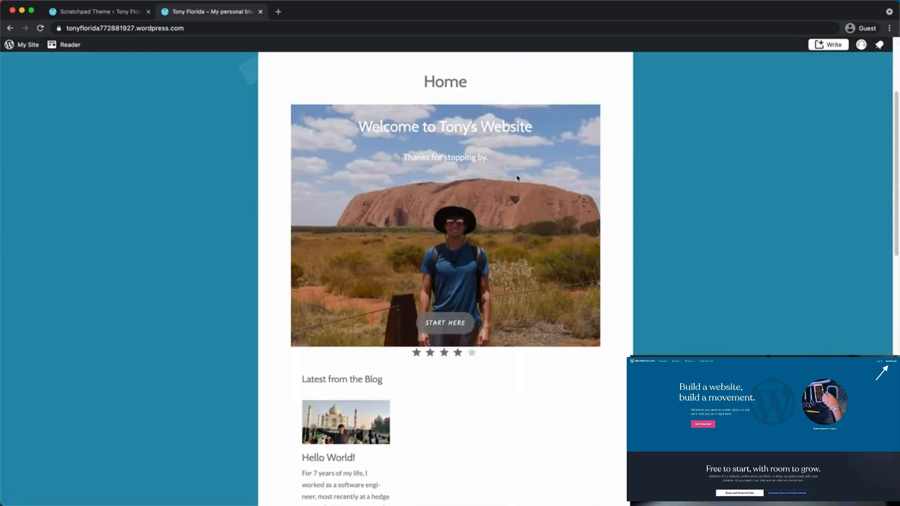
{"action": "scroll", "coordinate": [453, 129], "scroll_direction": "up", "scroll_amount": 1}
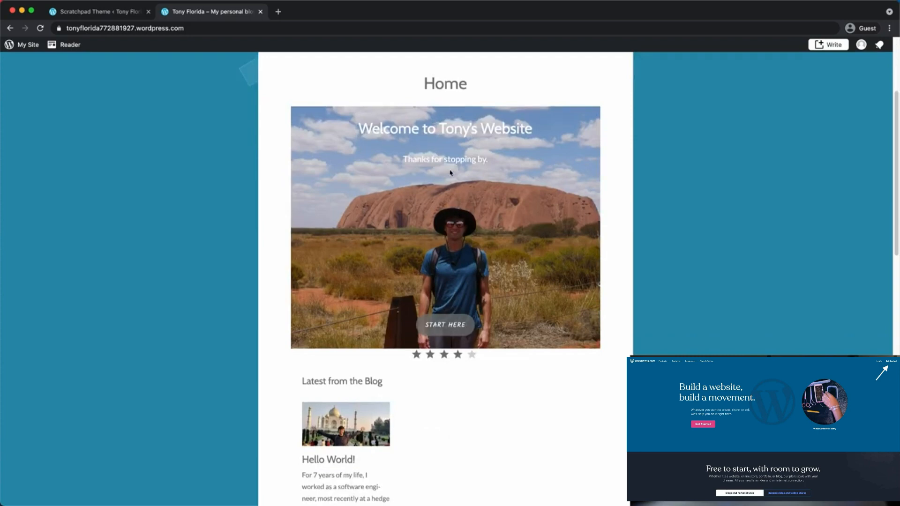
{"action": "left_click_drag", "start_coordinate": [412, 157], "coordinate": [512, 158]}
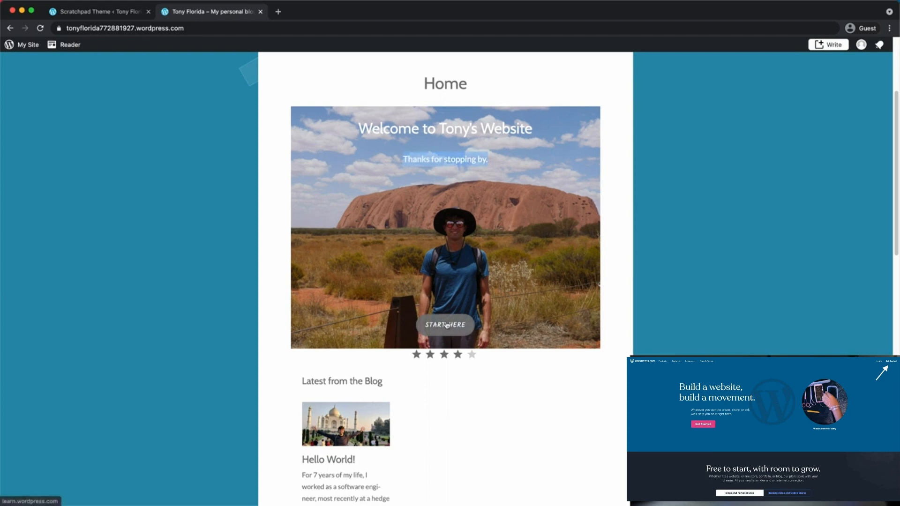
{"action": "scroll", "coordinate": [385, 422], "scroll_direction": "down", "scroll_amount": 3}
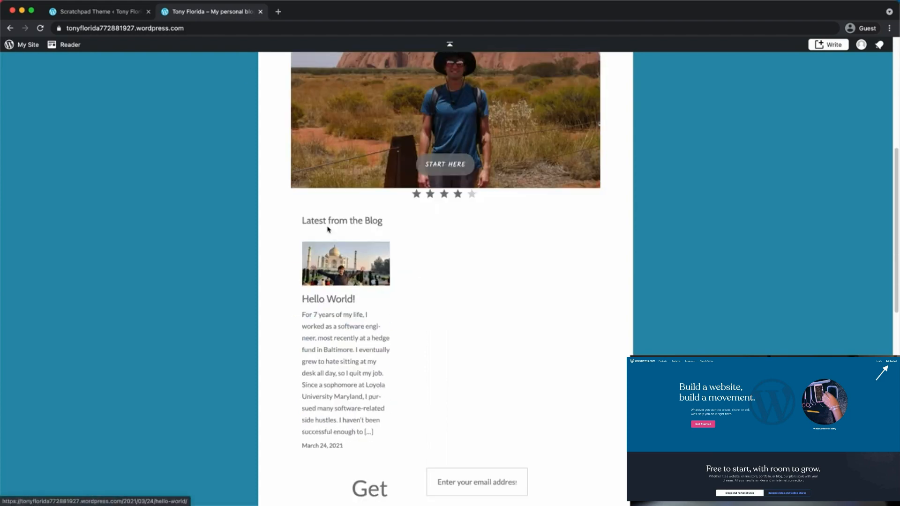
View the Hello World! post in the new teal Scratchpad design
{"action": "left_click", "coordinate": [360, 290]}
{"action": "scroll", "coordinate": [444, 317], "scroll_direction": "down", "scroll_amount": 1}
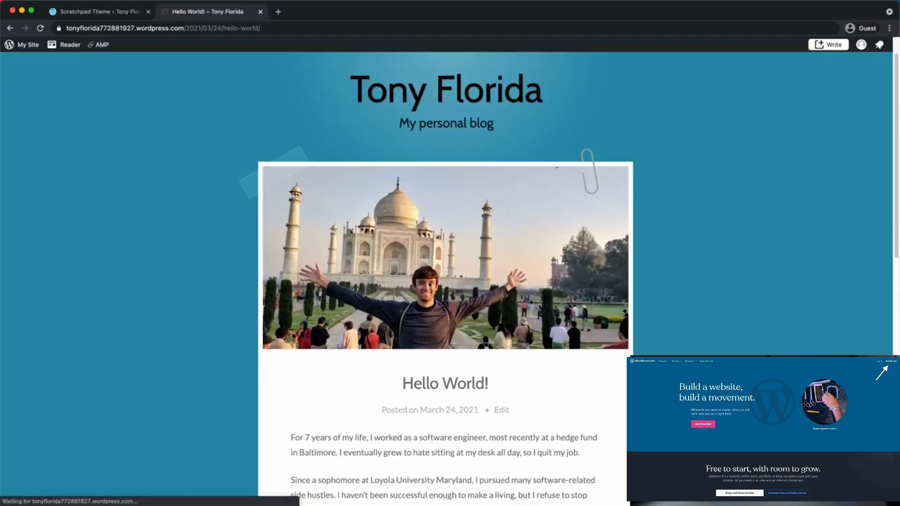
{"action": "scroll", "coordinate": [384, 321], "scroll_direction": "down", "scroll_amount": 3}
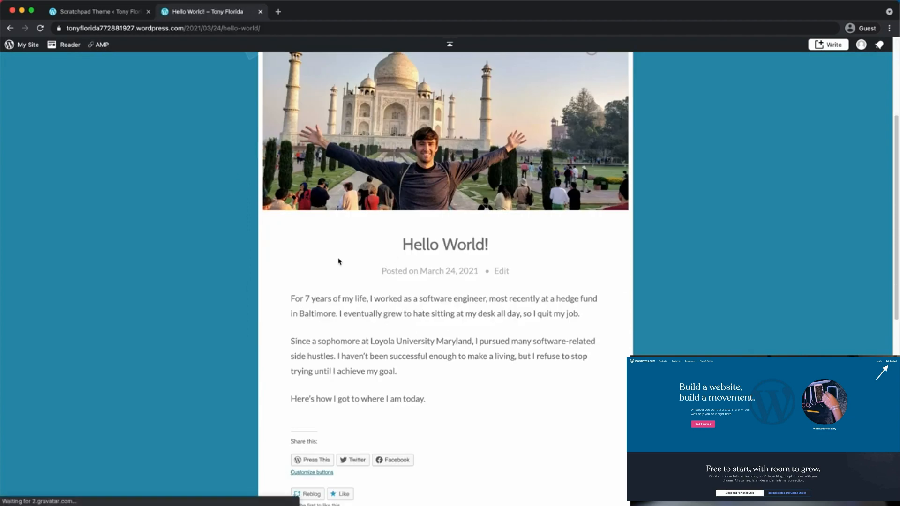
{"action": "left_click_drag", "start_coordinate": [291, 299], "coordinate": [490, 412]}
{"action": "scroll", "coordinate": [492, 411], "scroll_direction": "down", "scroll_amount": 3}
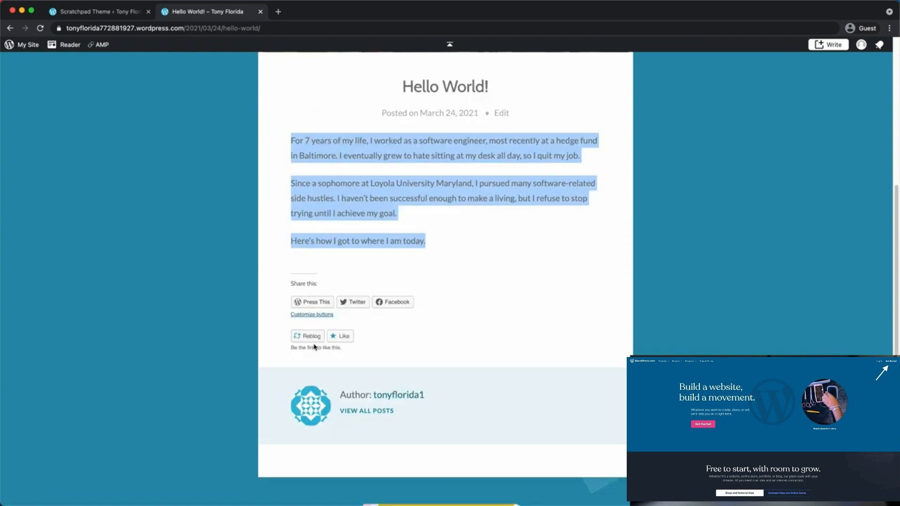
{"action": "scroll", "coordinate": [414, 359], "scroll_direction": "down", "scroll_amount": 1}
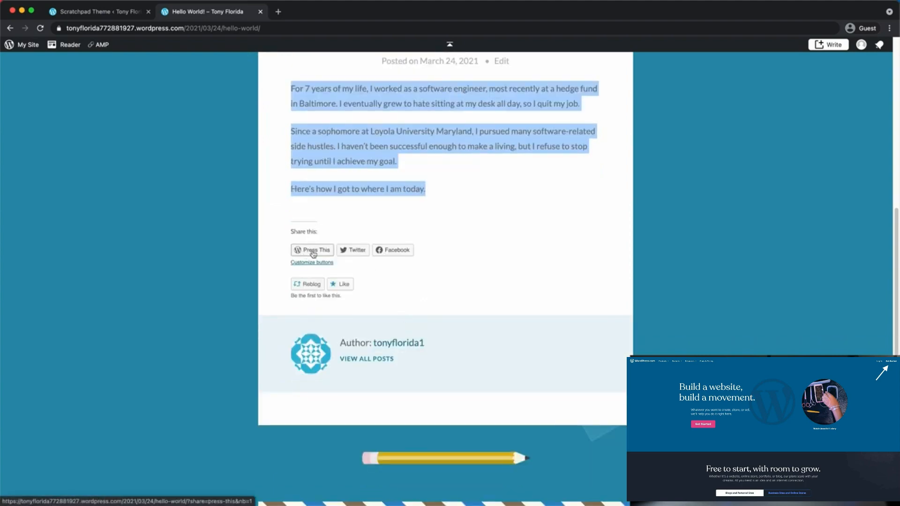
{"action": "scroll", "coordinate": [440, 304], "scroll_direction": "up", "scroll_amount": 4}
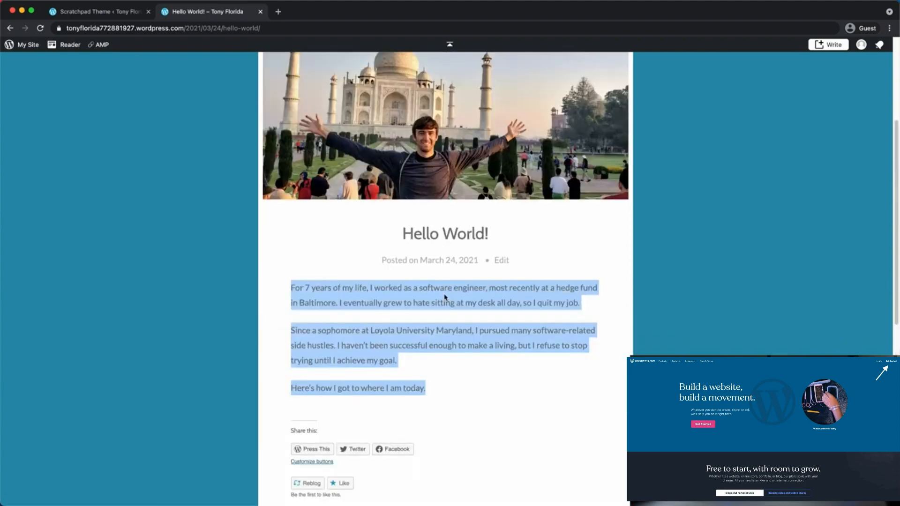
{"action": "scroll", "coordinate": [444, 298], "scroll_direction": "up", "scroll_amount": 4}
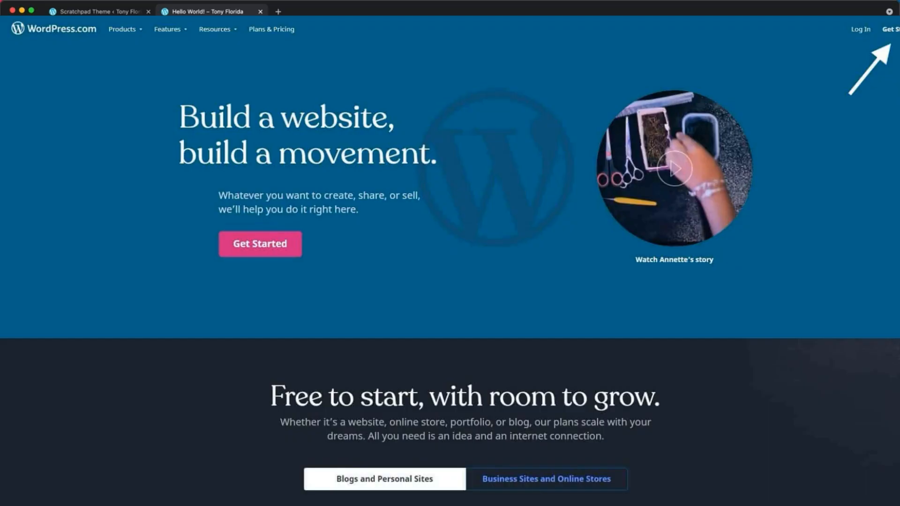